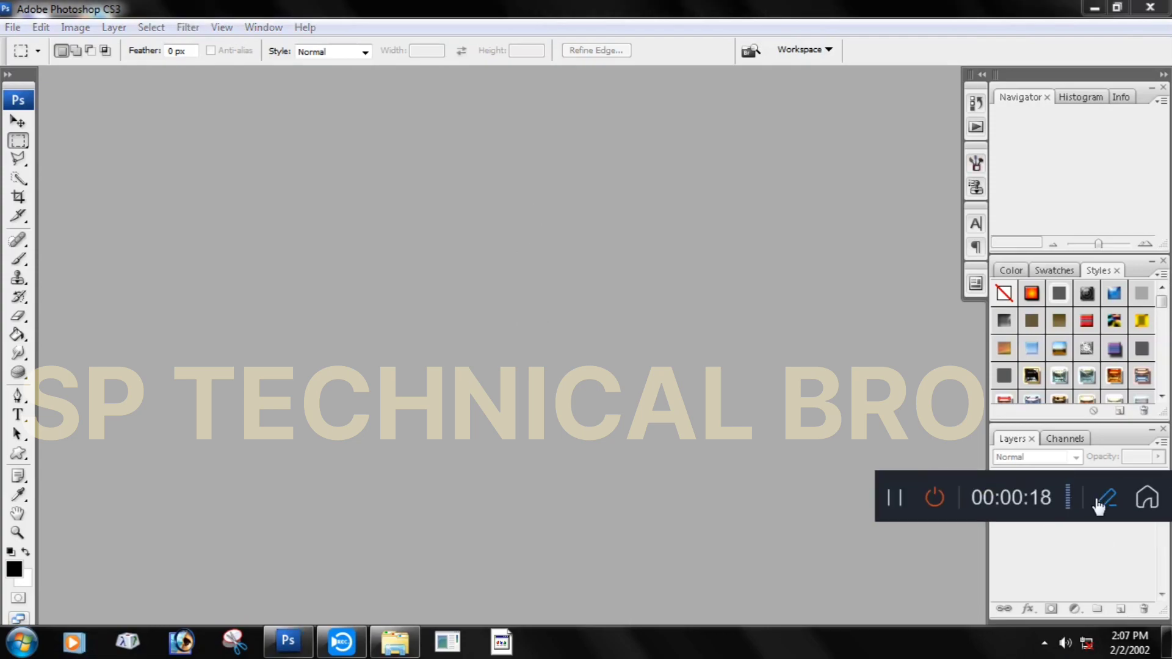
click(1107, 497)
mouse_move(1060, 3)
mouse_down()
mouse_move(1076, 27)
mouse_move(1168, 27)
mouse_move(1160, 4)
mouse_move(1050, 0)
mouse_up()
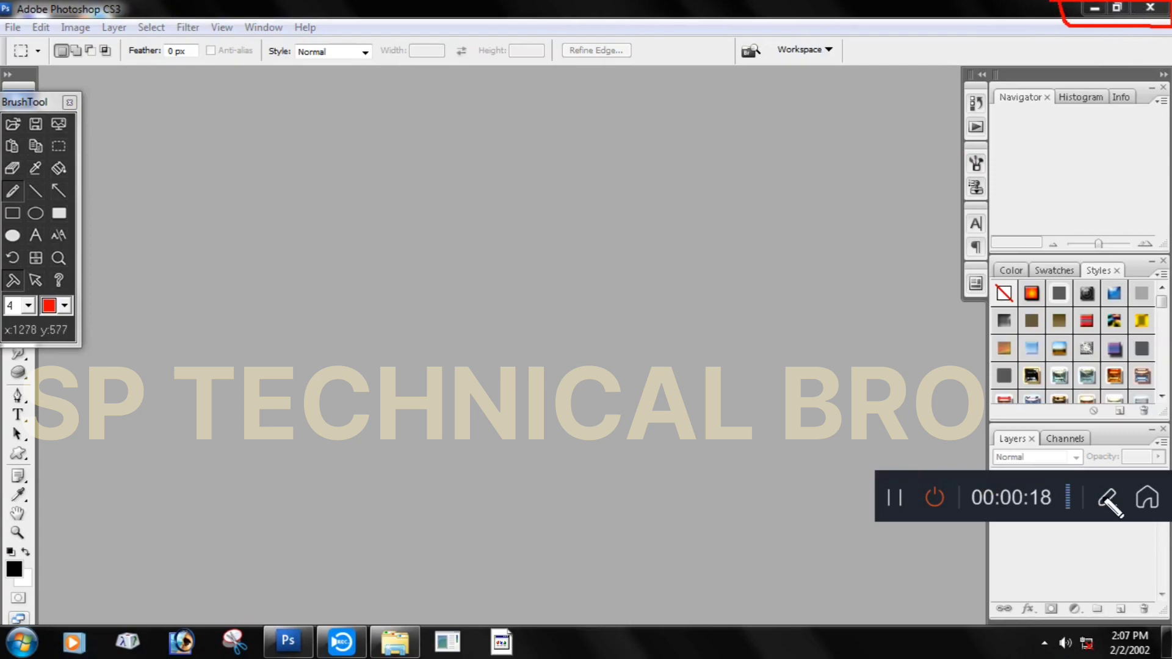
click(57, 189)
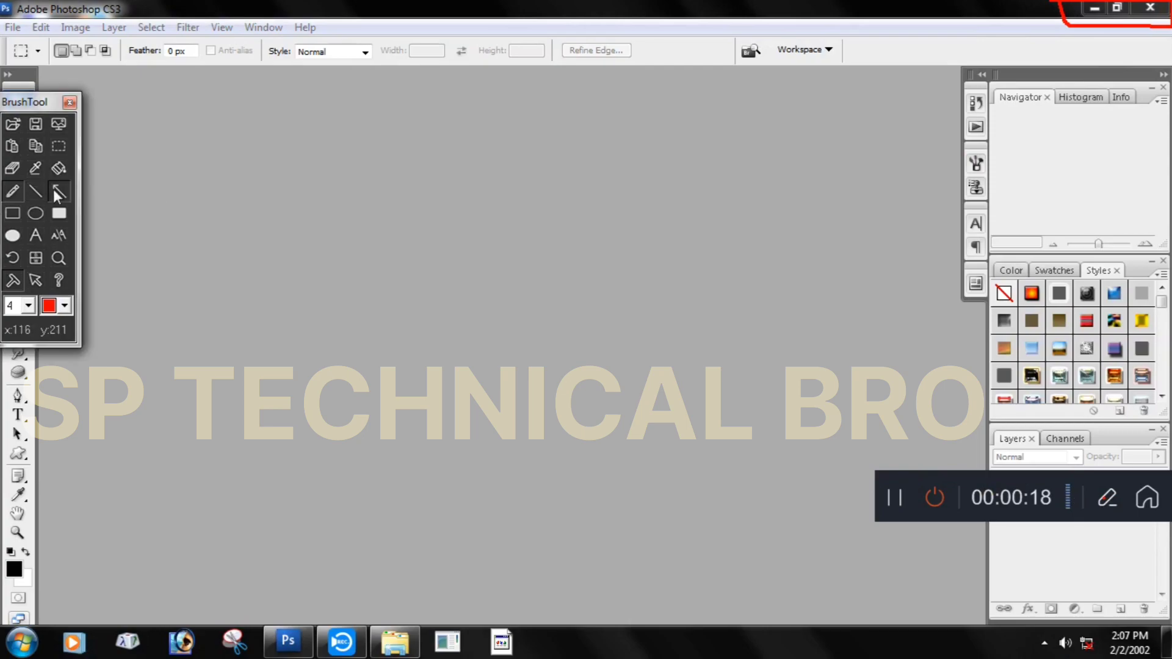
drag(1096, 164, 1153, 24)
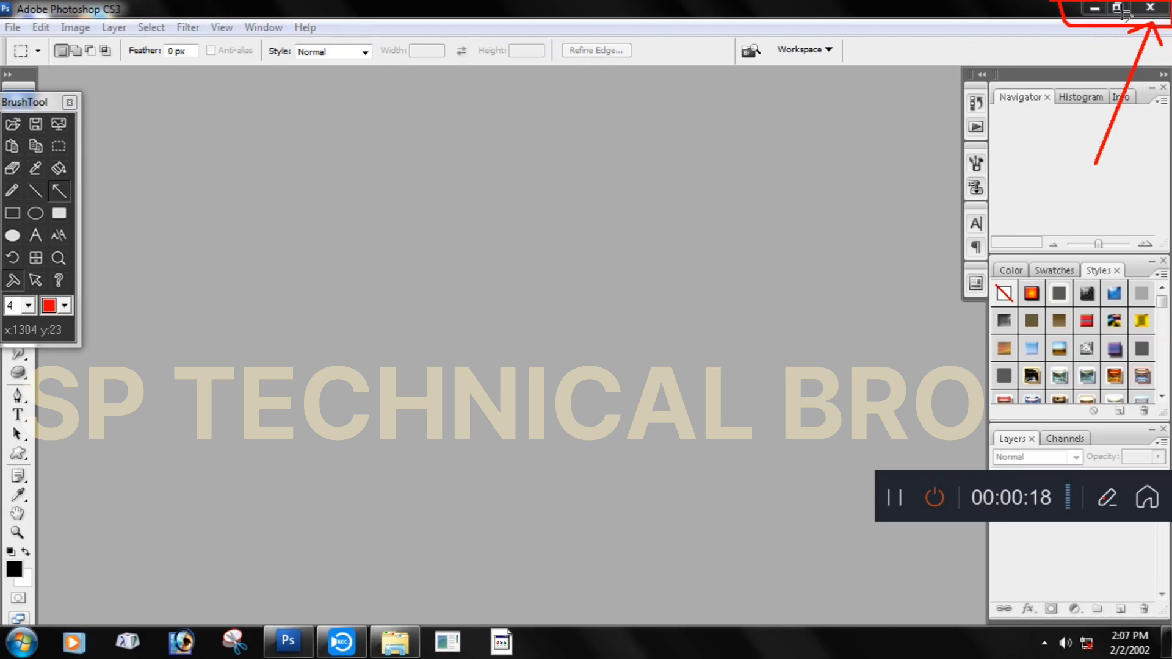
drag(1093, 70, 1116, 22)
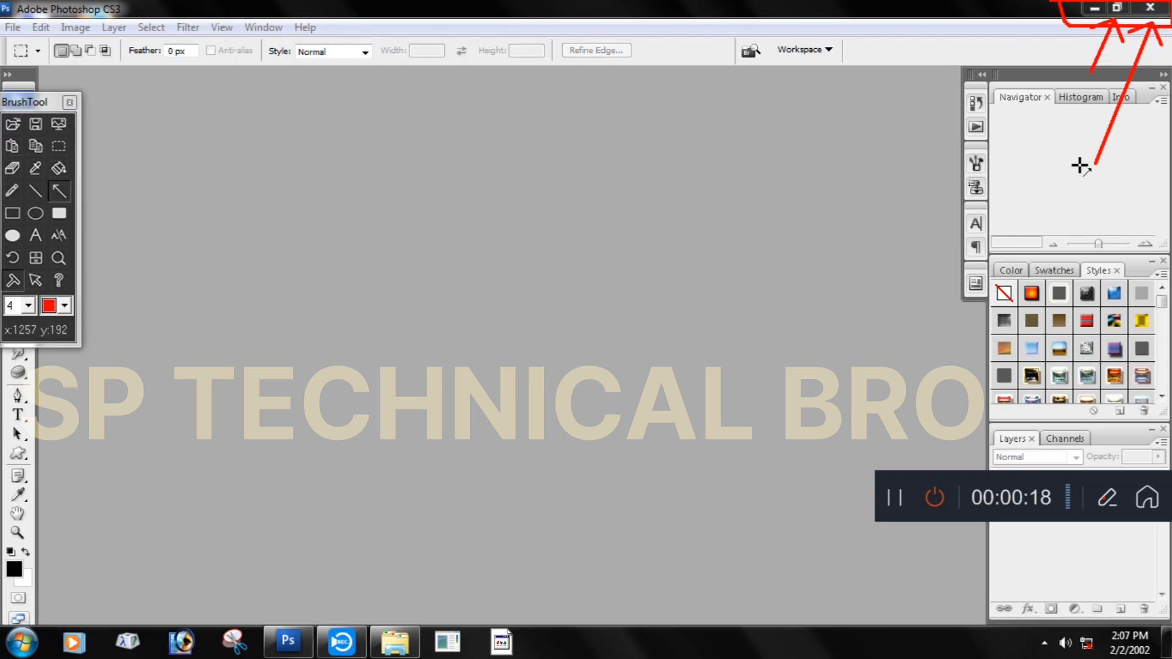
drag(1046, 104, 1088, 19)
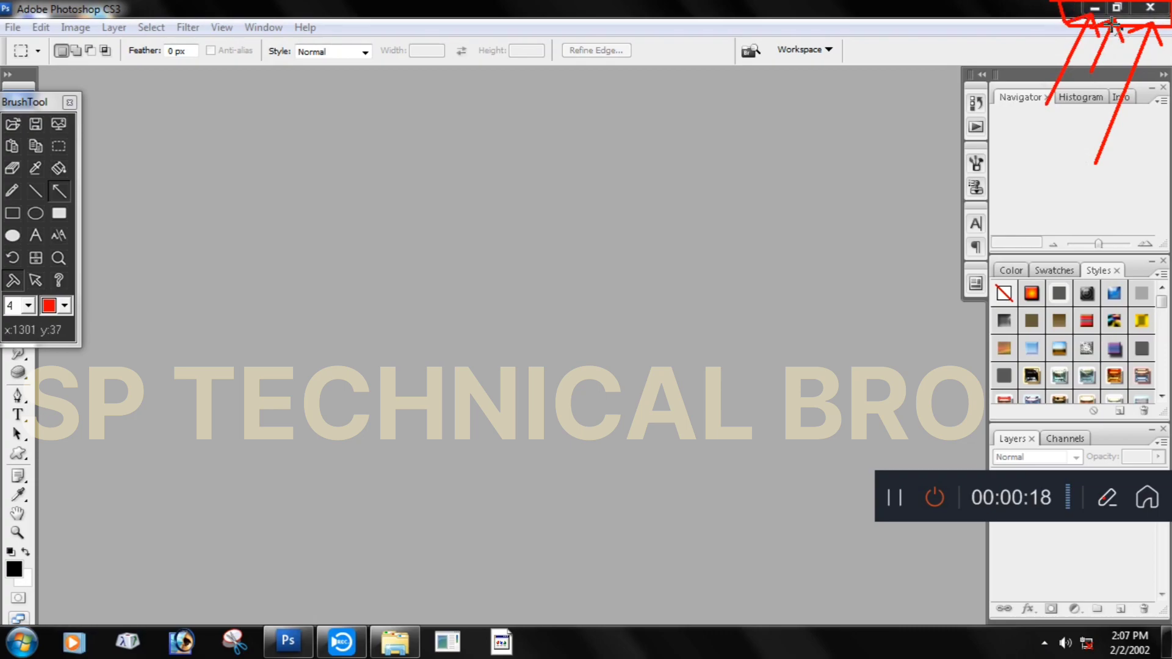
click(69, 103)
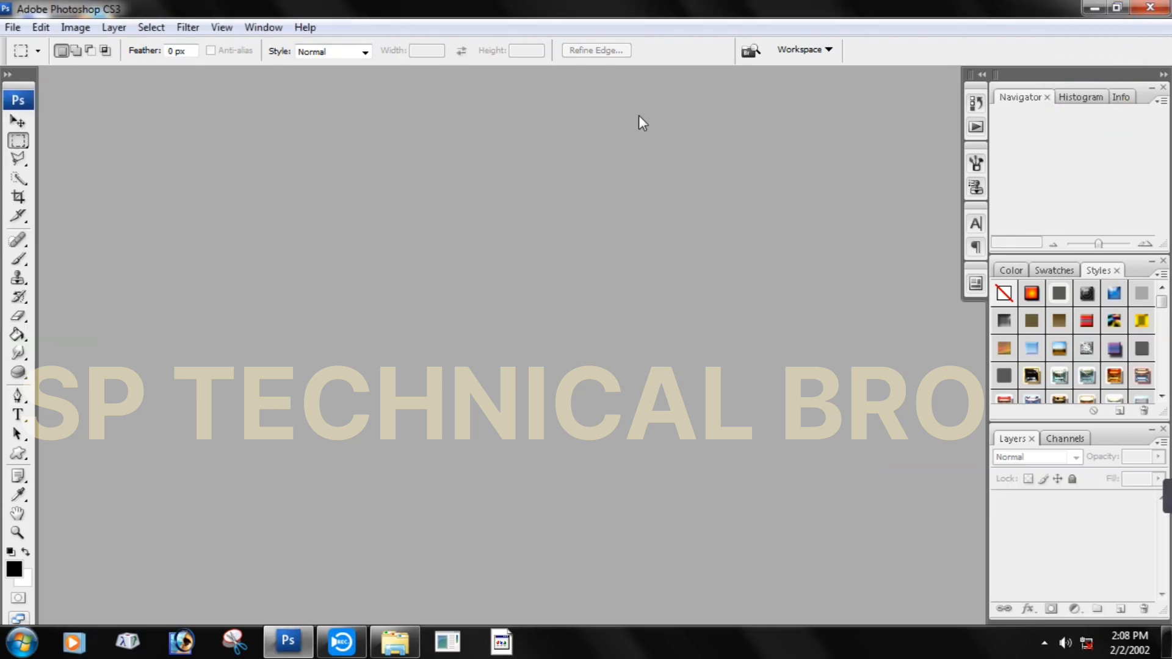
Step: Minimize the Photoshop window to the desktop and bring it back, twice in a row
click(1095, 17)
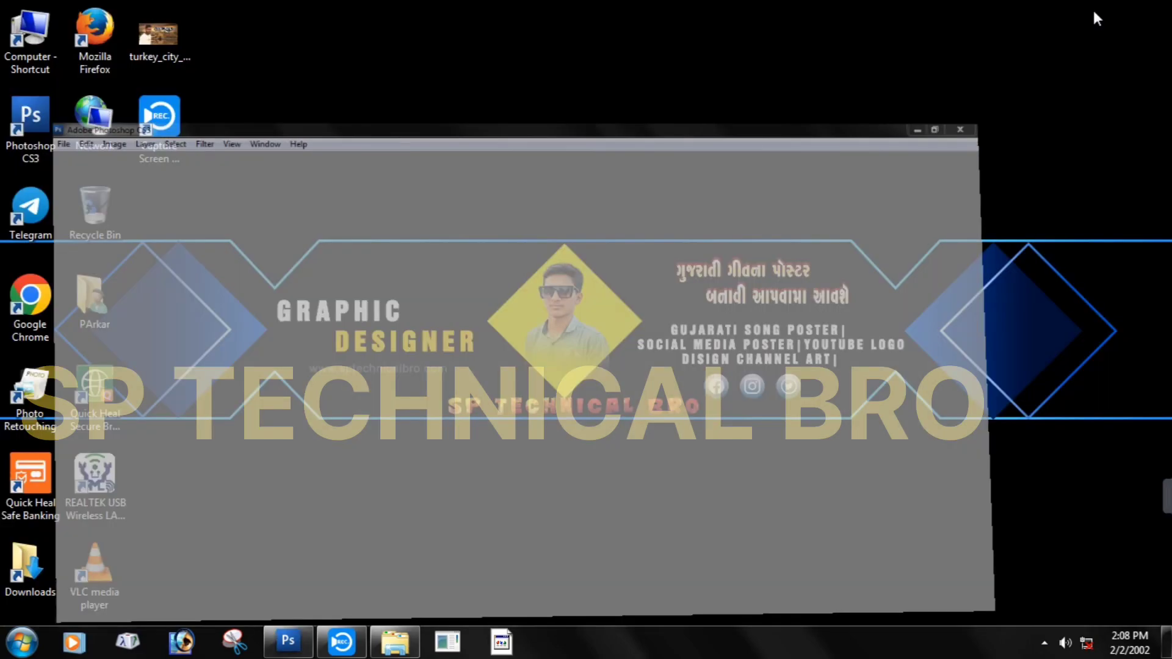
click(279, 646)
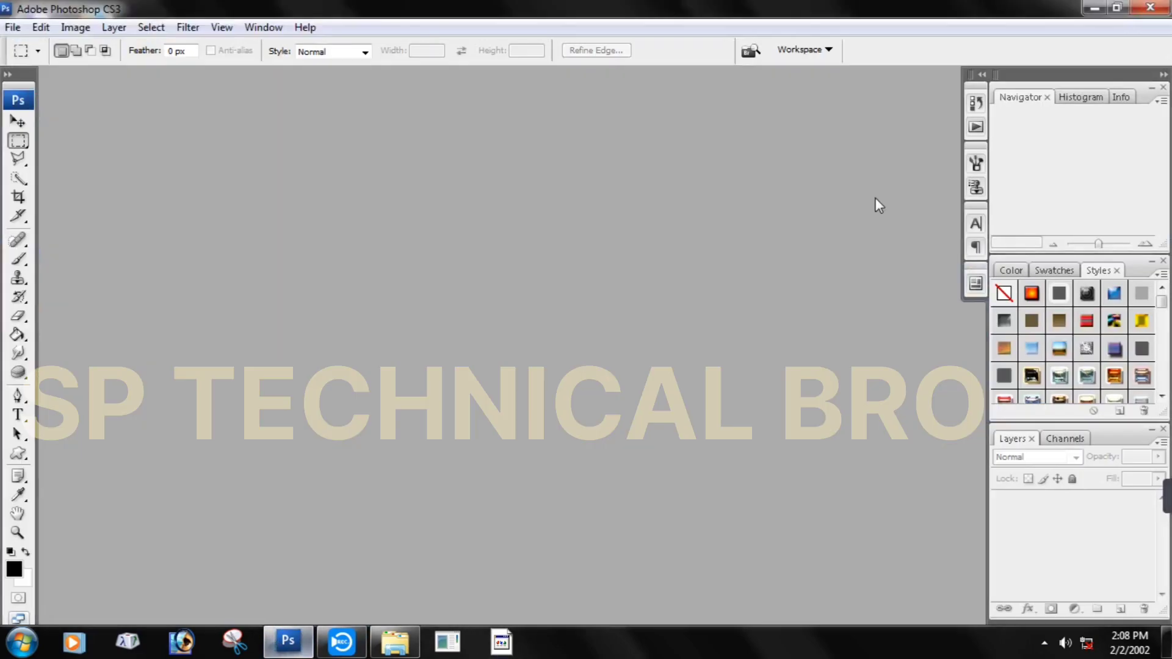
click(1096, 17)
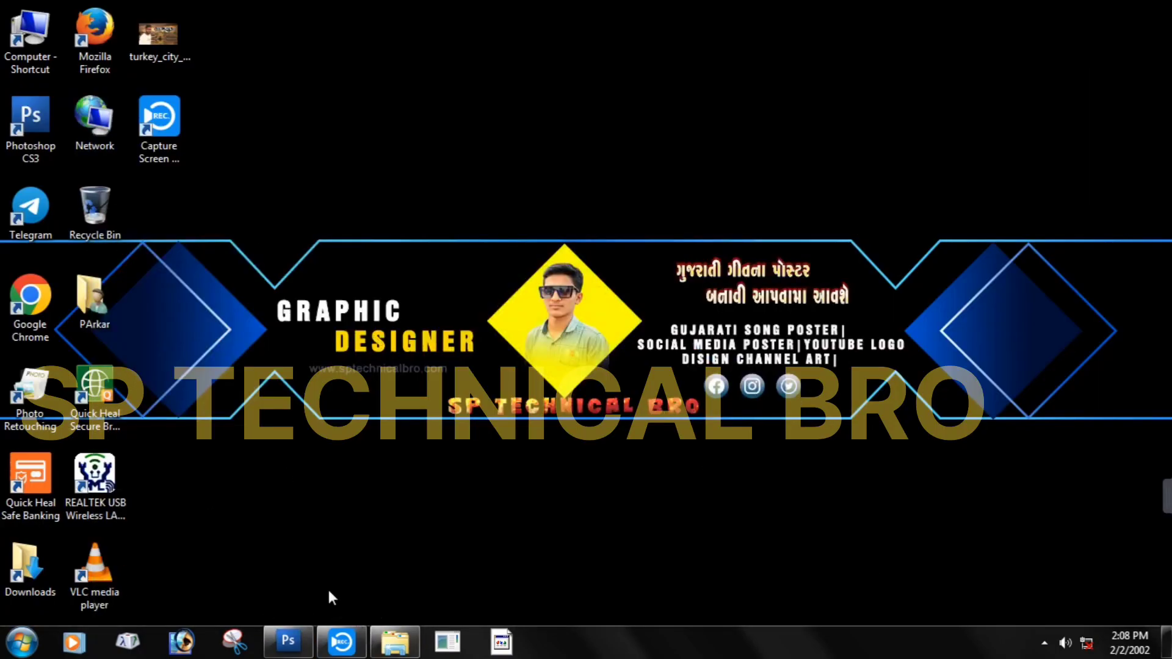
click(287, 643)
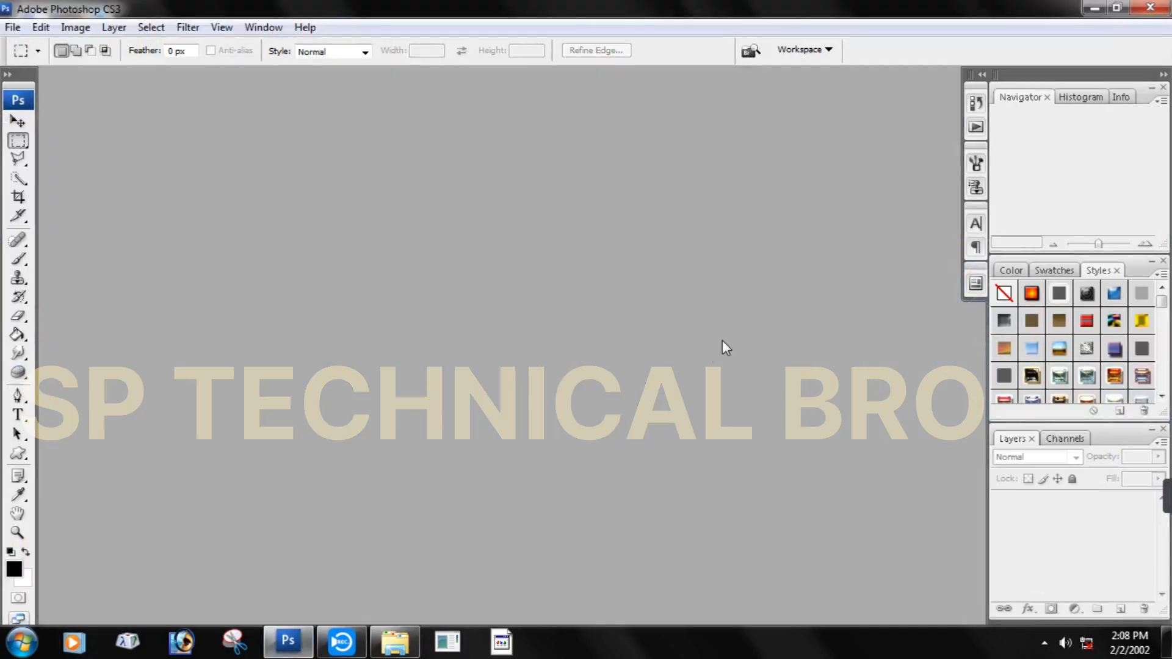
Step: Restore the Photoshop window down to a smaller size, move it slightly on the desktop and maximize it again
click(1118, 8)
drag(578, 7, 596, 36)
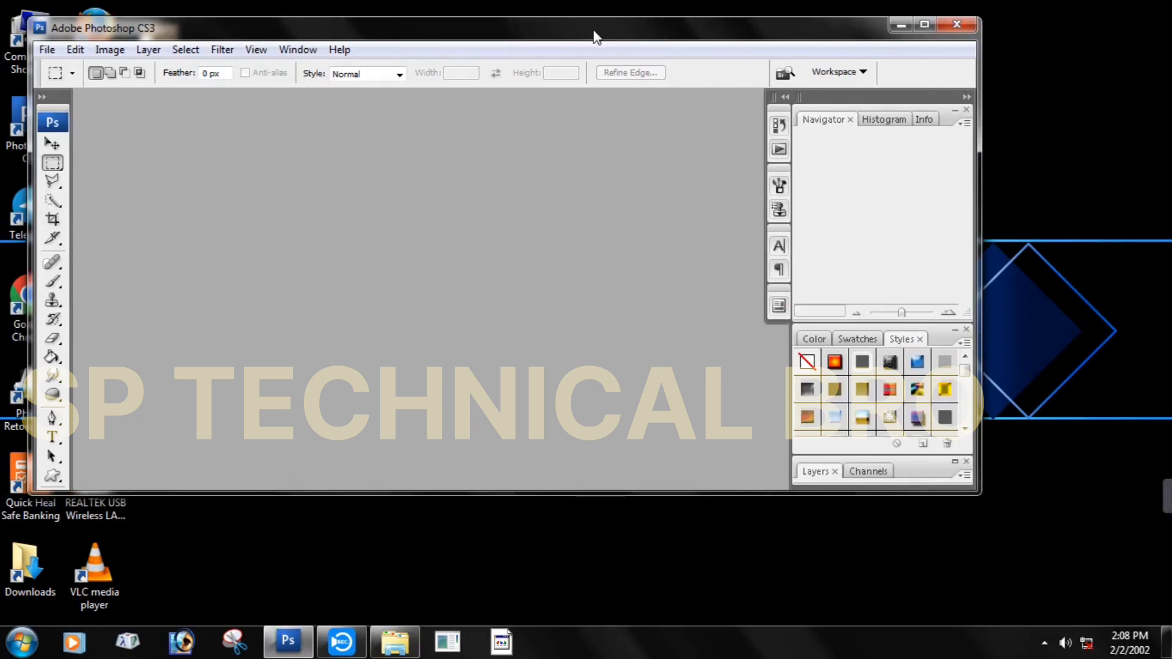
click(925, 25)
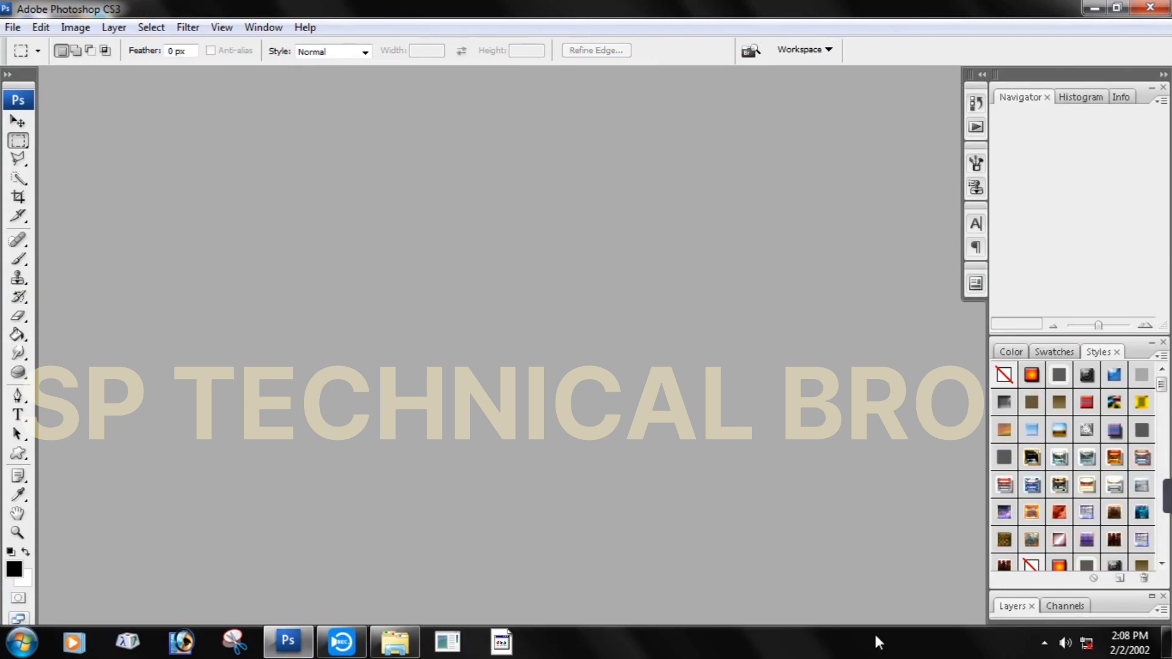
Step: Minimize Photoshop and close the Windows Explorer window that is already running
mouse_move(1109, 486)
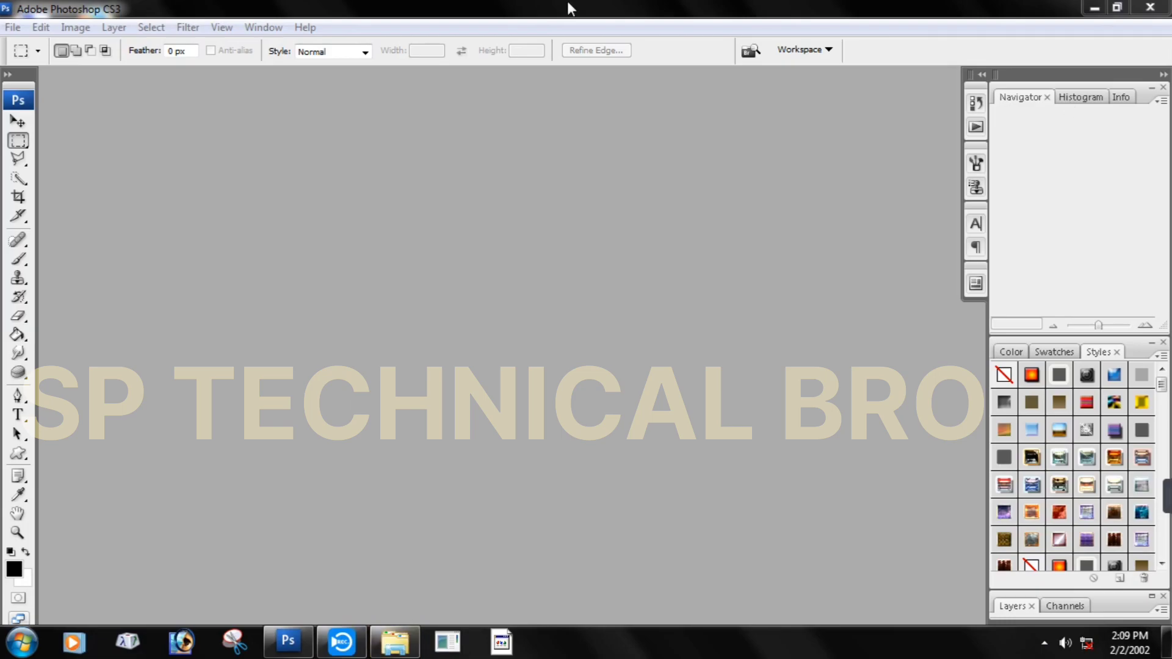
click(1093, 9)
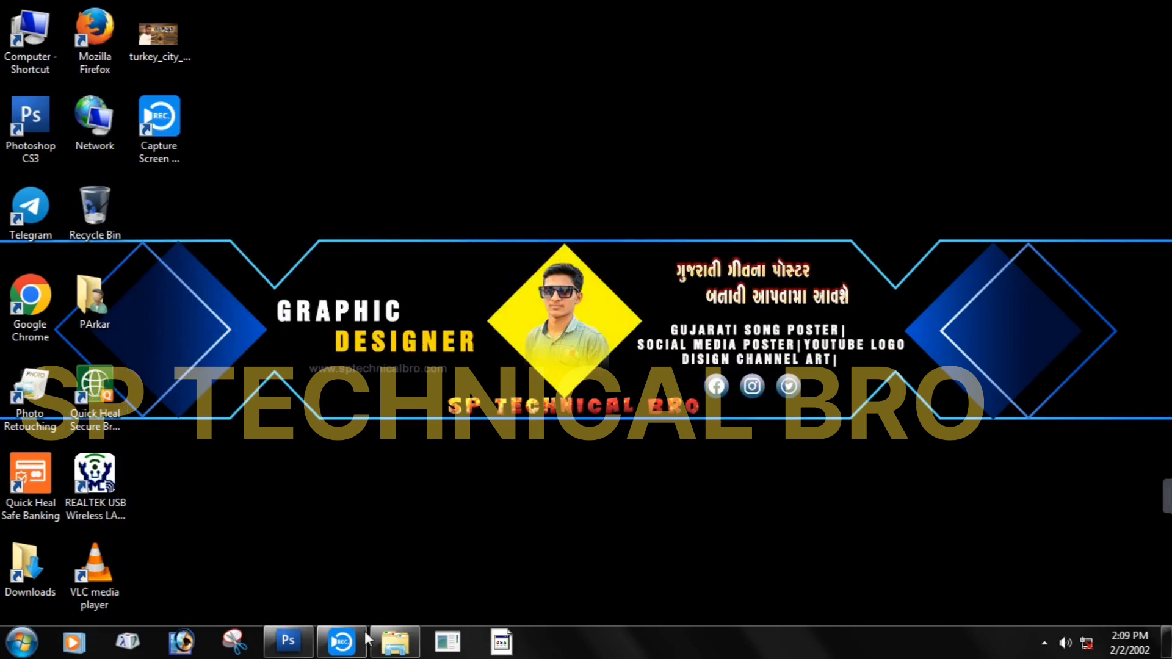
right_click(381, 646)
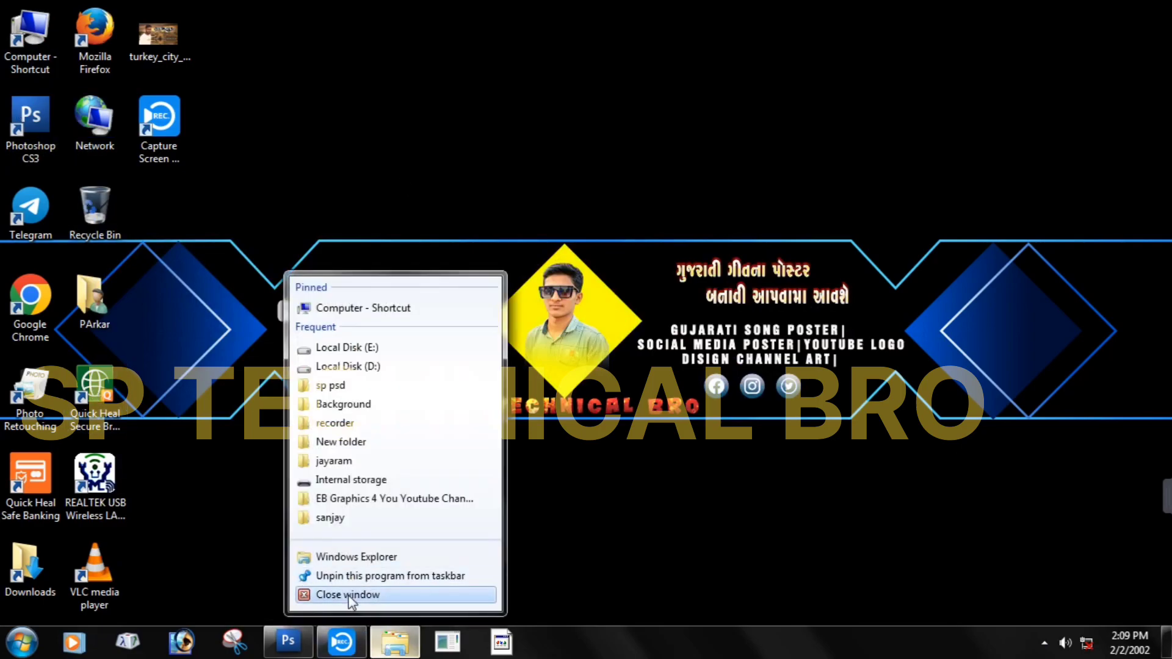
click(360, 592)
Step: Open Local Disk (E:) from the Computer shortcut in a maximized Explorer window
double_click(38, 59)
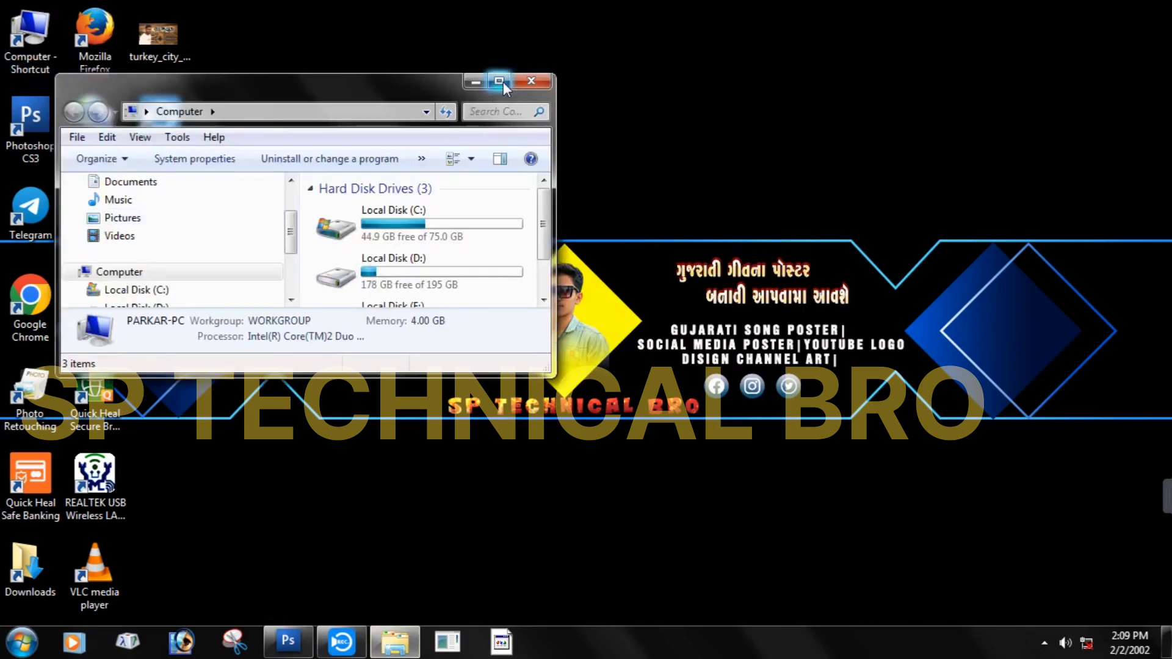
double_click(491, 74)
double_click(786, 138)
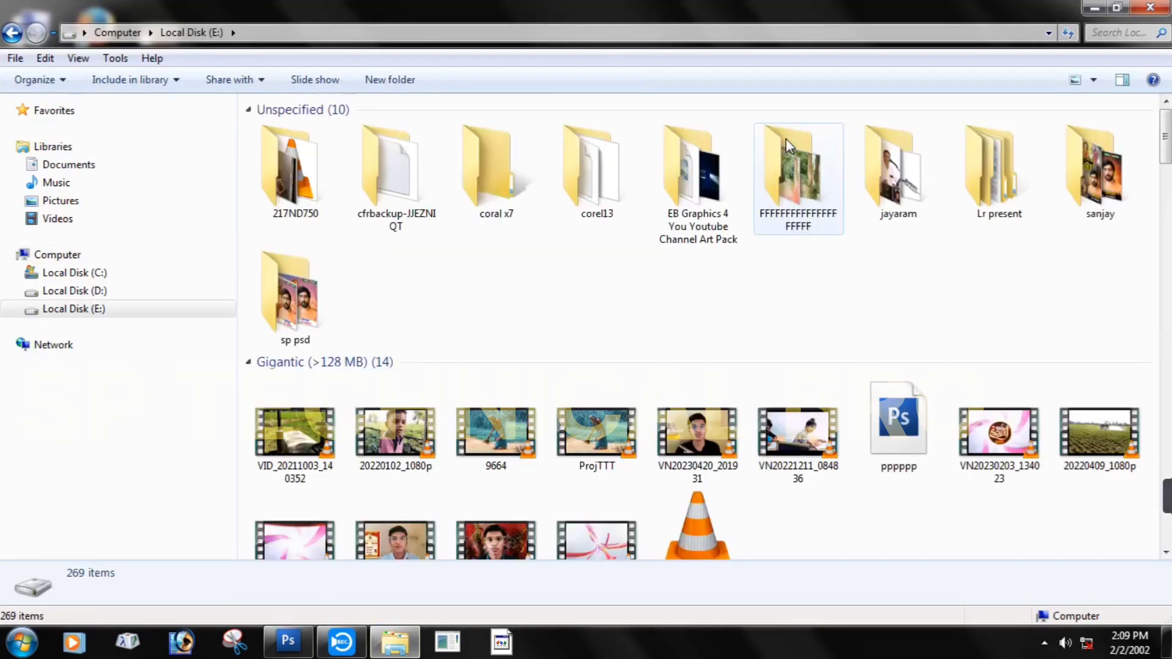
Step: Find the radha-krishna PNG among the medium-sized files on Local Disk (E:) and drop it into the empty Photoshop workspace
scroll(786, 142, down, 20)
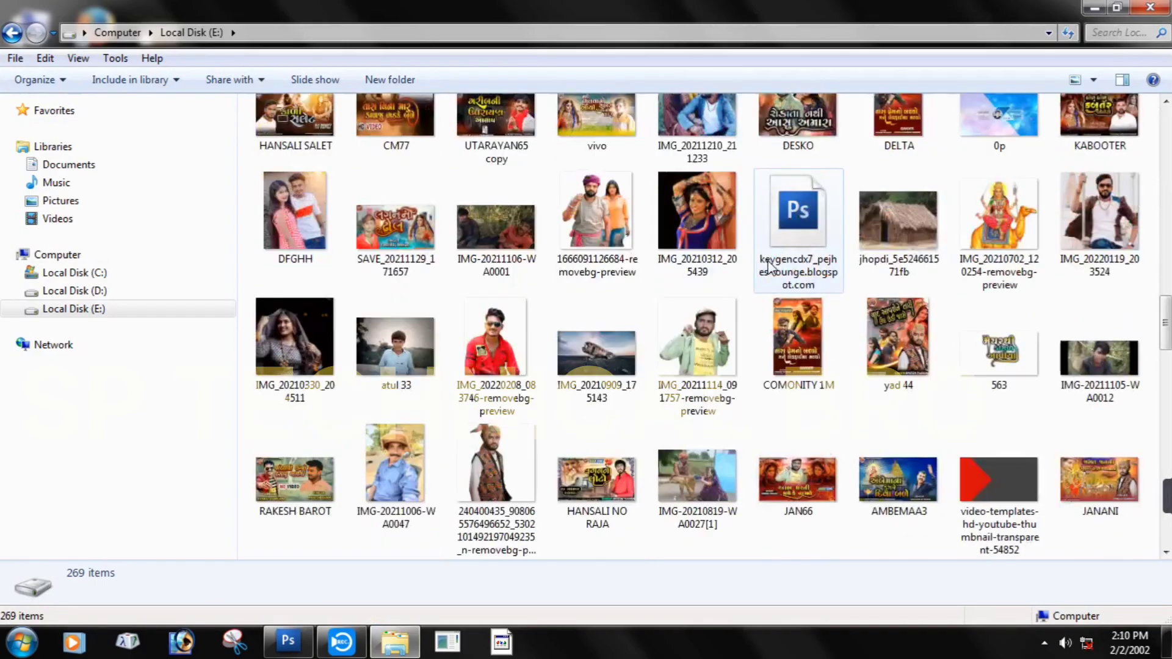
scroll(745, 250, up, 3)
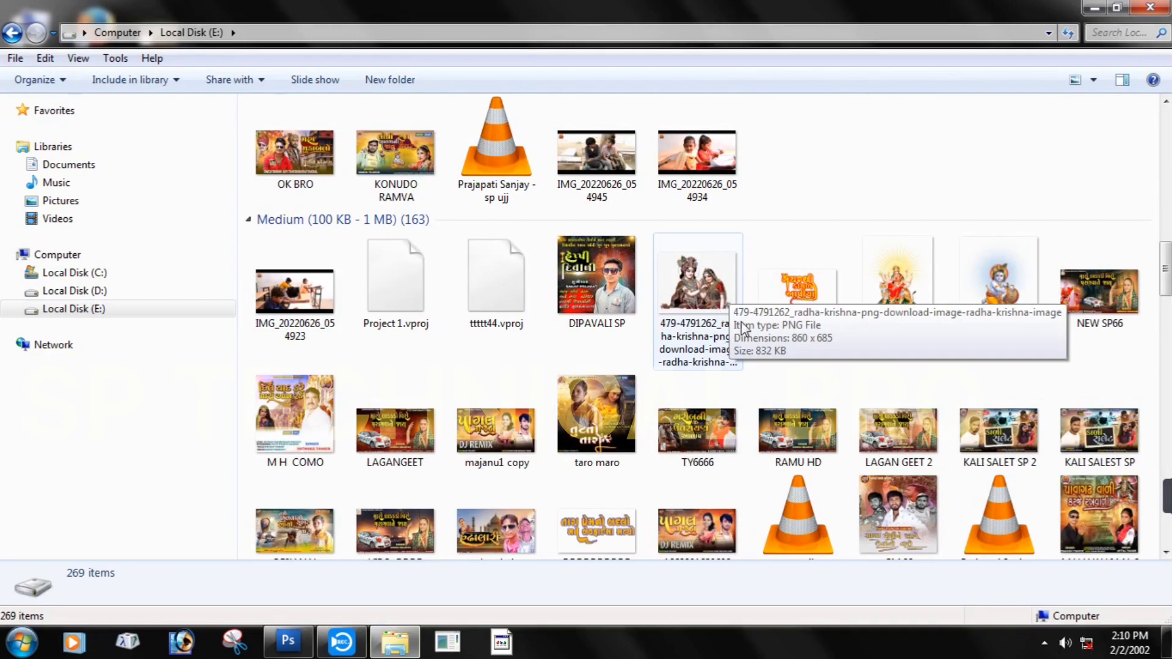
click(689, 278)
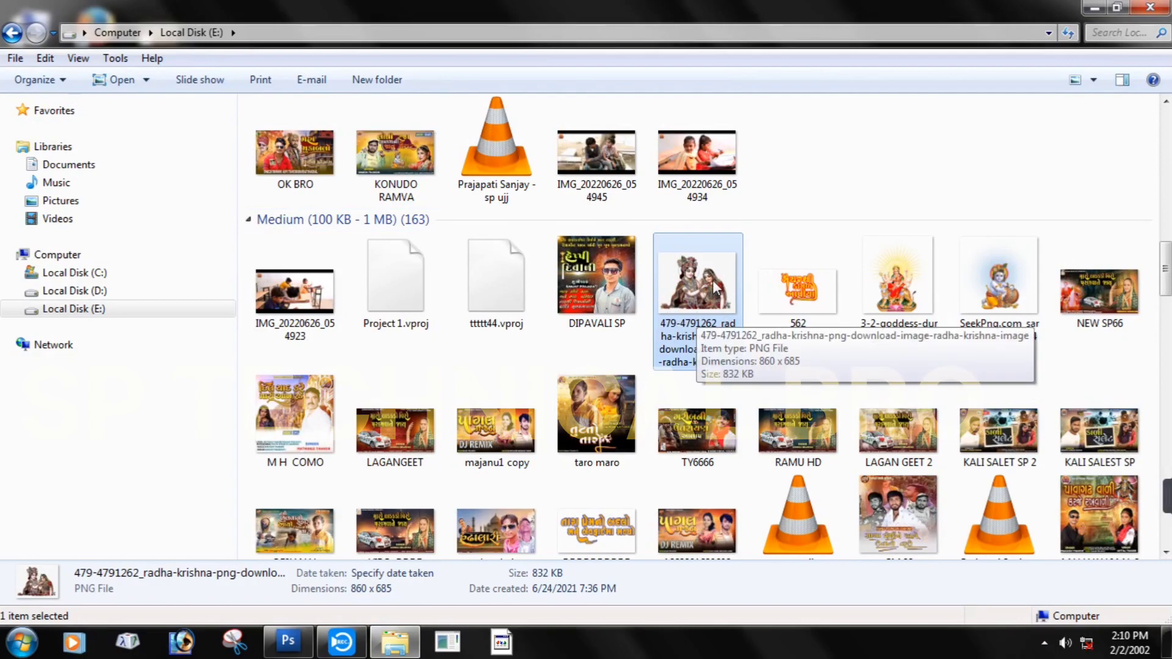
drag(716, 287, 373, 500)
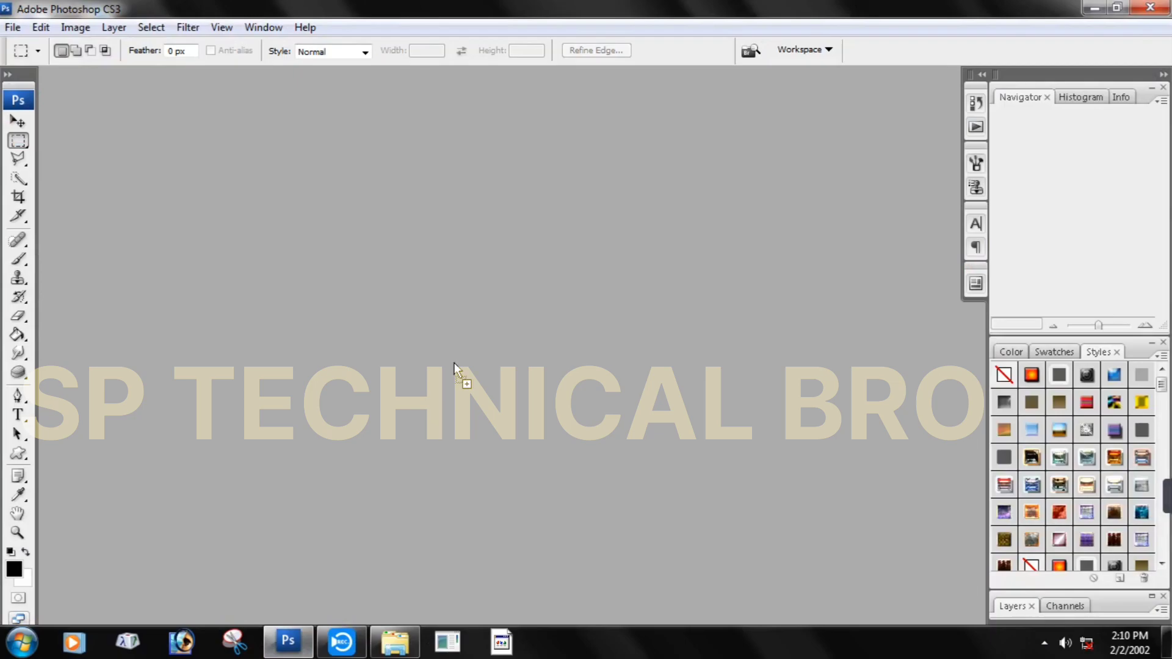
drag(455, 363, 455, 363)
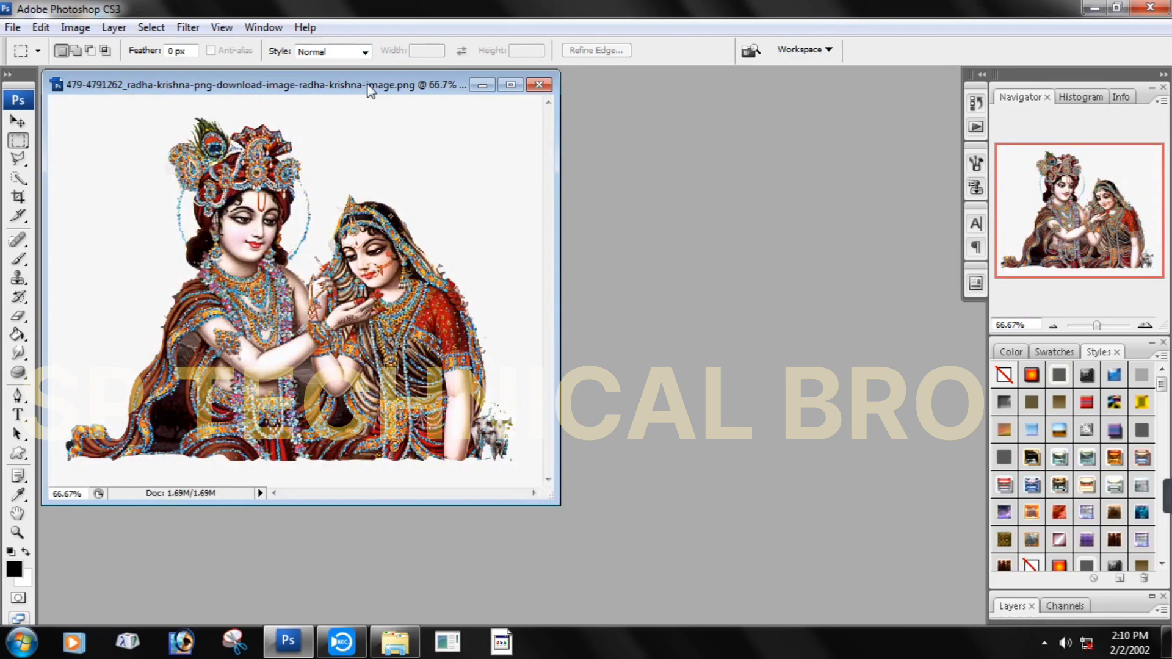
Step: Move the radha-krishna document window nearer the middle of the workspace and shift the image slightly inside its canvas with the Move tool
drag(386, 89, 557, 117)
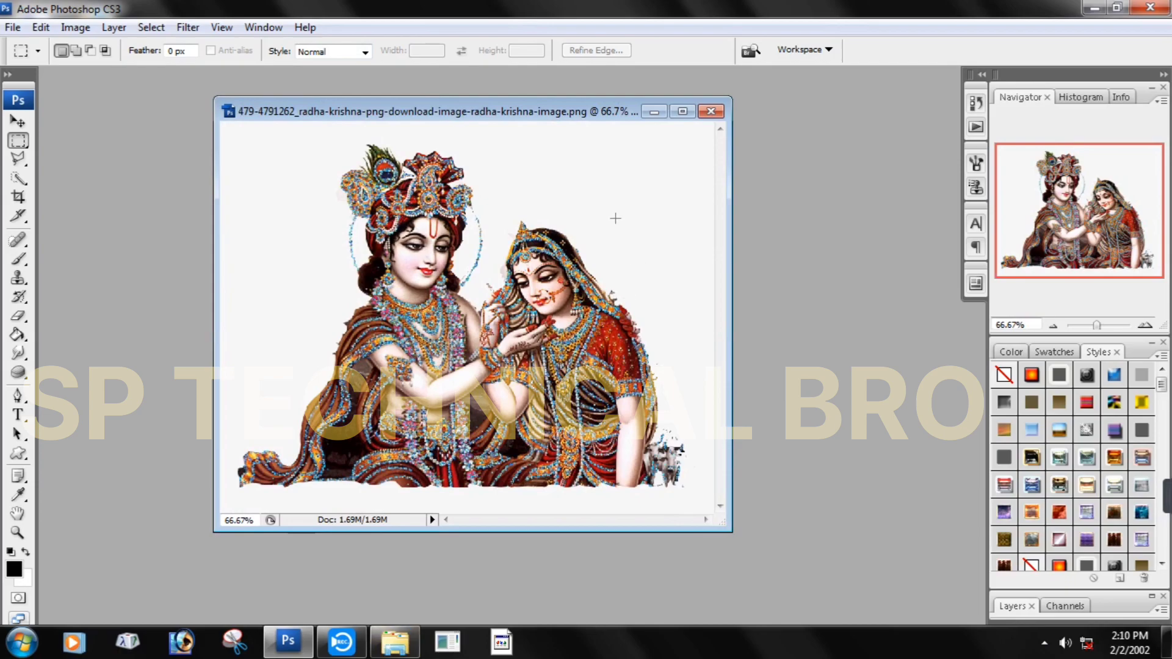
click(16, 122)
drag(551, 273, 598, 298)
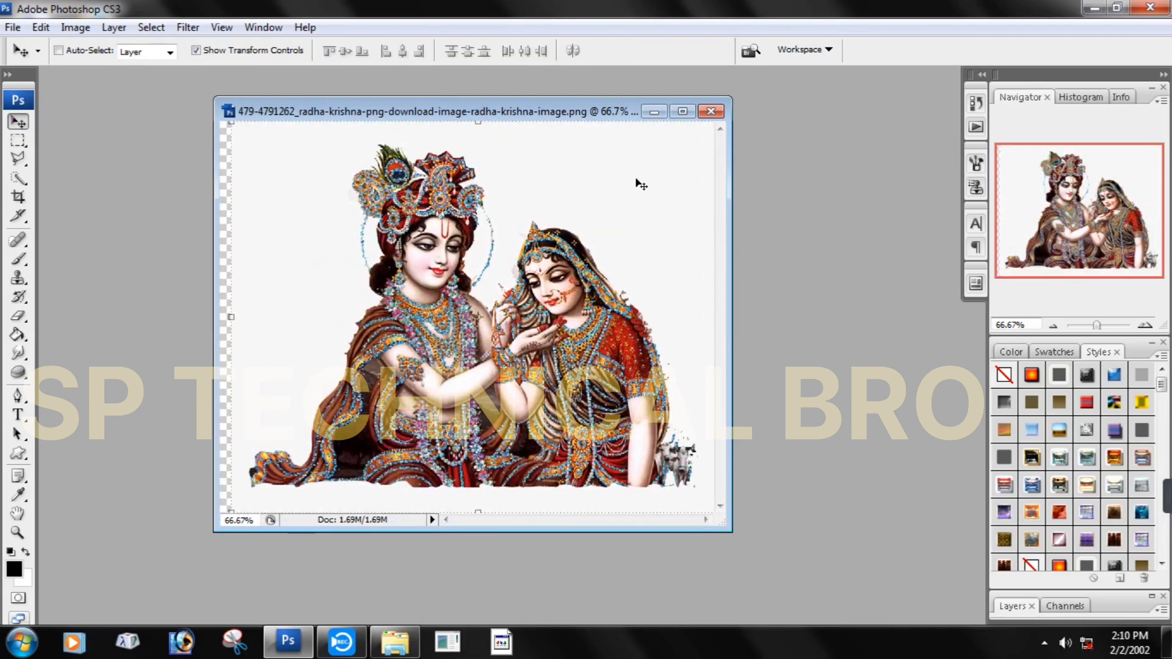
Step: Minimize the document window inside the workspace, restore it and minimize it again
click(655, 114)
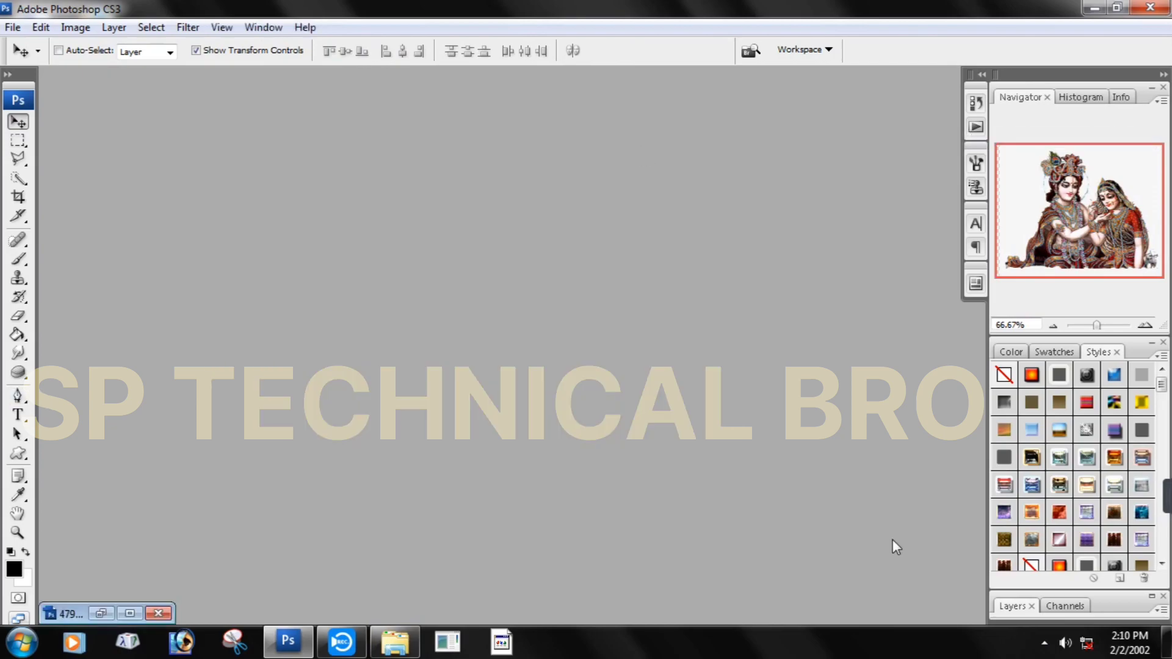
click(104, 614)
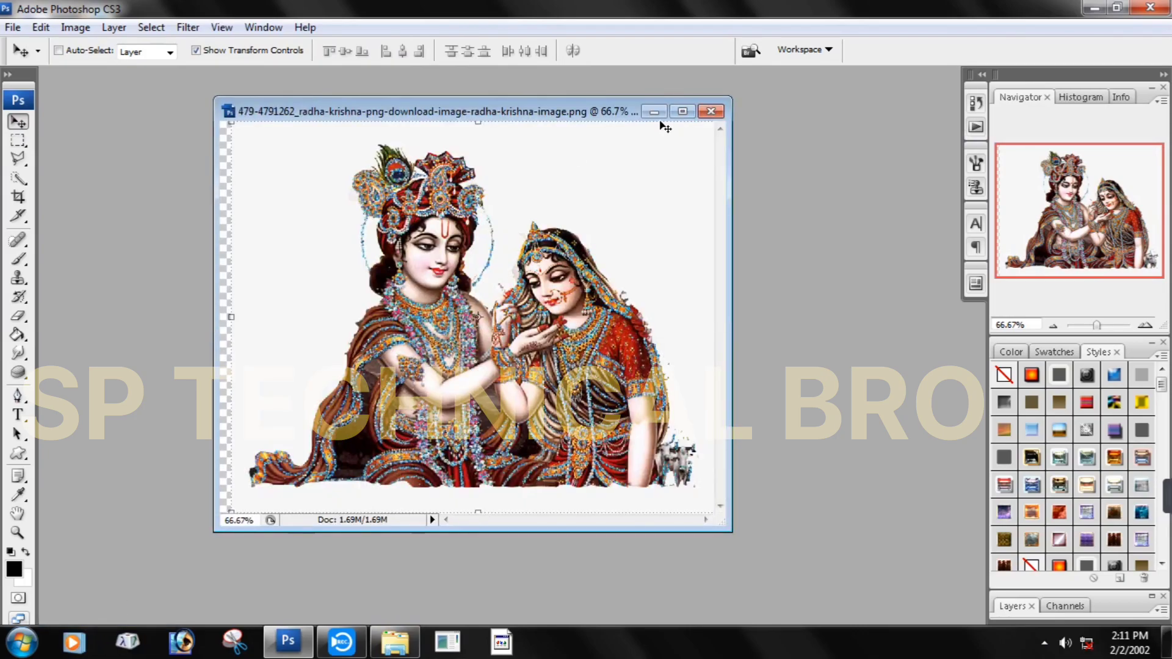
click(654, 114)
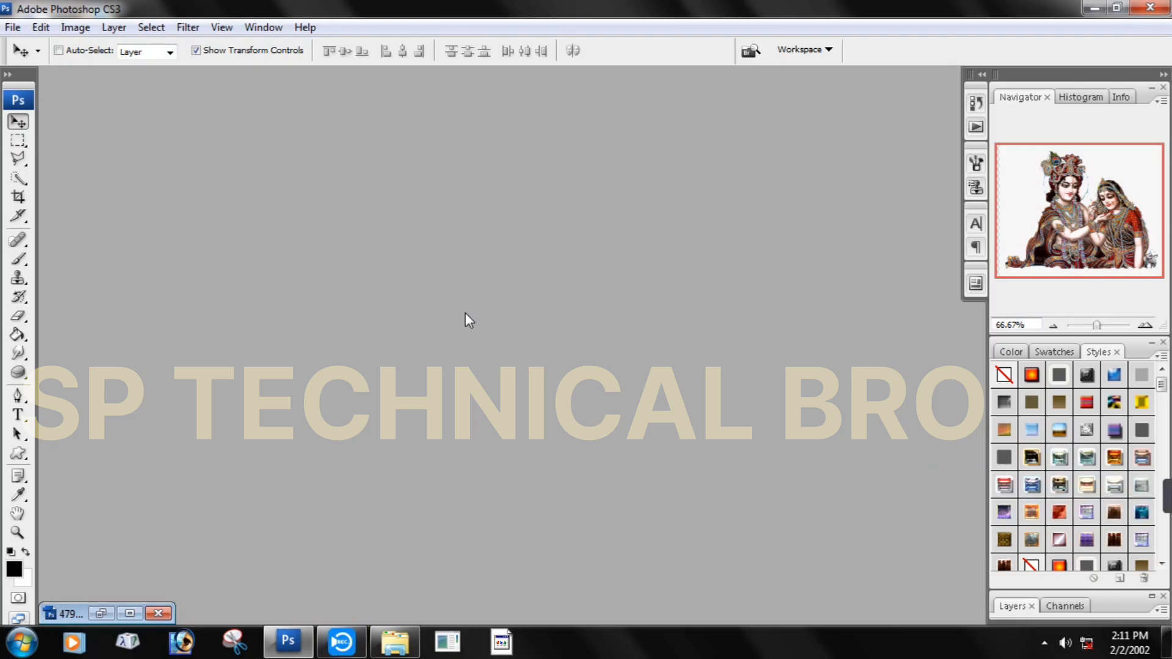
Step: Browse to Local Disk (E:) in the Open dialog and open the radha-krishna image from there
key(ctrl+o)
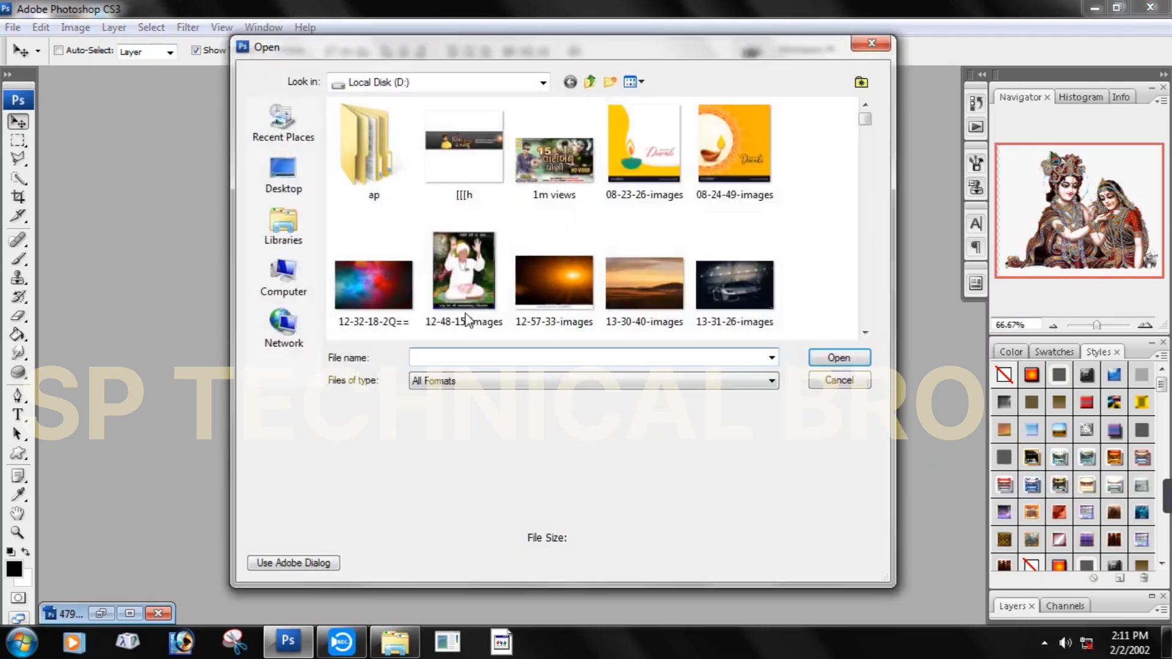
click(283, 289)
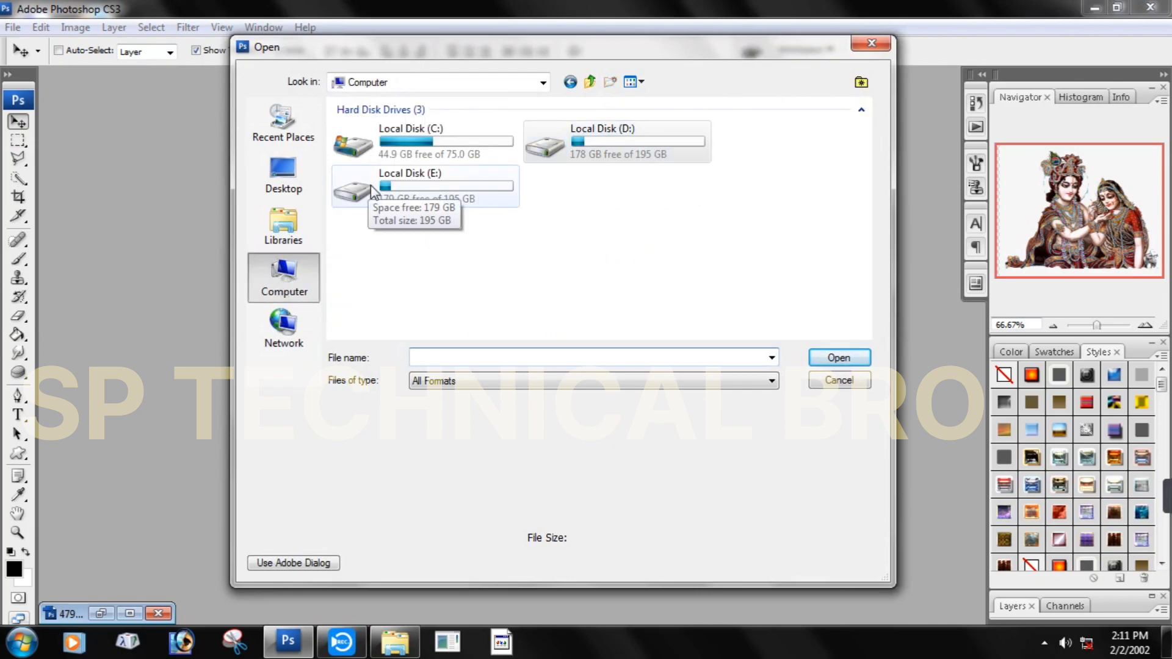
double_click(485, 193)
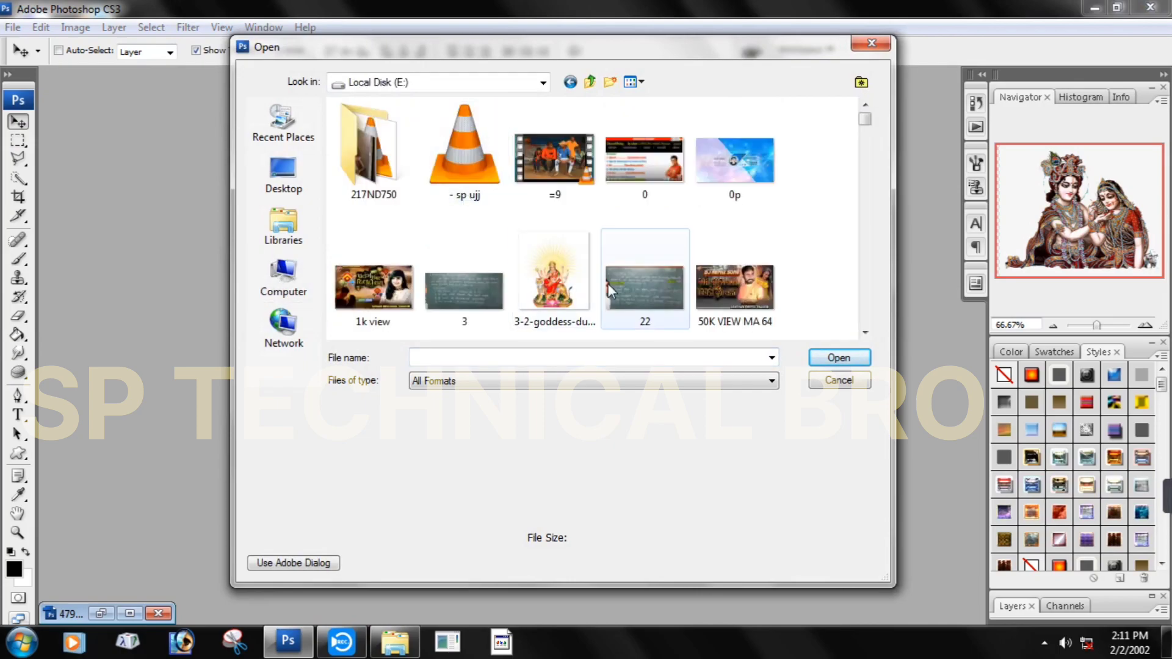
double_click(461, 290)
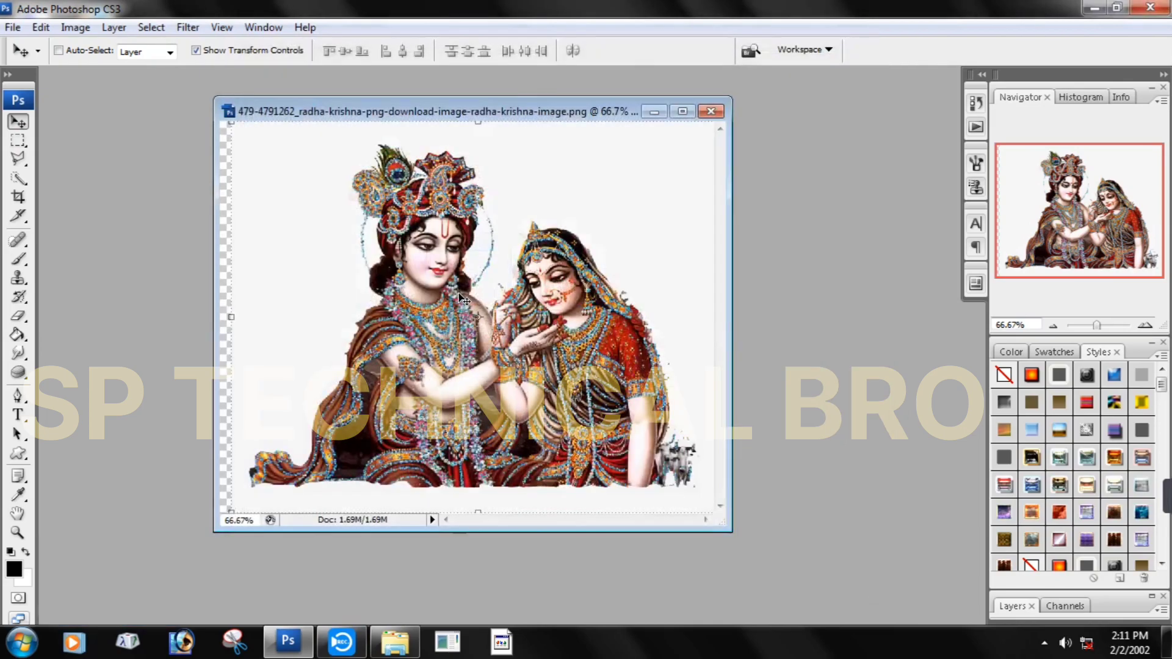
Step: Reposition the document window and nudge the image inside it with the Move tool, finishing with the window minimized
drag(536, 113, 625, 147)
mouse_move(654, 227)
mouse_down()
mouse_move(642, 233)
mouse_move(646, 221)
mouse_up()
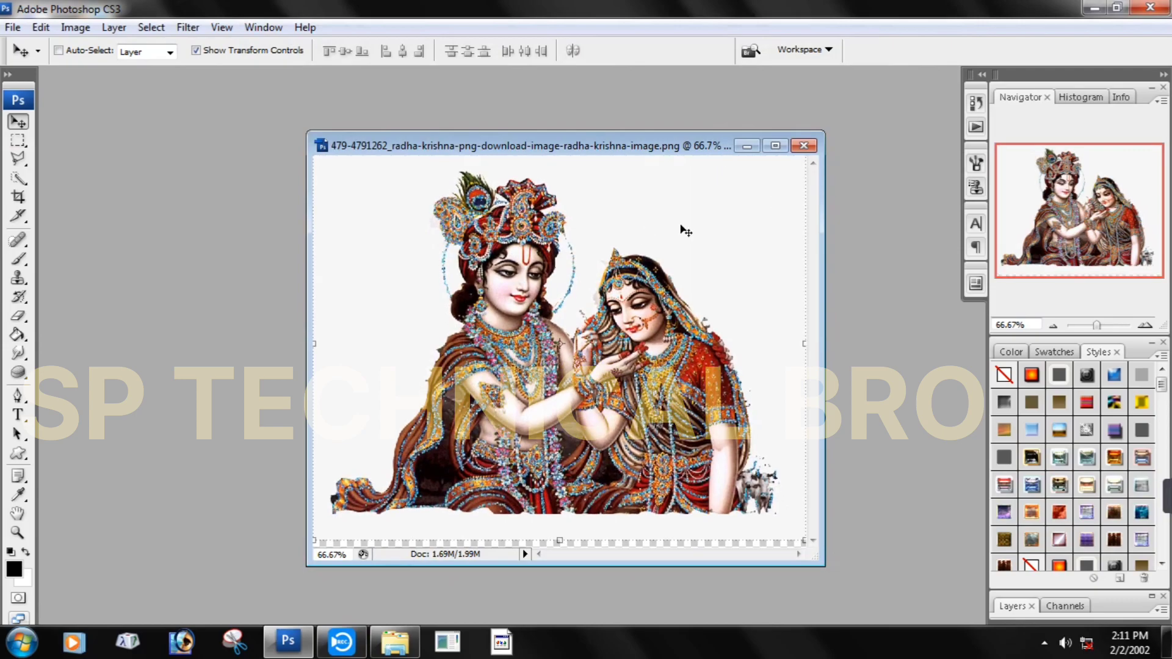
click(746, 146)
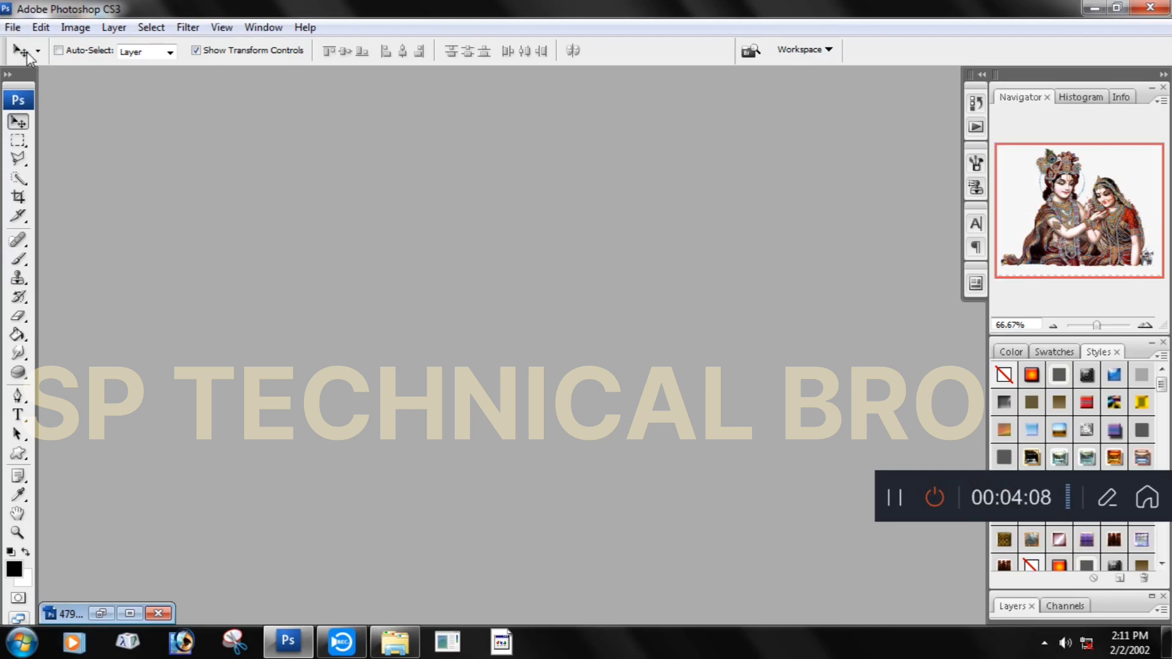
Step: Open the 3-2-goddess-durga-maa-png image from Local Disk (E:) and minimize its document window inside the workspace
click(12, 28)
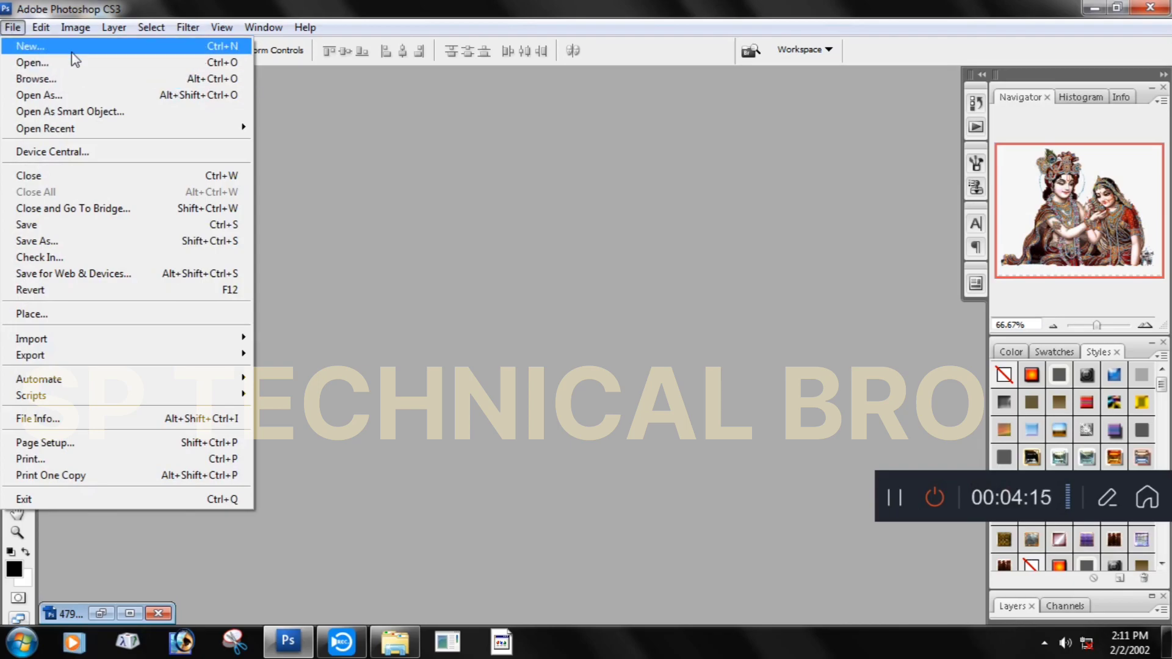
click(181, 63)
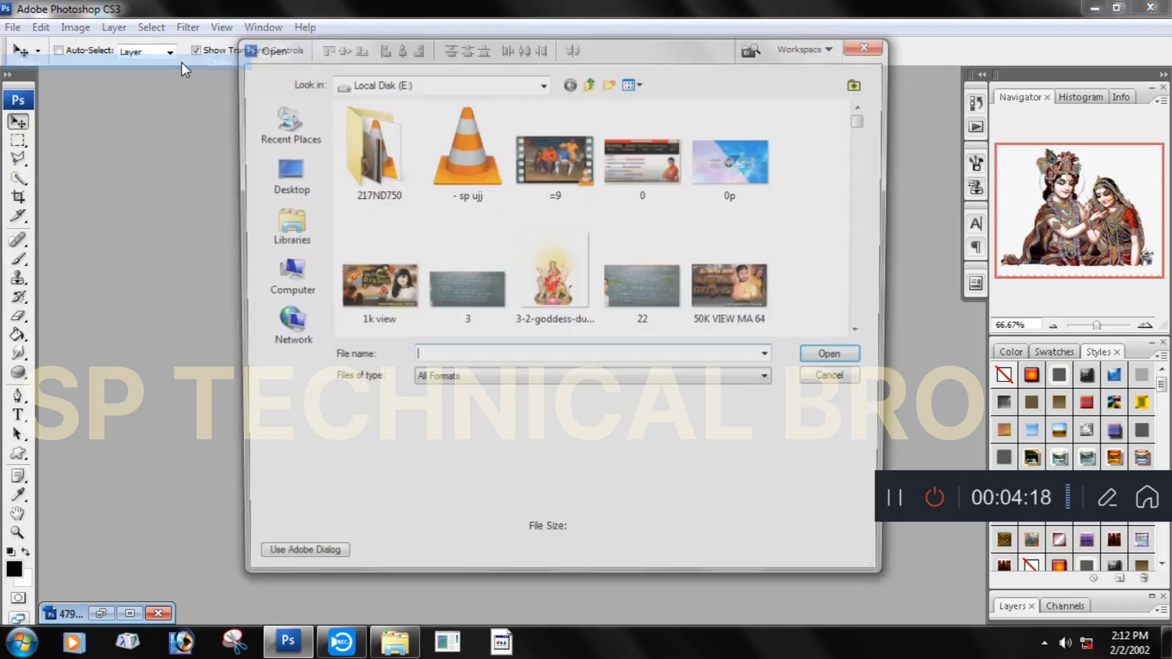
click(283, 276)
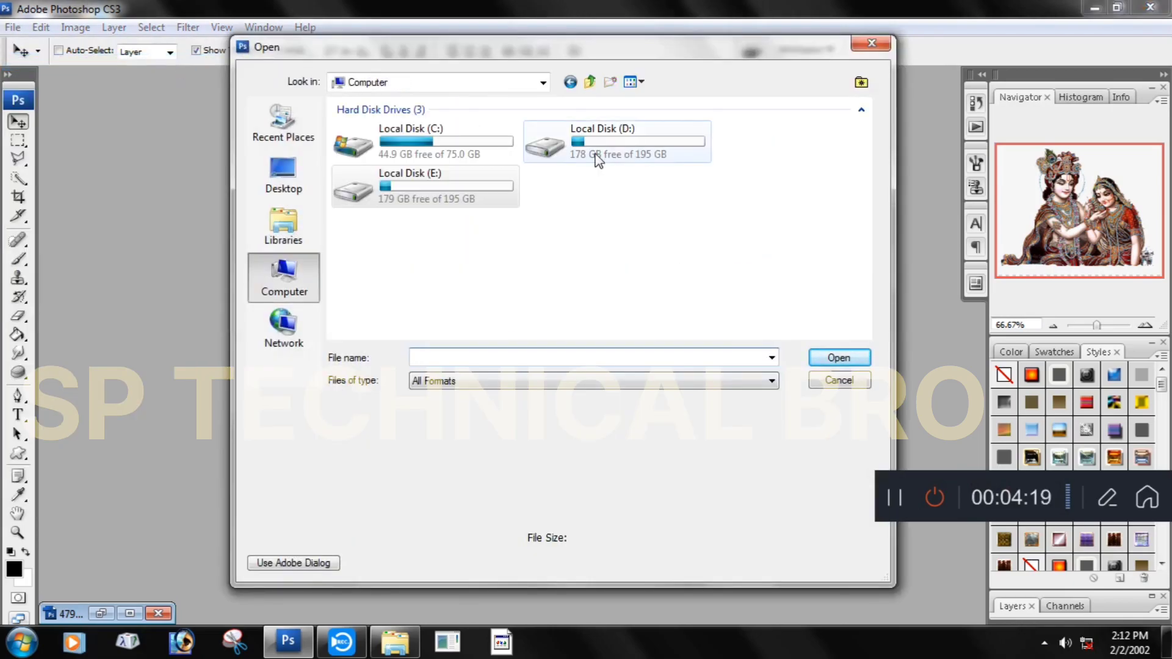
double_click(482, 203)
double_click(566, 308)
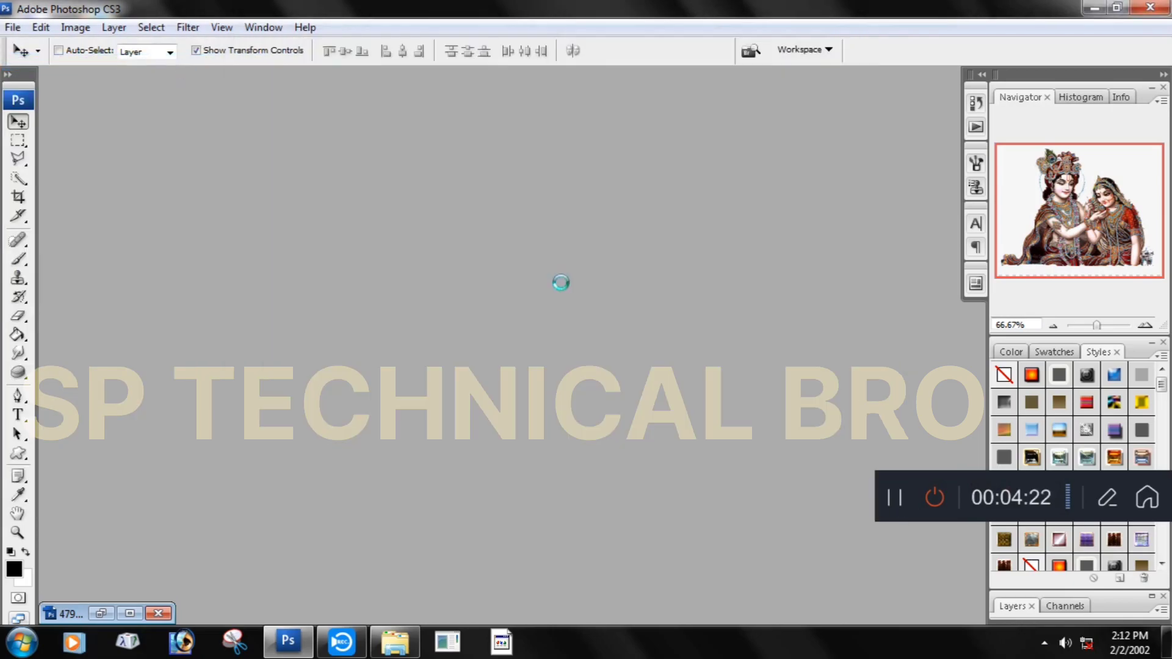
drag(320, 100, 603, 106)
click(661, 98)
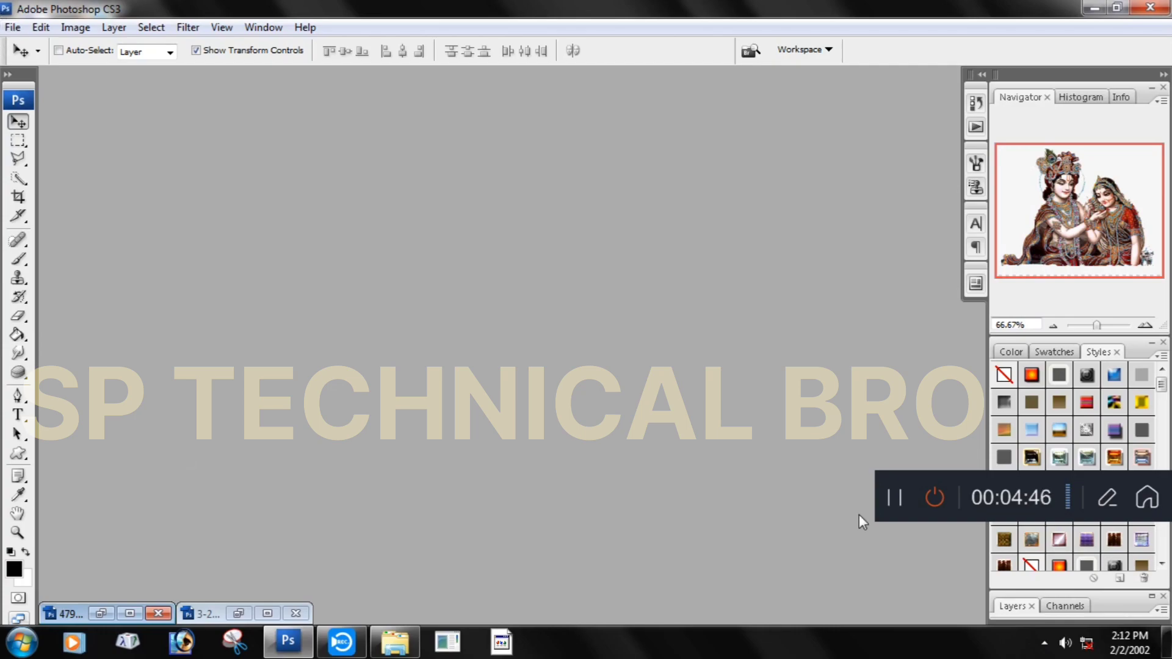
Step: Mark the File menu with a red stroke using the screen recorder's annotation brush and close the annotation tool
click(1107, 500)
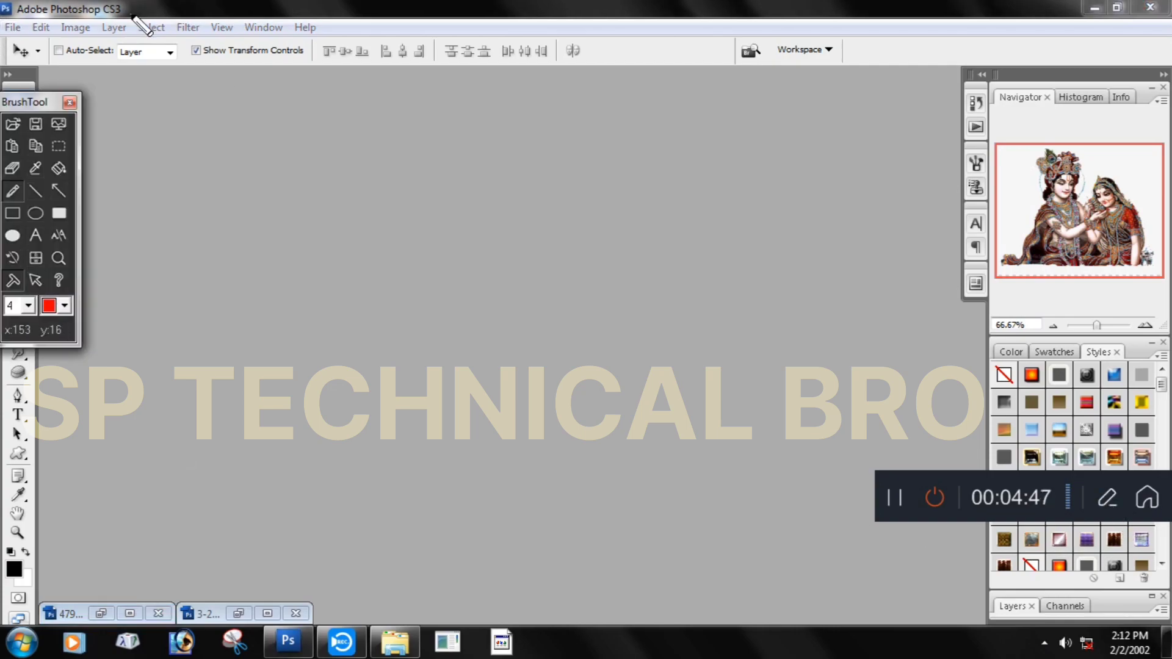
drag(8, 30, 57, 60)
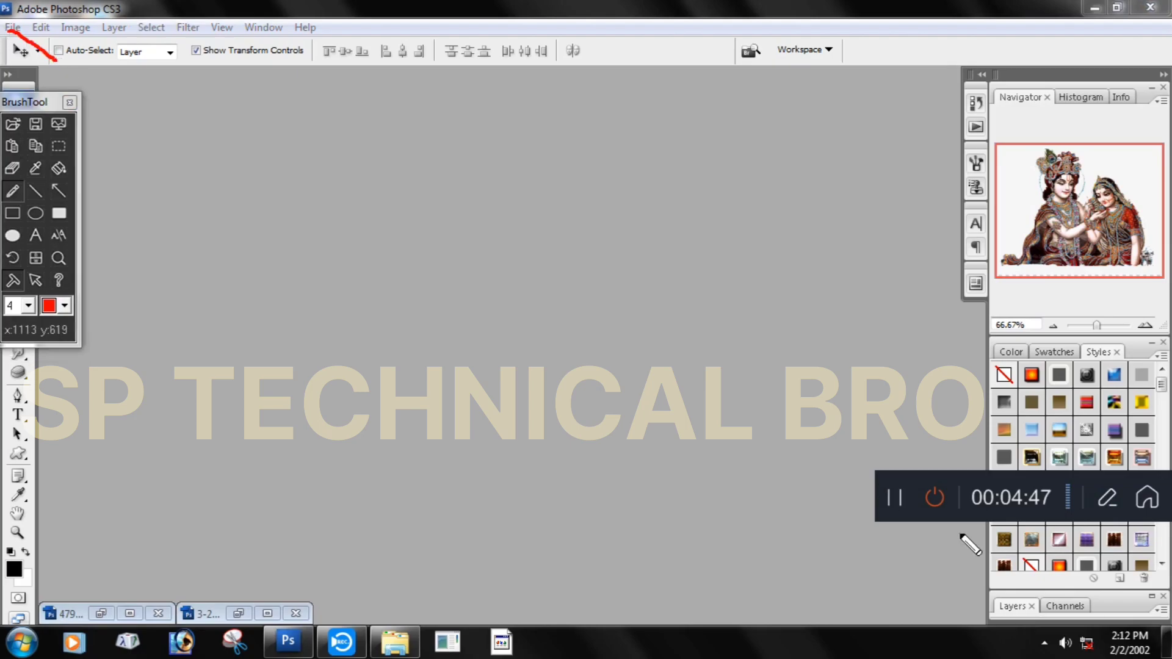
click(69, 102)
Step: Bring up the settings dialog for a new document and shift it slightly within the workspace
click(13, 27)
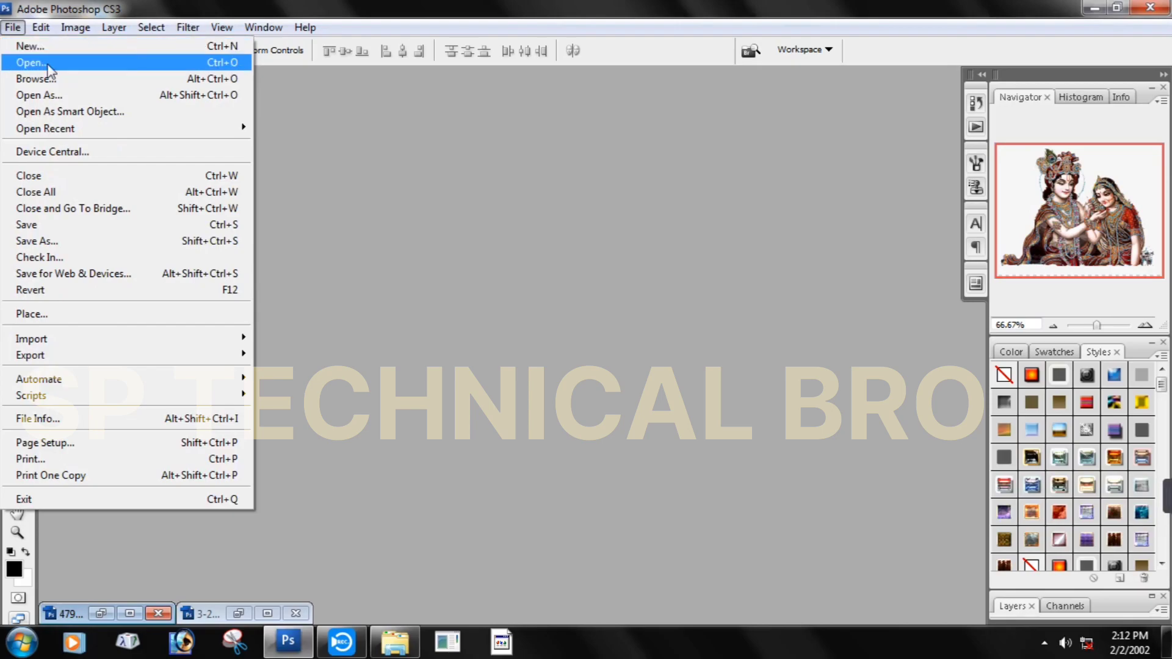
click(35, 48)
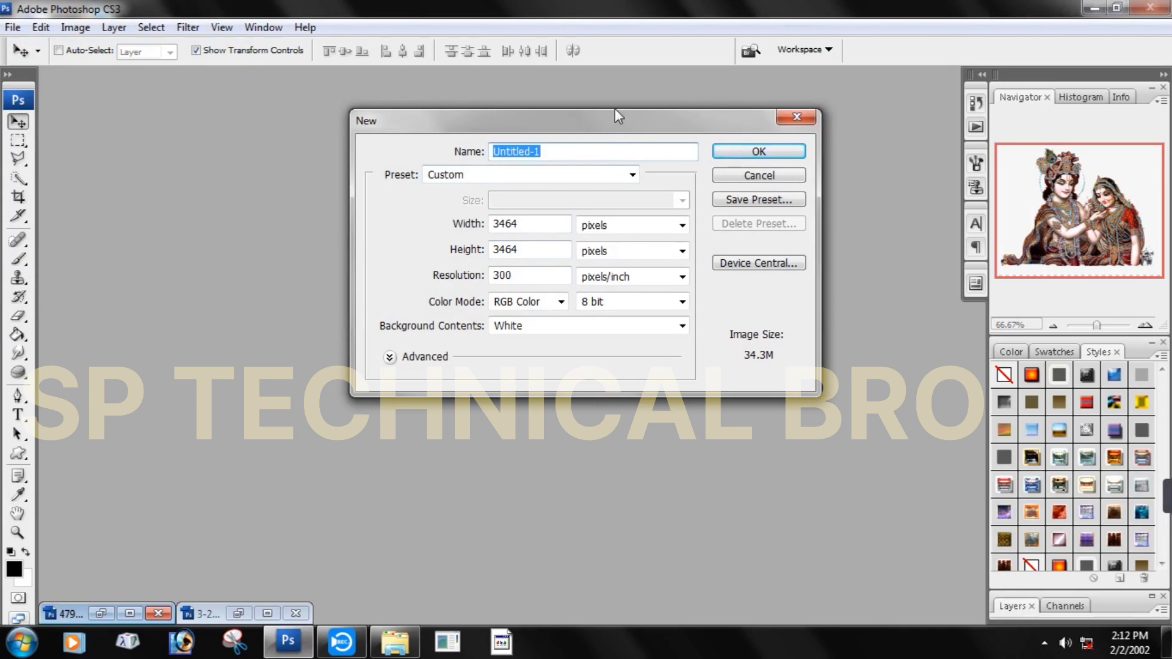
drag(615, 121, 555, 122)
Step: Highlight the Name and Preset fields of the new-document dialog with red annotation strokes, undoing the stray marks
mouse_move(1133, 516)
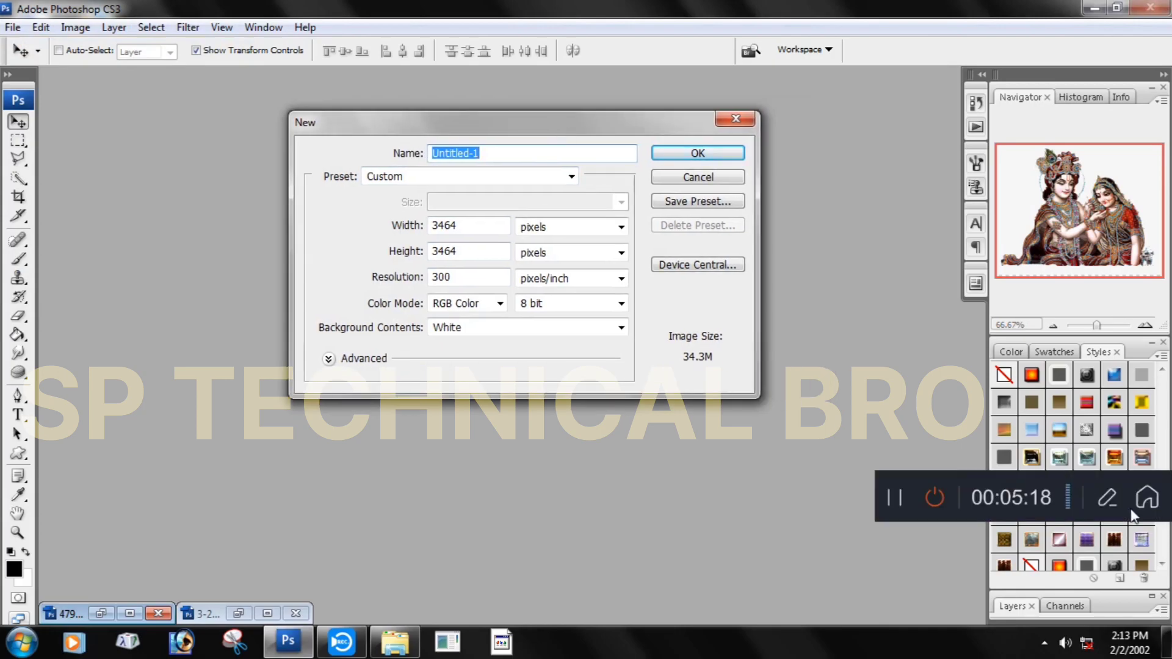
click(1108, 497)
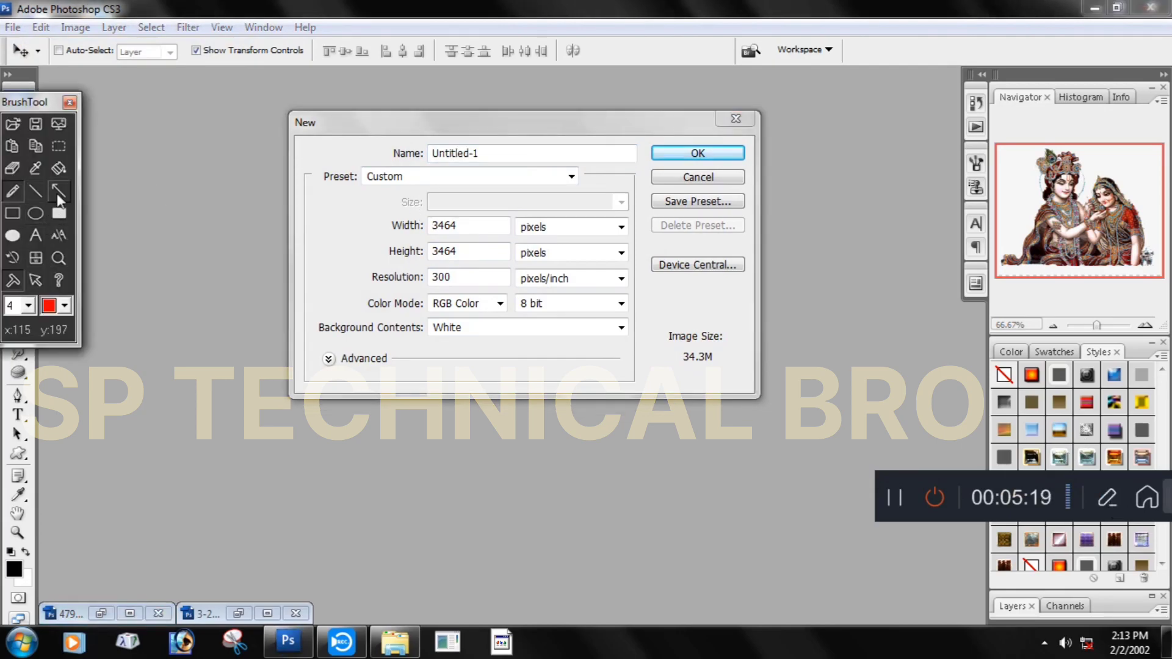
mouse_move(425, 162)
mouse_down()
mouse_move(604, 163)
mouse_move(606, 149)
mouse_move(408, 145)
mouse_move(428, 175)
mouse_move(459, 161)
mouse_up()
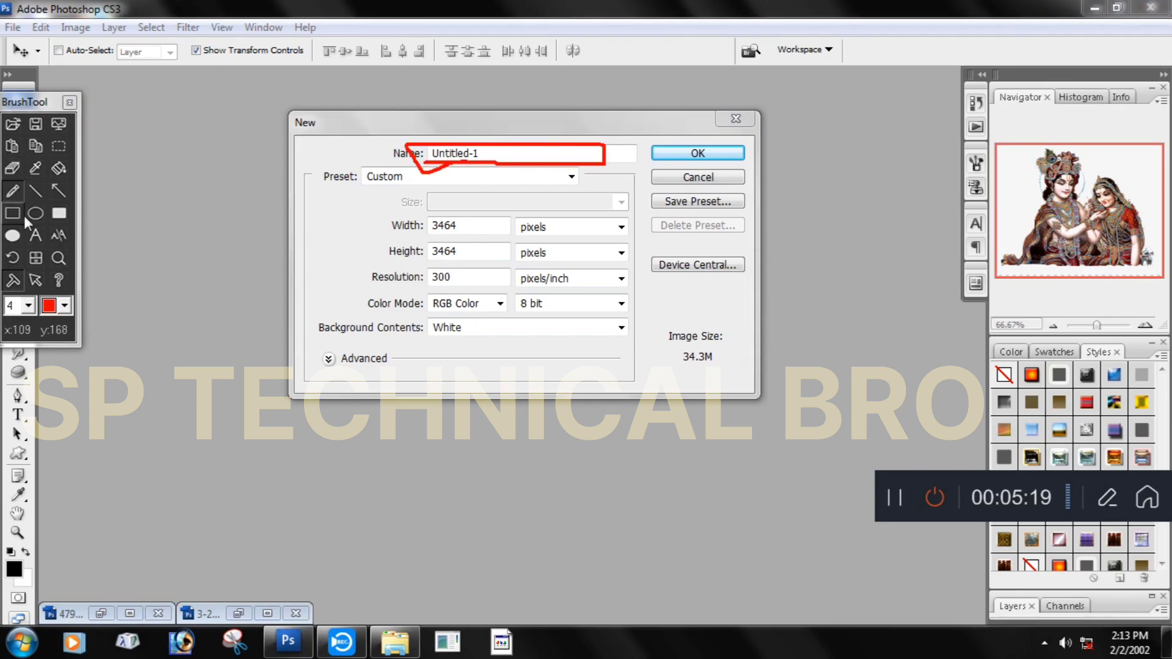
click(13, 258)
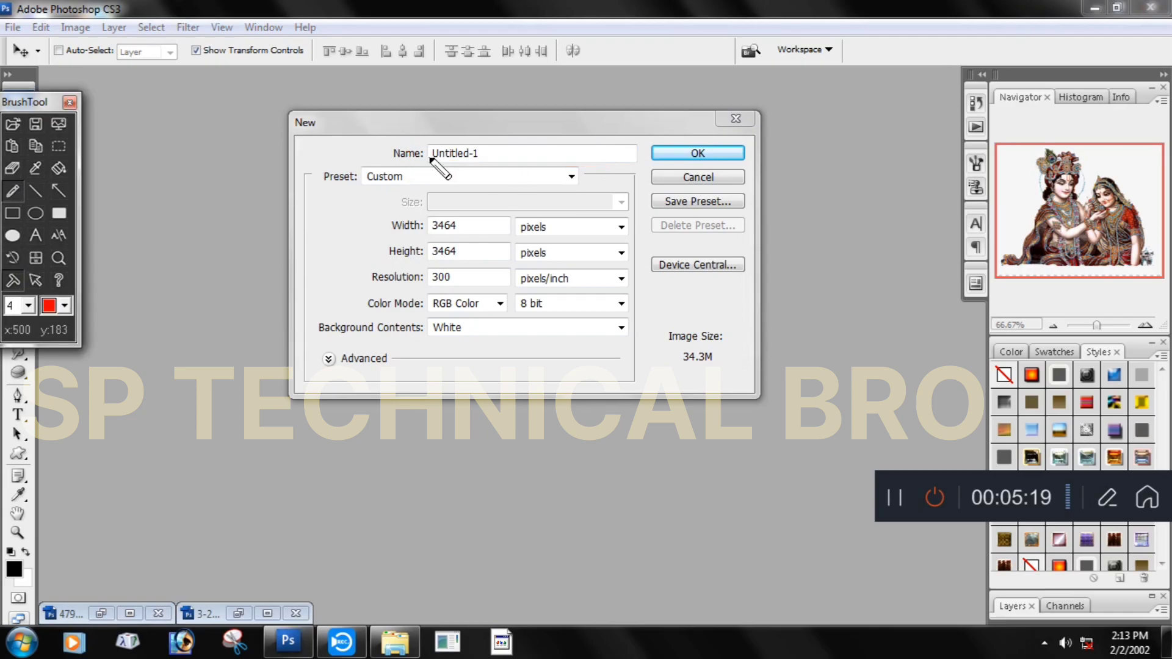
drag(429, 157, 487, 161)
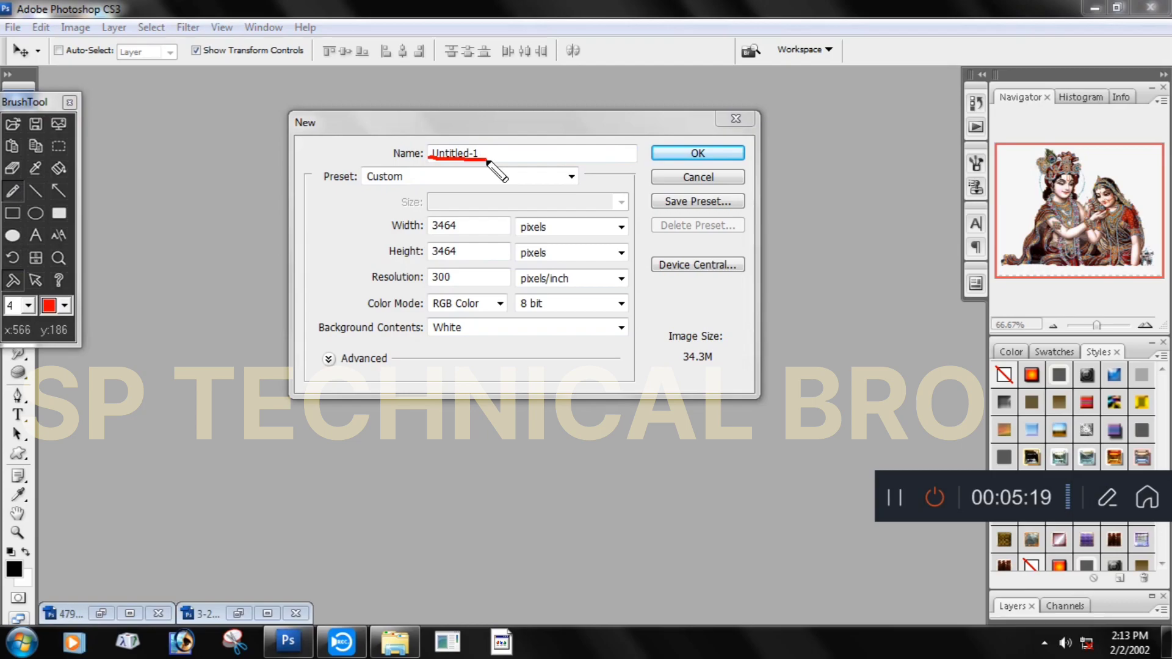
drag(482, 161, 394, 154)
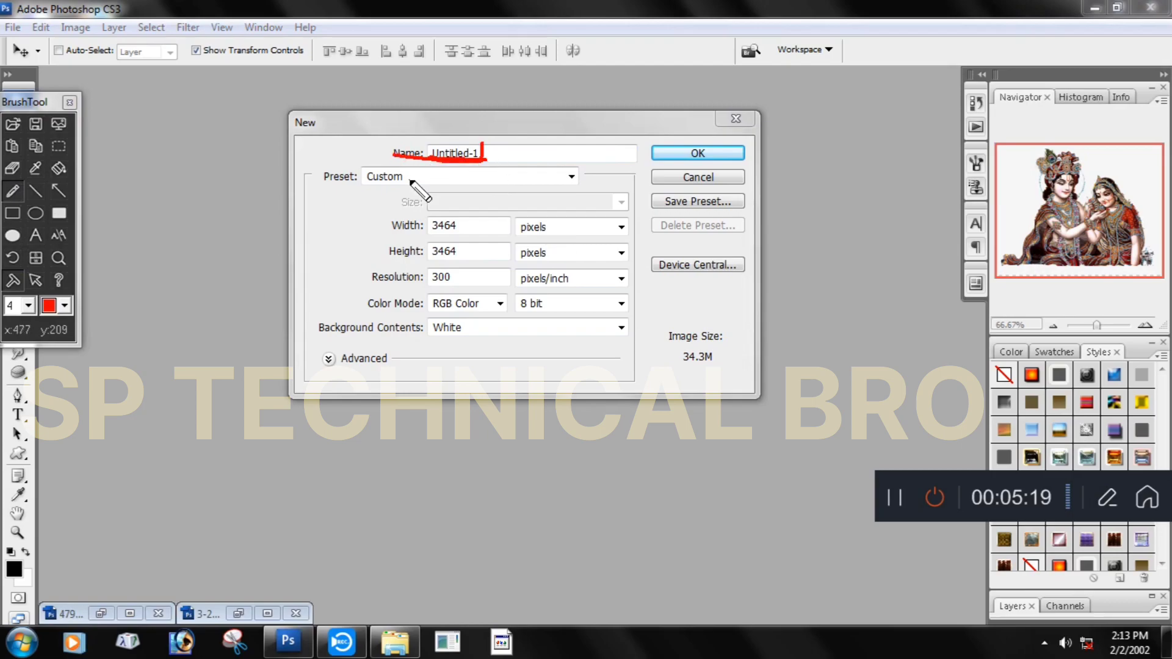
mouse_move(340, 189)
mouse_down()
mouse_move(464, 204)
mouse_move(574, 191)
mouse_move(482, 160)
mouse_move(347, 168)
mouse_move(345, 189)
mouse_up()
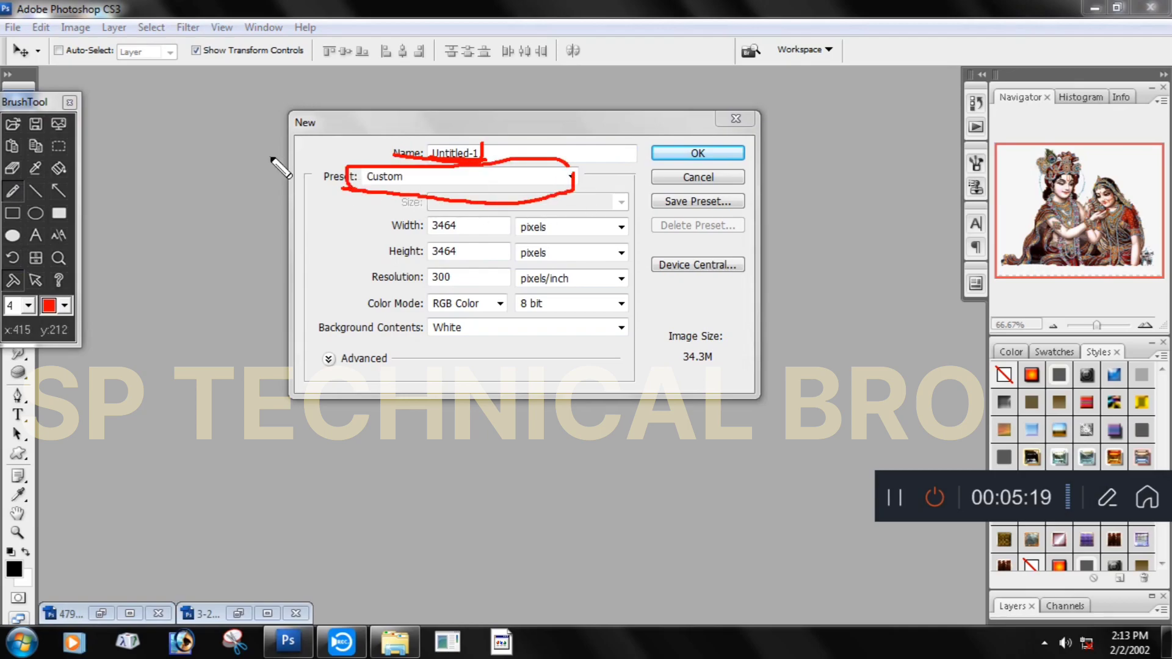
click(12, 257)
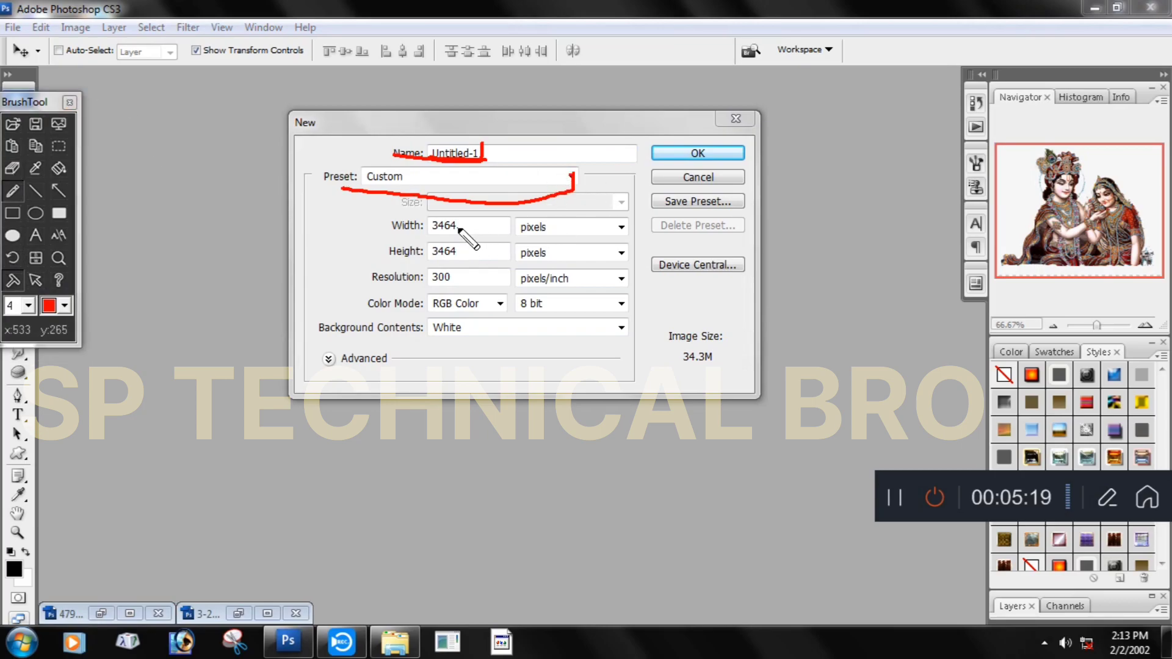
Step: Annotate the size, units, resolution, color mode, bit depth and background settings in red, and close the annotation tool
drag(427, 237, 500, 234)
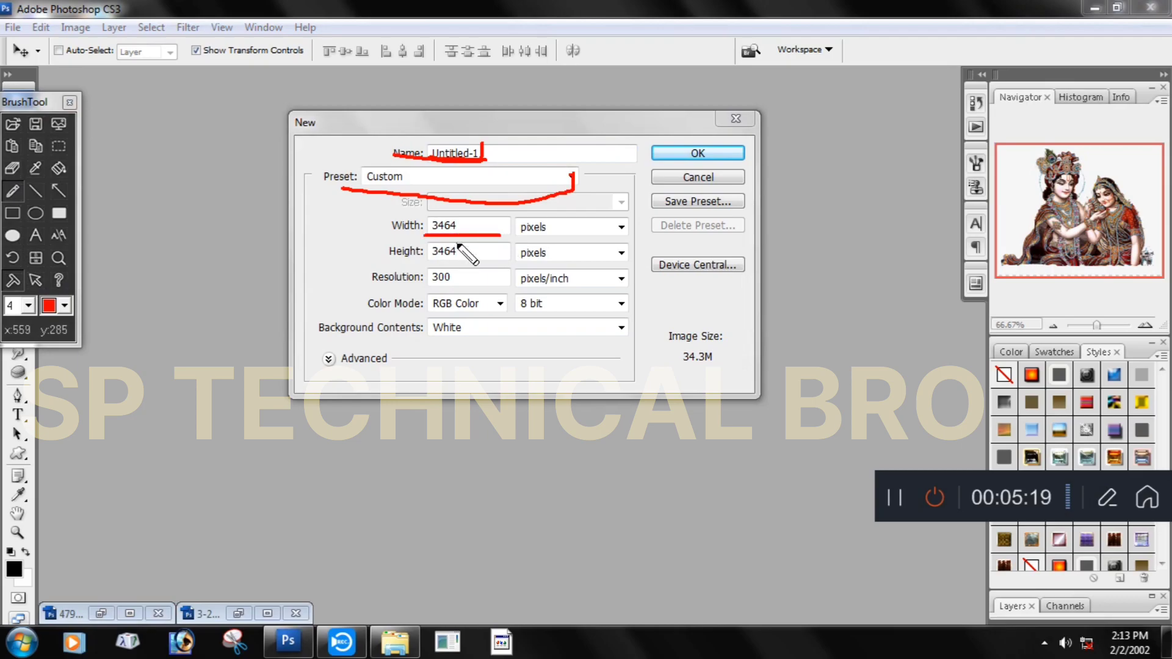
drag(430, 255, 494, 260)
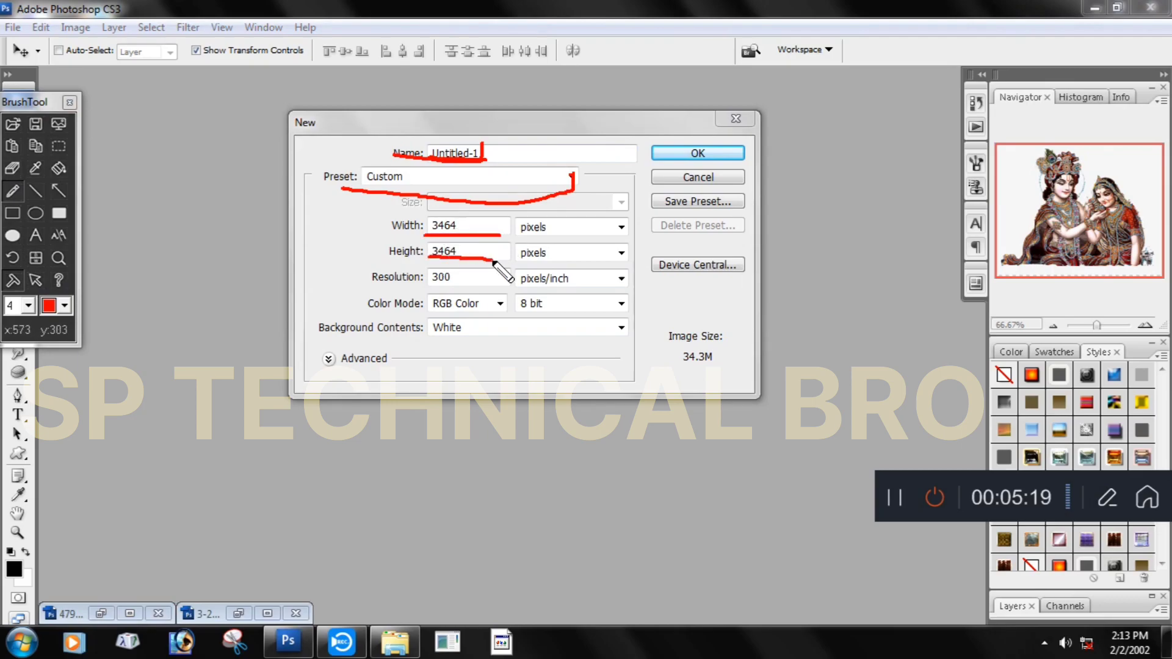
mouse_move(518, 215)
mouse_down()
mouse_move(519, 265)
mouse_move(641, 261)
mouse_up()
mouse_move(519, 214)
mouse_down()
mouse_move(636, 216)
mouse_move(639, 266)
mouse_up()
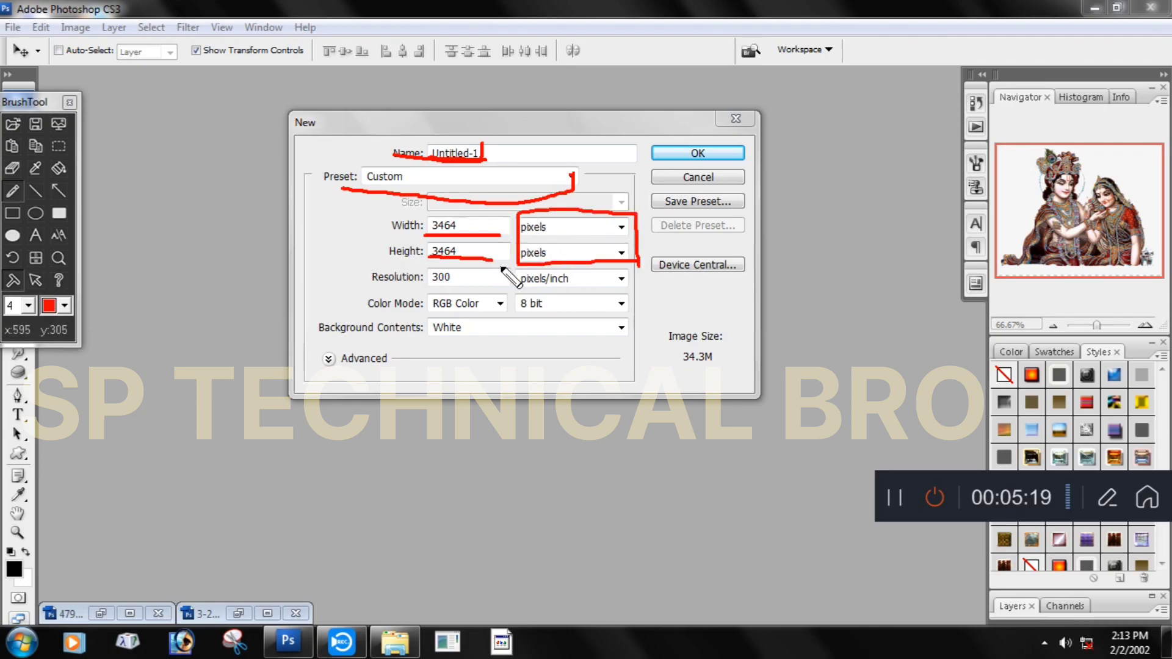
mouse_move(464, 270)
mouse_down()
mouse_move(465, 289)
mouse_move(410, 288)
mouse_move(469, 271)
mouse_move(626, 282)
mouse_up()
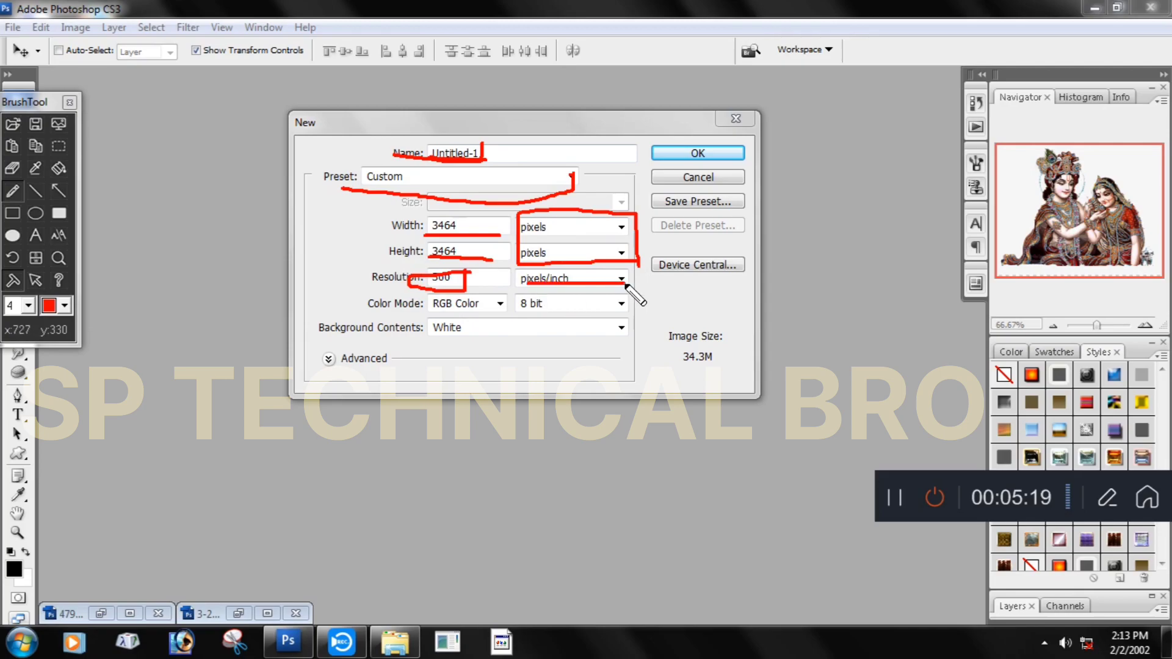
mouse_move(438, 313)
mouse_down()
mouse_move(620, 310)
mouse_move(620, 300)
mouse_move(504, 292)
mouse_move(510, 312)
mouse_move(529, 311)
mouse_move(522, 299)
mouse_move(520, 317)
mouse_move(634, 314)
mouse_up()
mouse_move(522, 297)
mouse_down()
mouse_move(630, 291)
mouse_move(633, 313)
mouse_up()
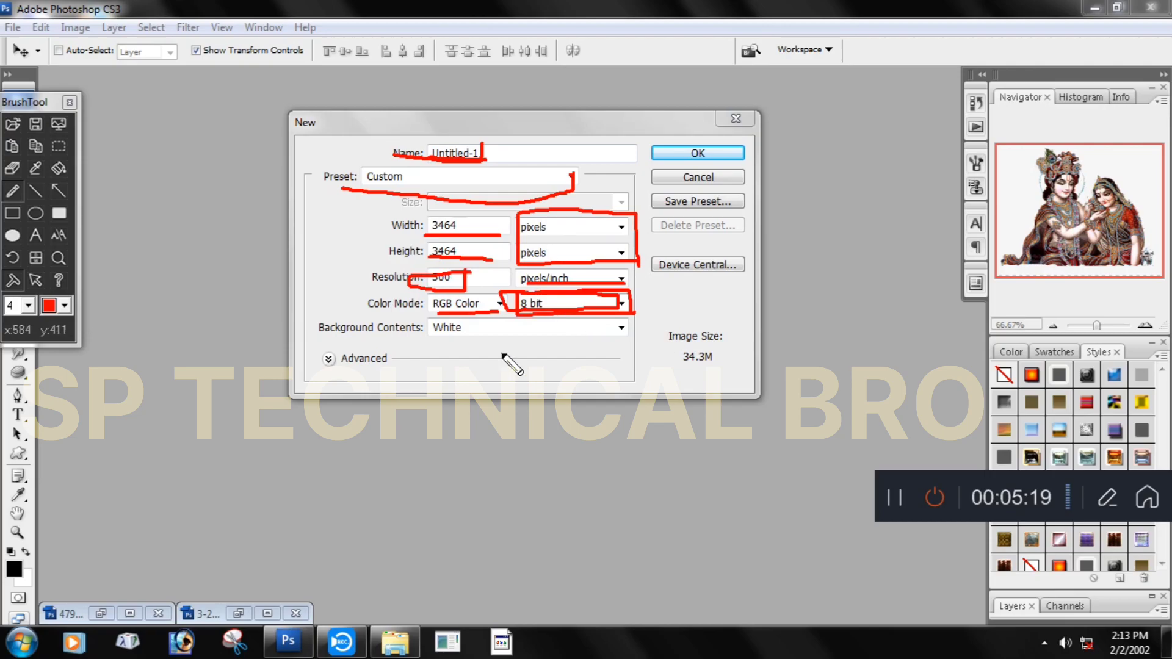
drag(415, 334, 643, 337)
mouse_move(409, 317)
mouse_down()
mouse_move(632, 319)
mouse_move(657, 339)
mouse_move(574, 345)
mouse_up()
click(72, 105)
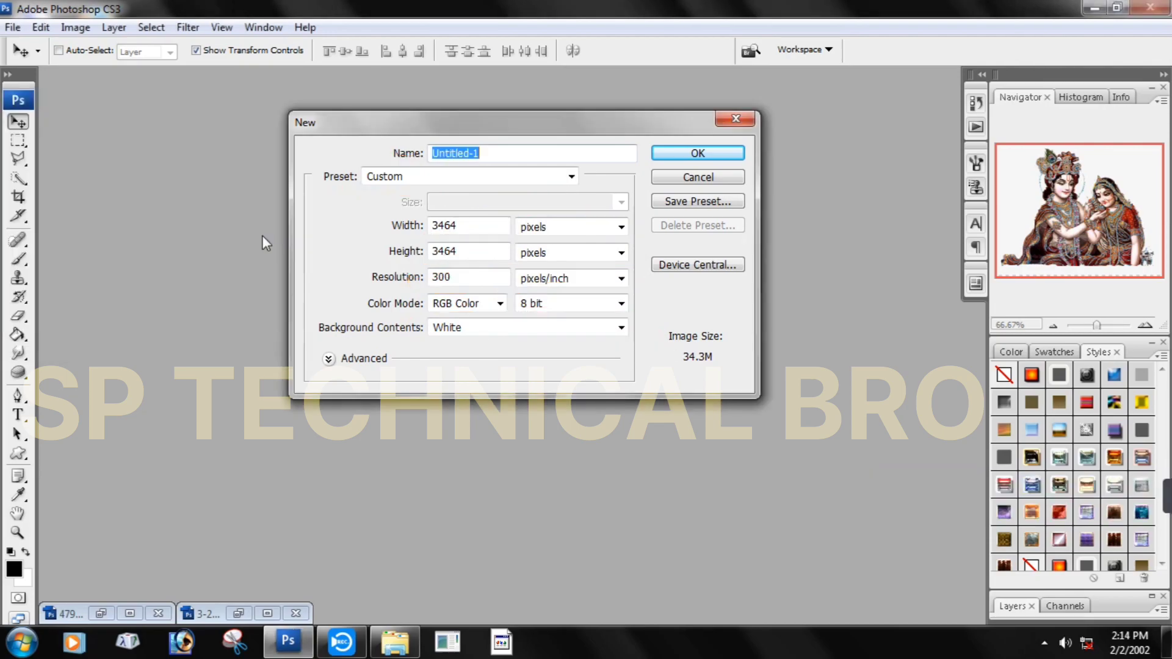
Step: Create a new blank document from the U.S. Paper preset after trying Default Photoshop Size, and reposition its window
click(547, 174)
click(452, 212)
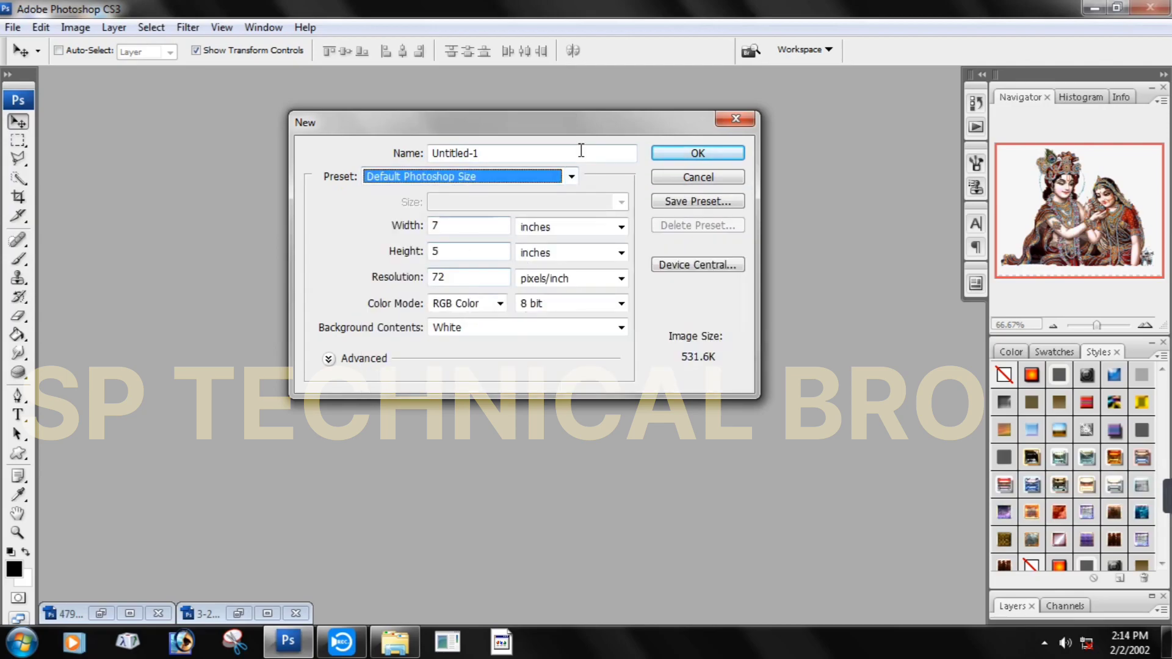
click(572, 176)
click(458, 233)
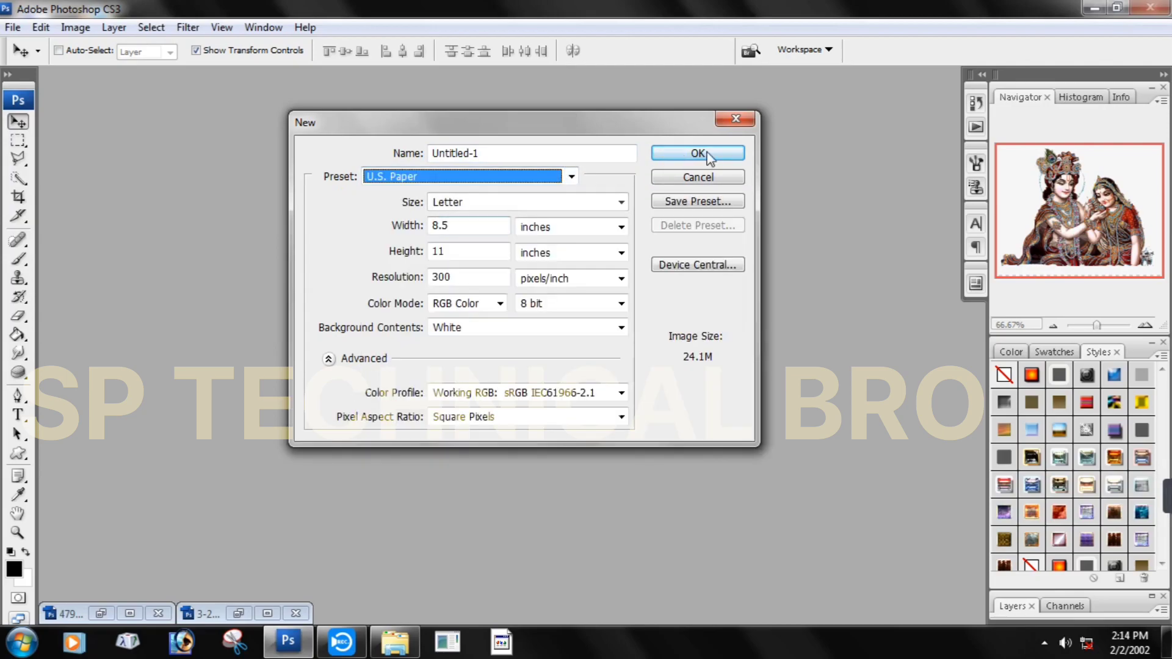
click(684, 154)
drag(337, 99, 486, 93)
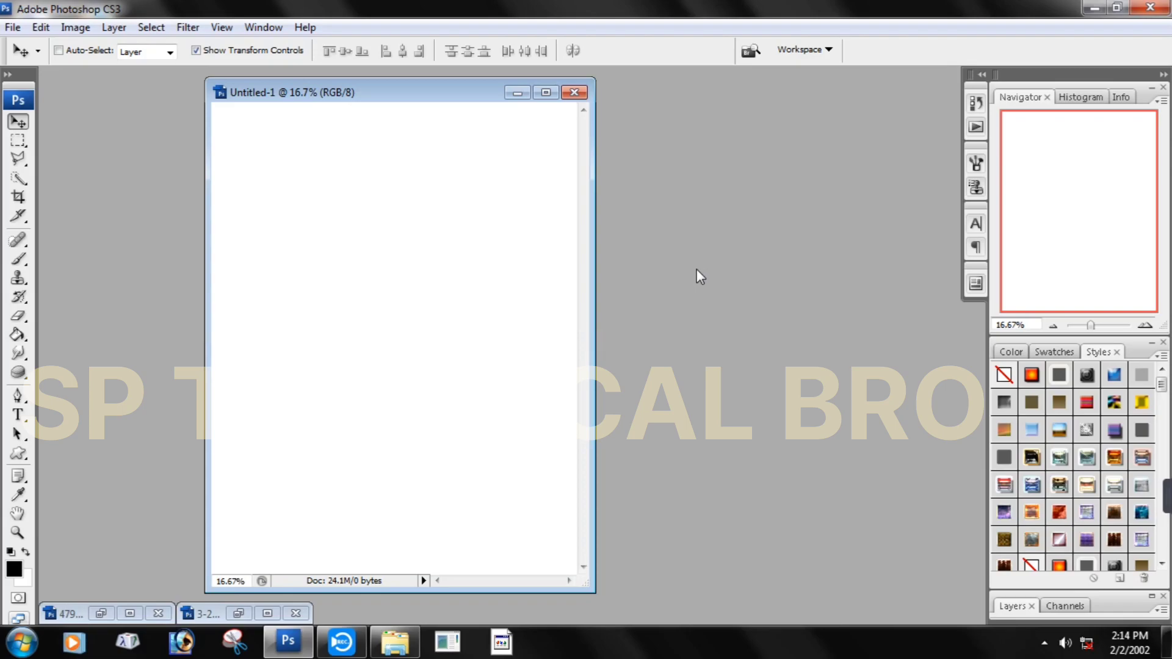
Step: Create a second blank document from the Photo preset after trying International Paper, and move its window around the workspace
key(ctrl+n)
click(574, 179)
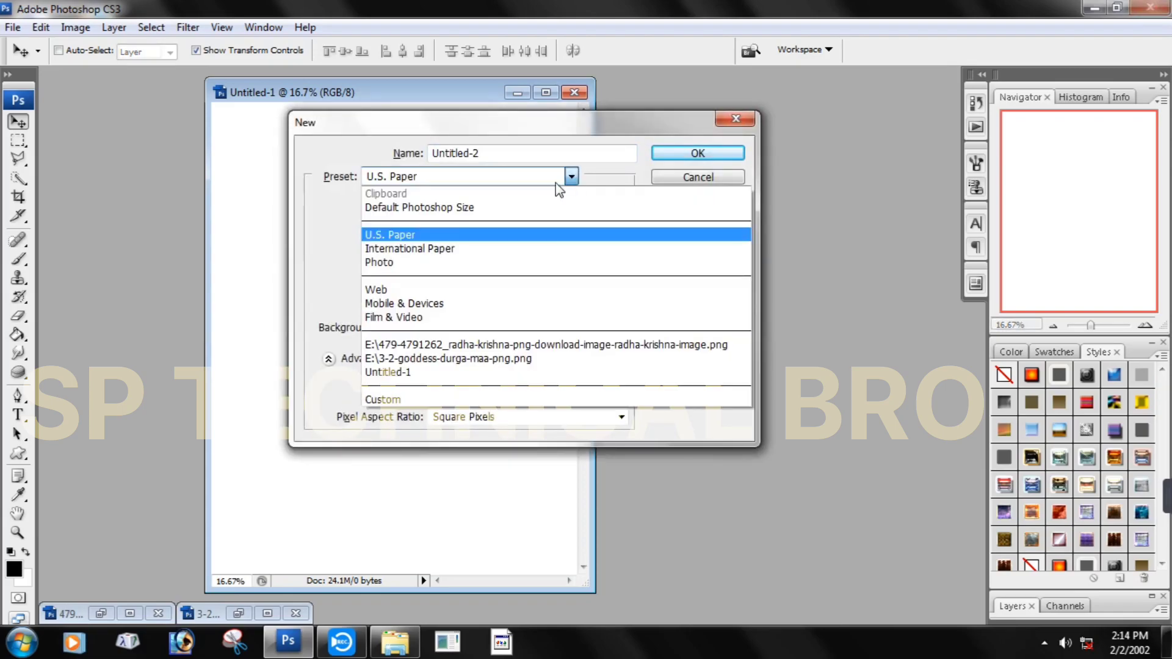
click(570, 251)
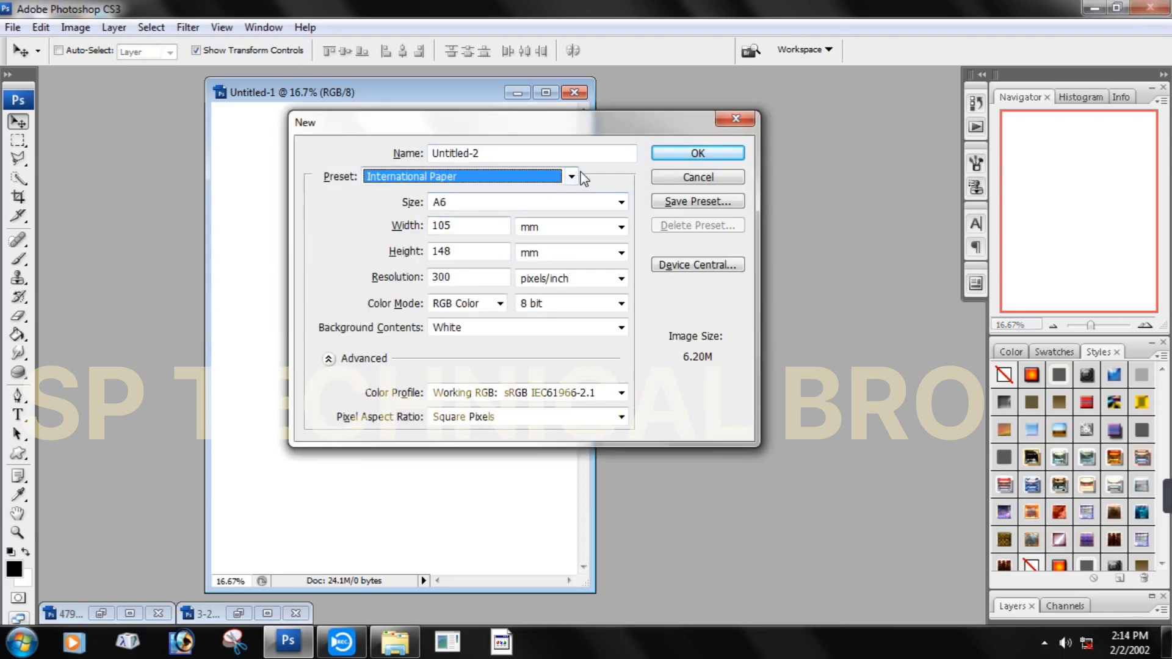
click(572, 177)
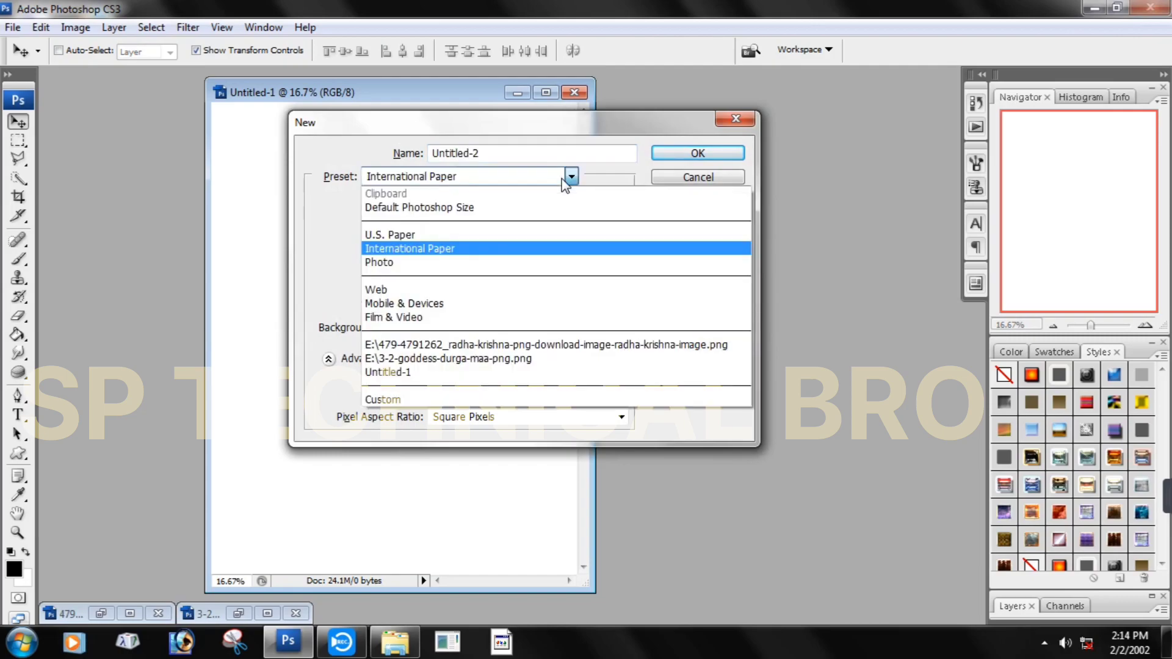
click(406, 262)
click(698, 152)
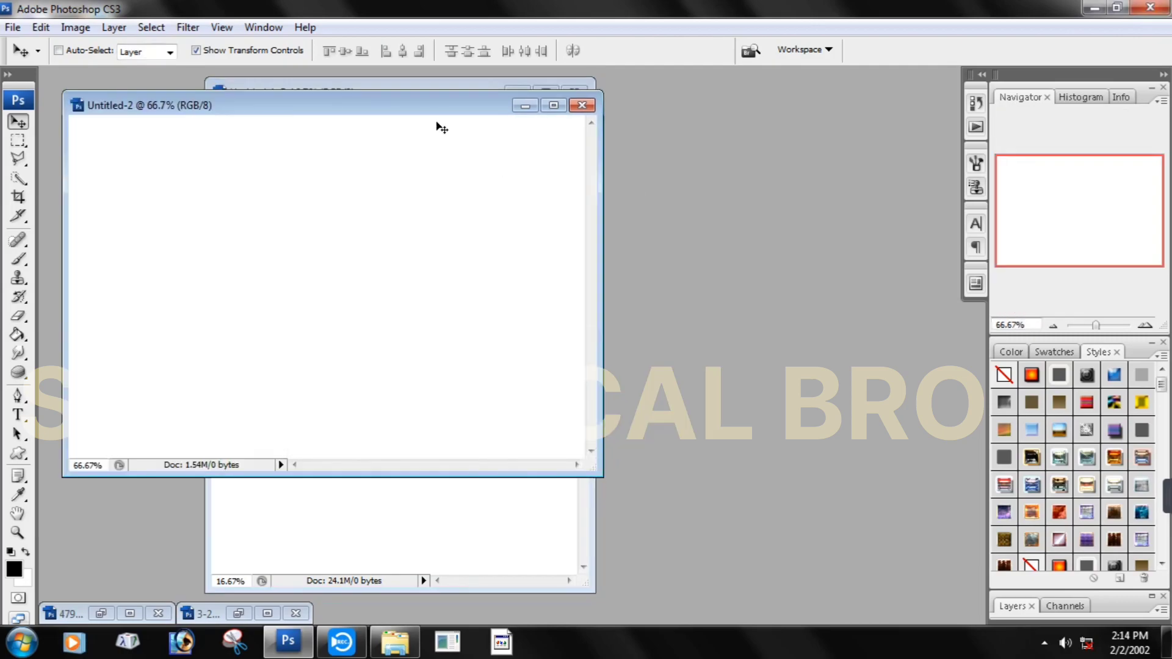
drag(425, 115, 614, 181)
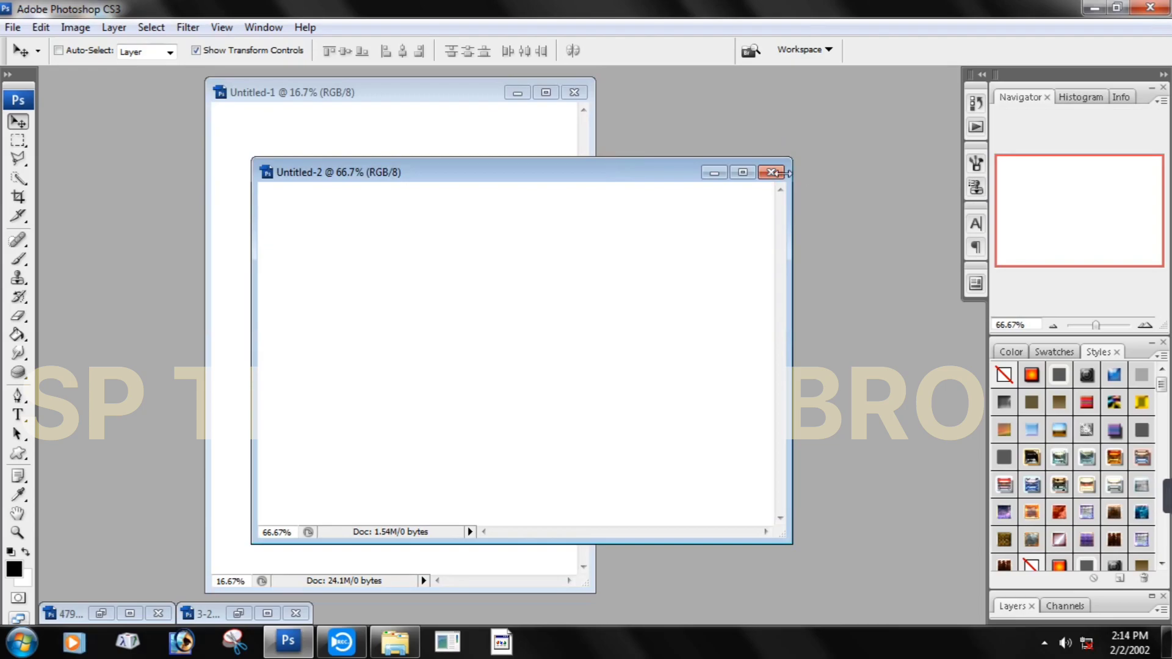
drag(675, 176, 527, 98)
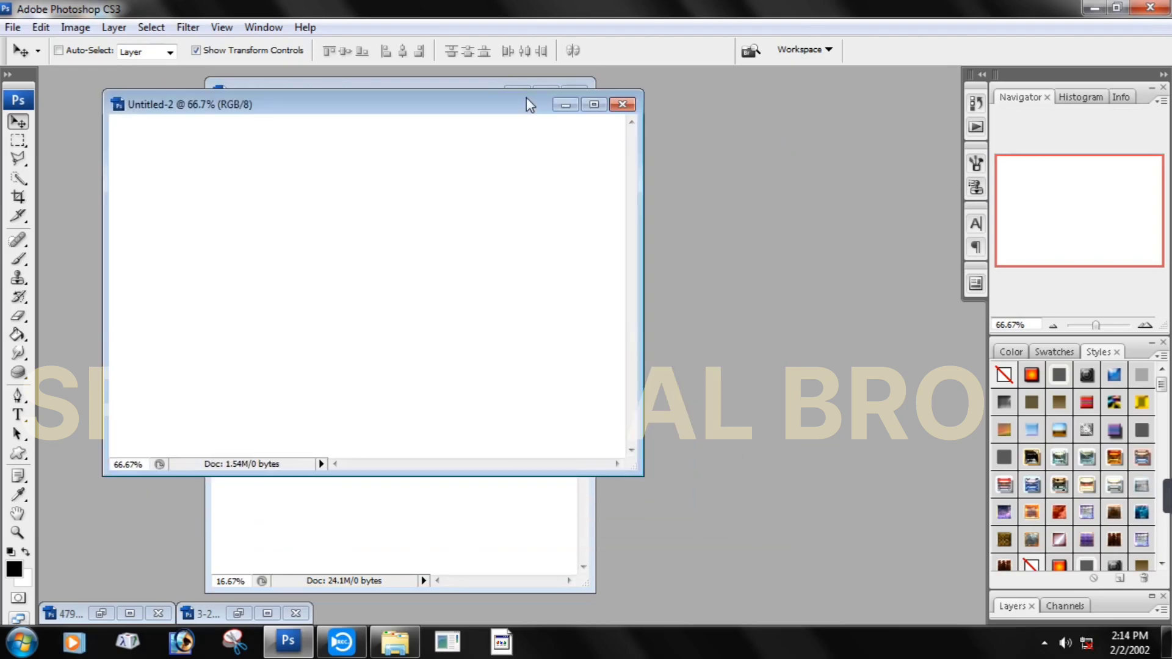
Step: Close both blank untitled documents, leaving the two minimized images open
click(622, 105)
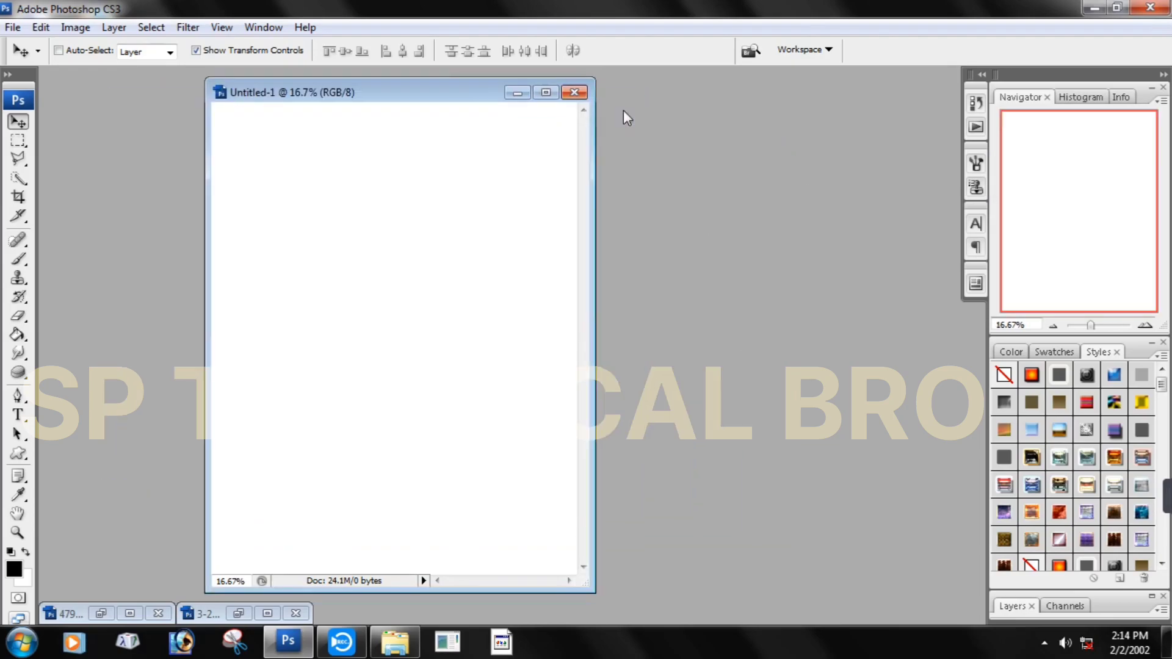
click(574, 93)
Step: Start a new document with the Custom preset and set its size to 1280 by 720 pixels
key(ctrl+n)
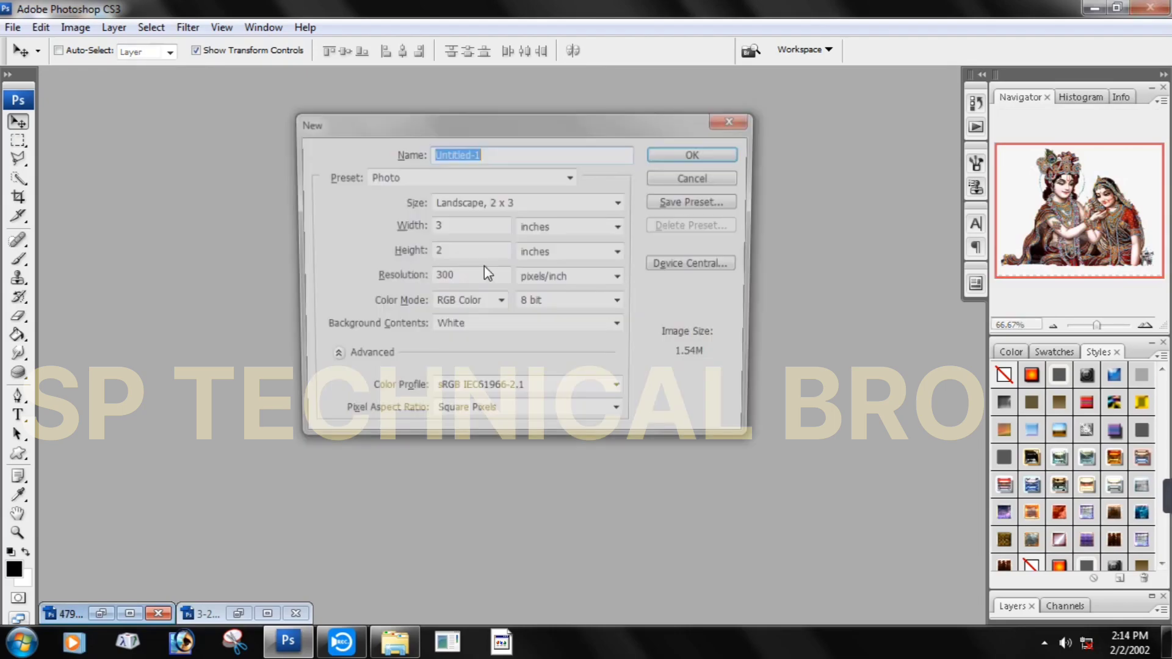
click(540, 177)
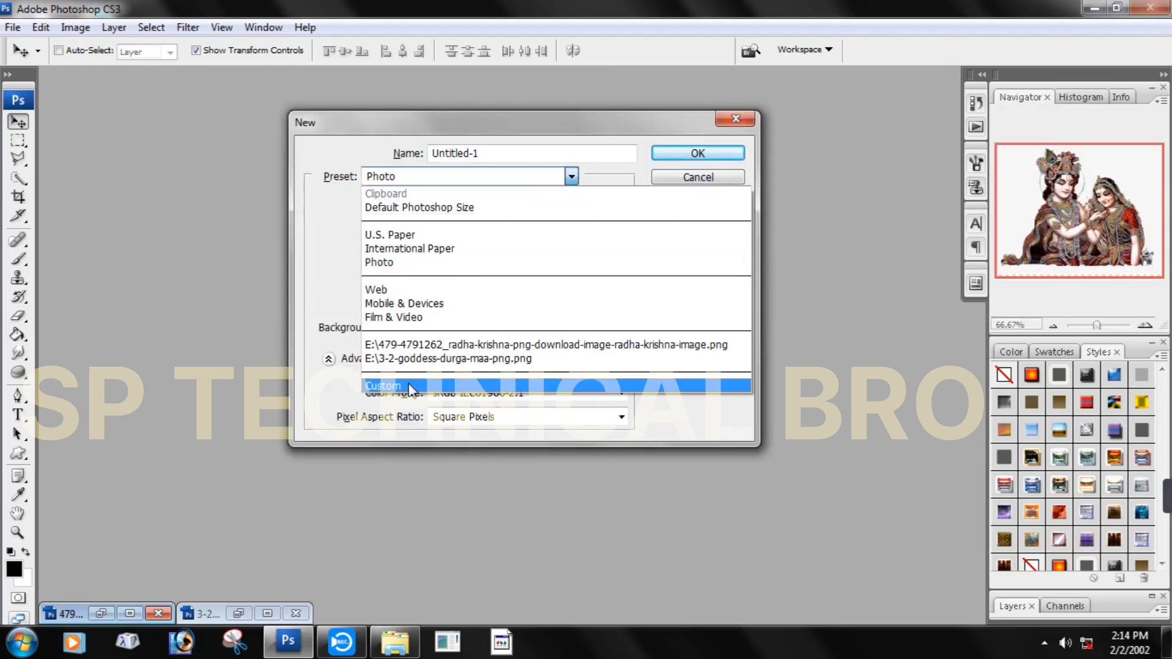
click(409, 390)
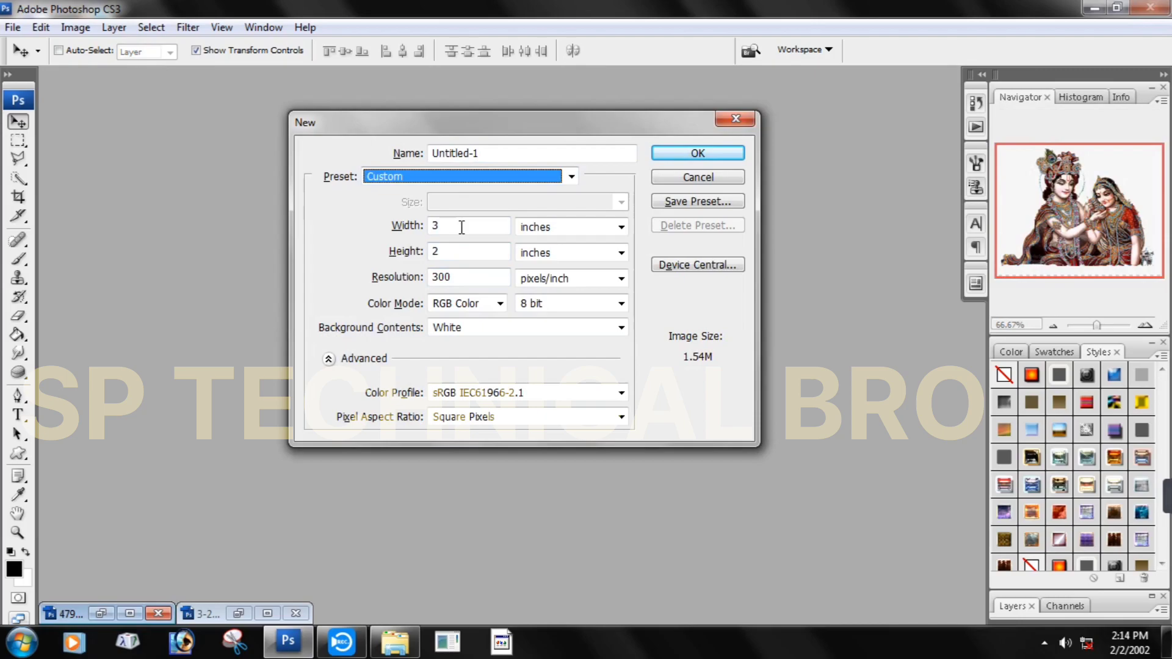
click(621, 228)
click(571, 241)
click(596, 257)
click(553, 264)
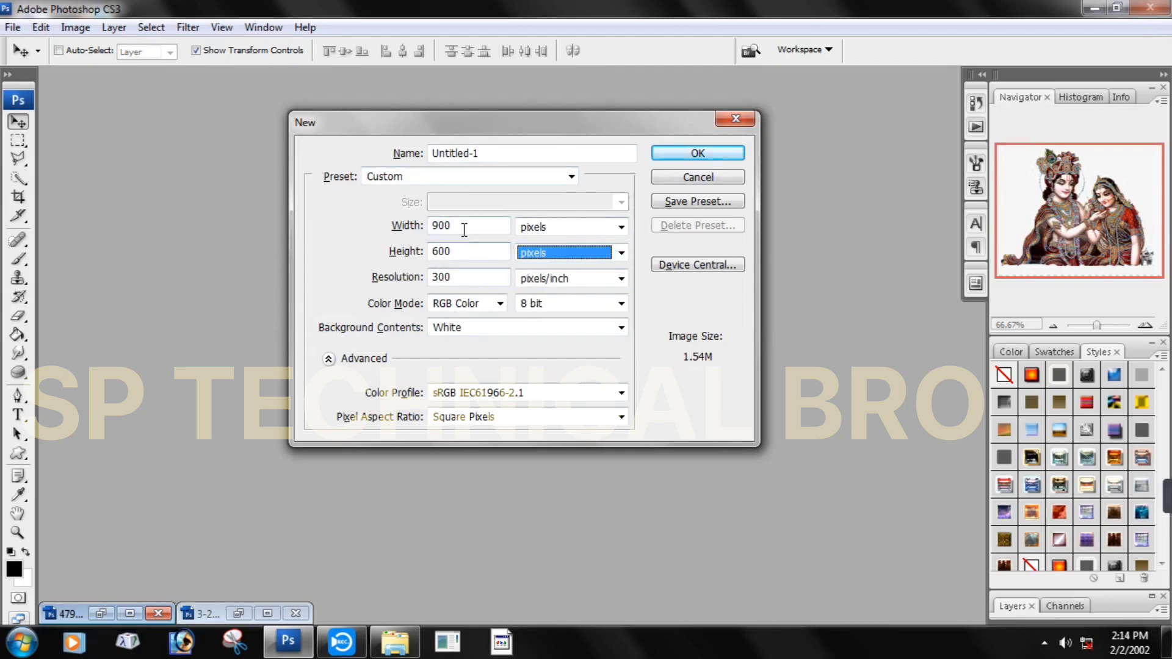
drag(464, 232, 427, 230)
text(12)
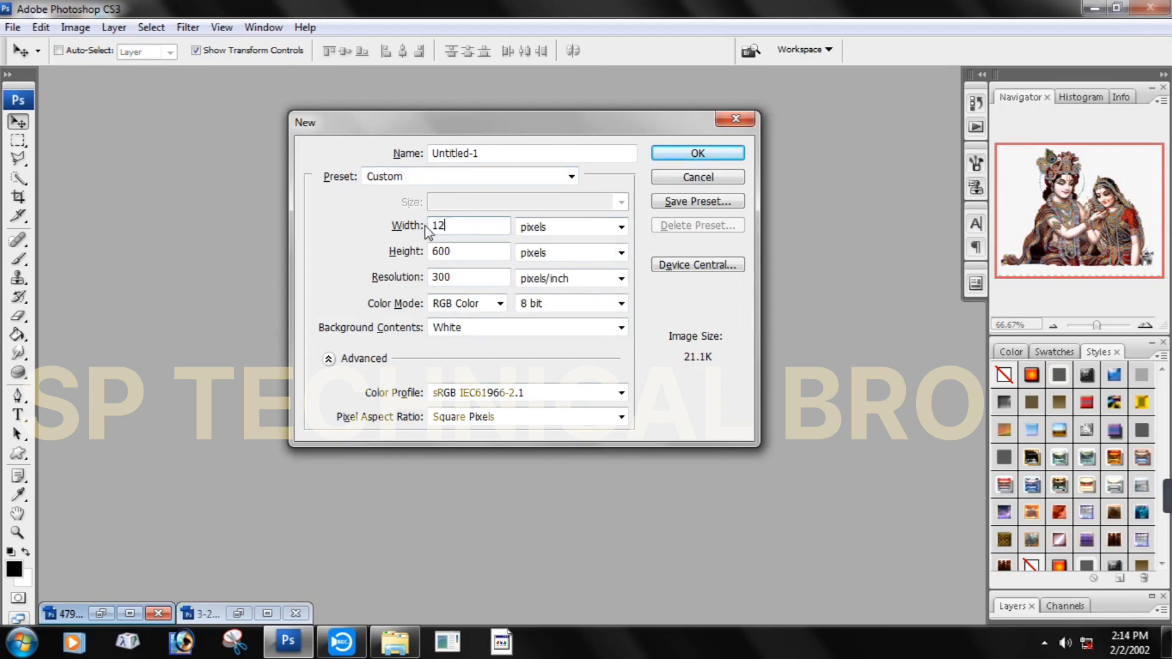
text(80)
double_click(466, 253)
text(720)
Step: Choose 8 bit color depth and Transparent background contents for the new document
click(621, 303)
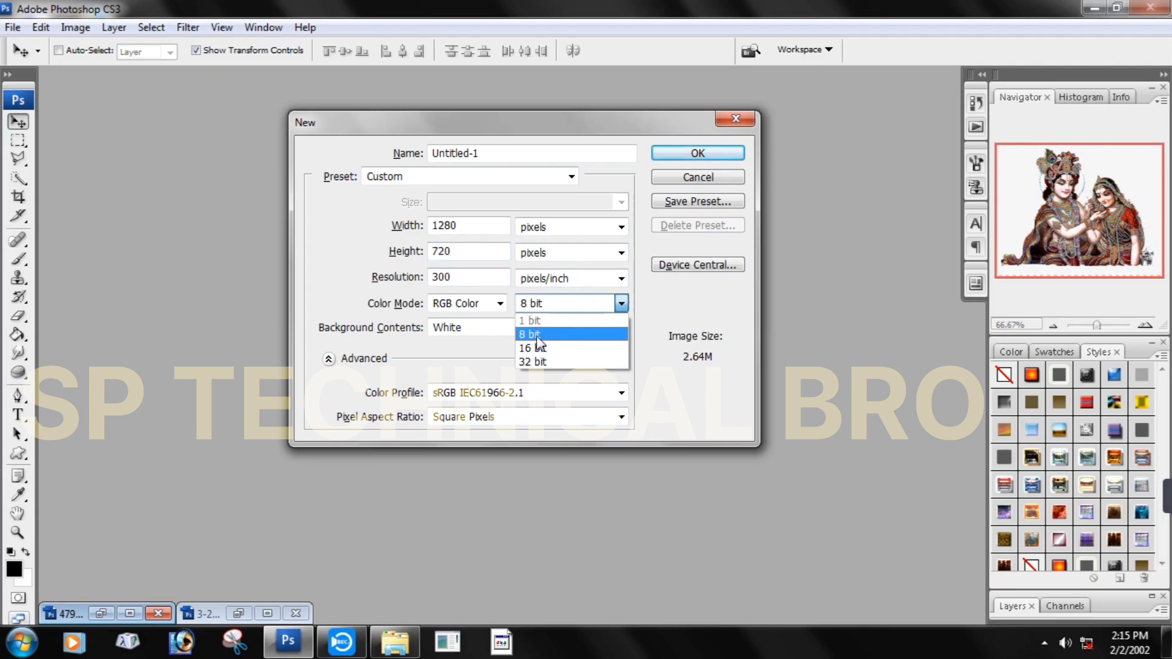
click(470, 344)
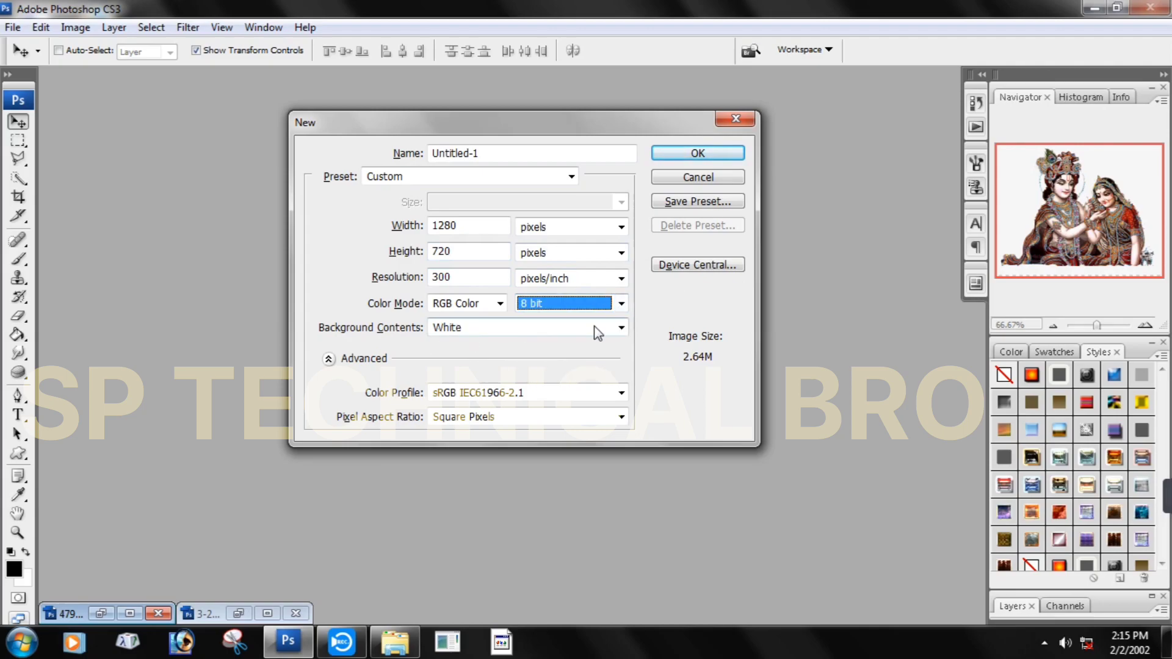
click(619, 329)
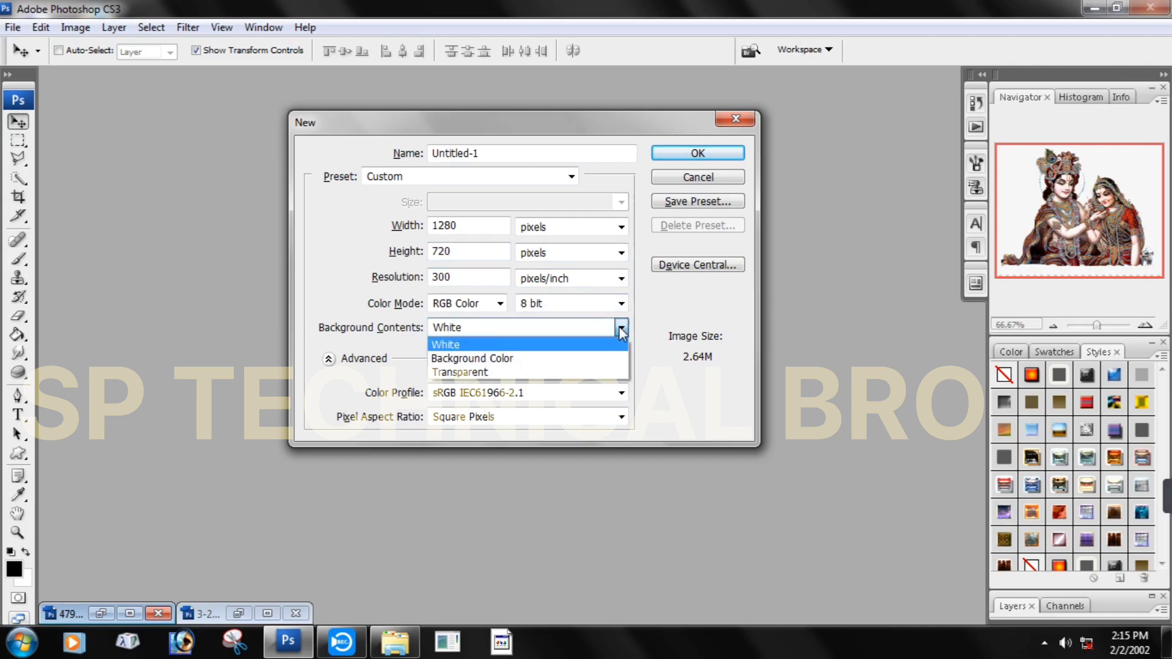
click(478, 378)
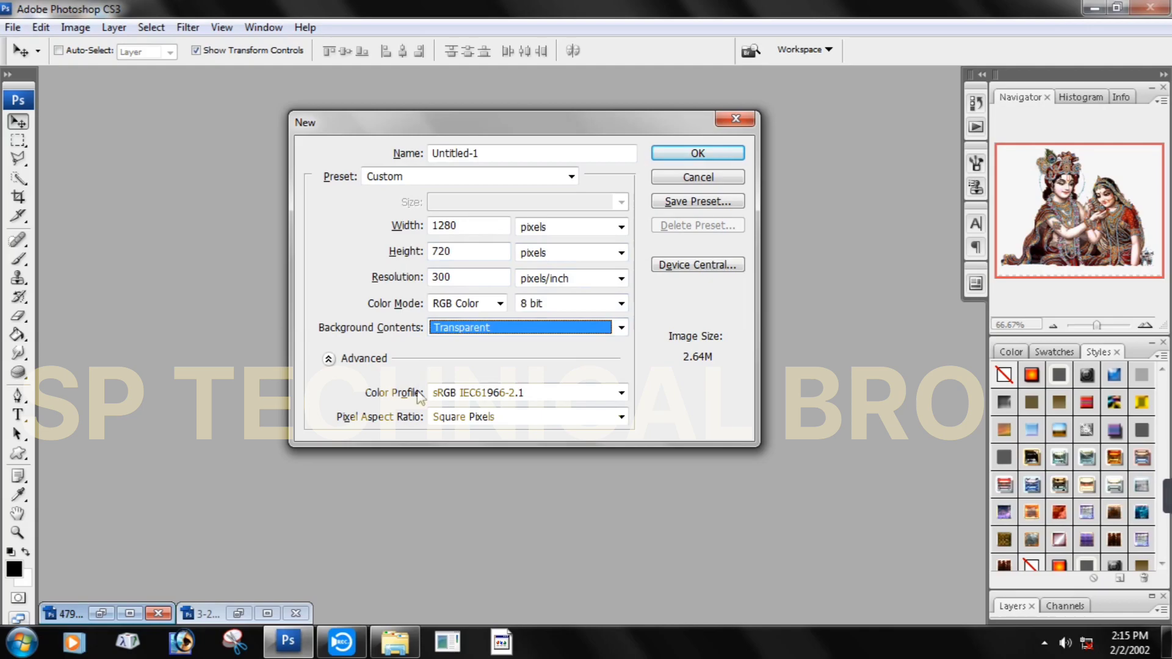
Step: Create the document with the HDV 1080/DVCPRO HD 720 (1.33) pixel aspect ratio, and close it again
click(621, 416)
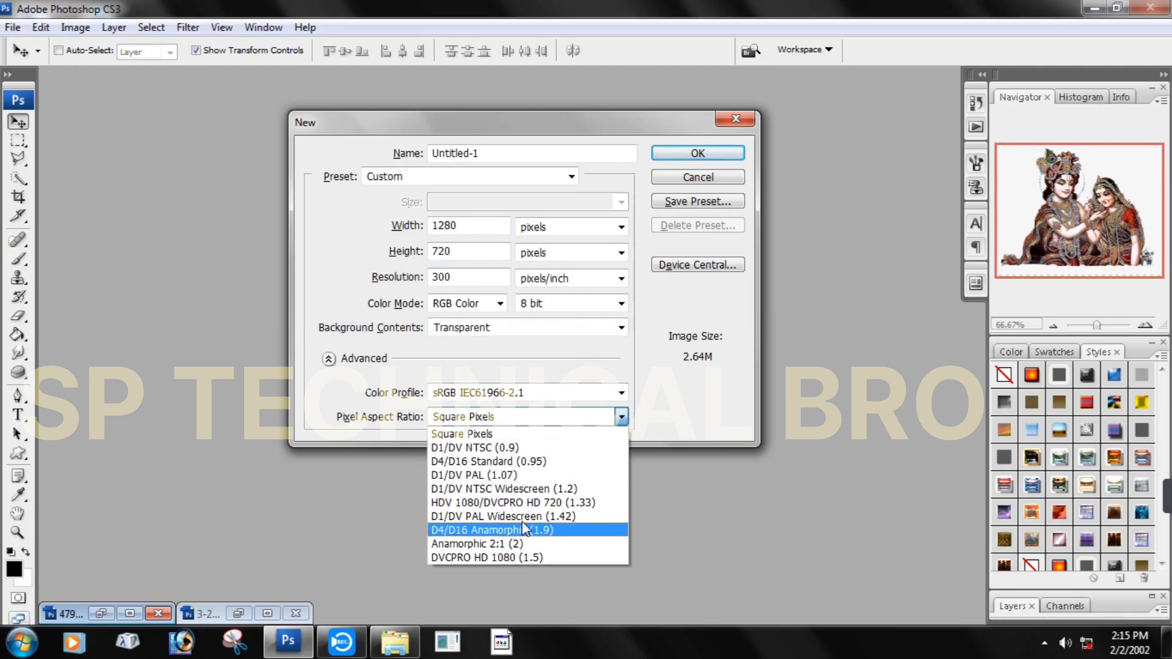
click(291, 489)
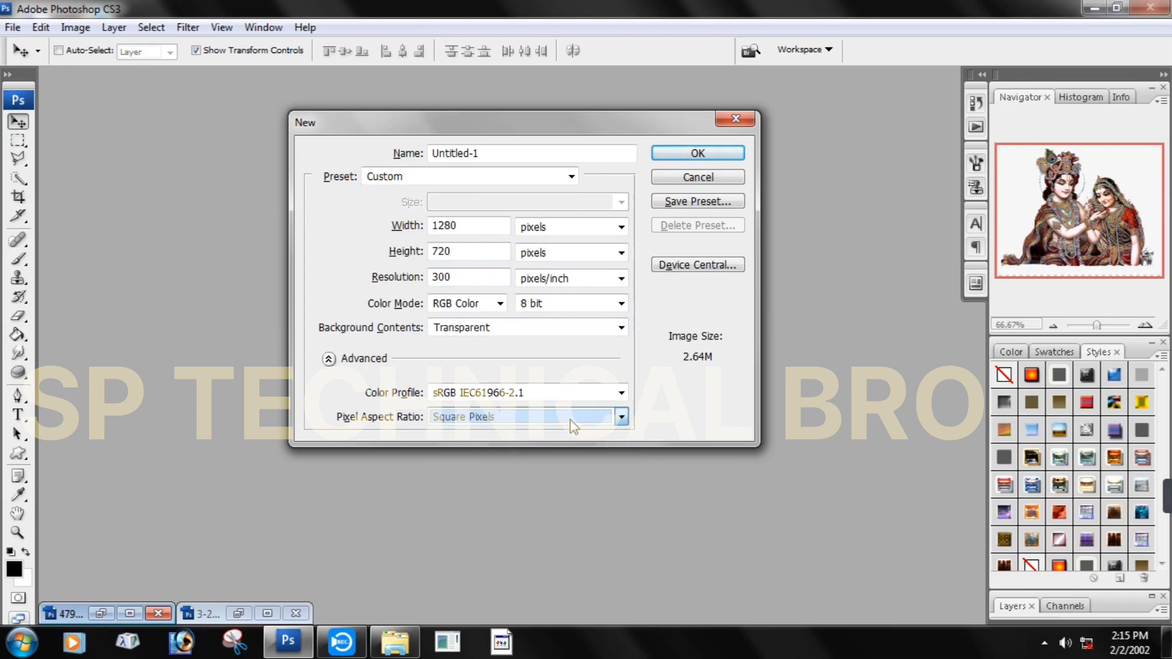
click(621, 416)
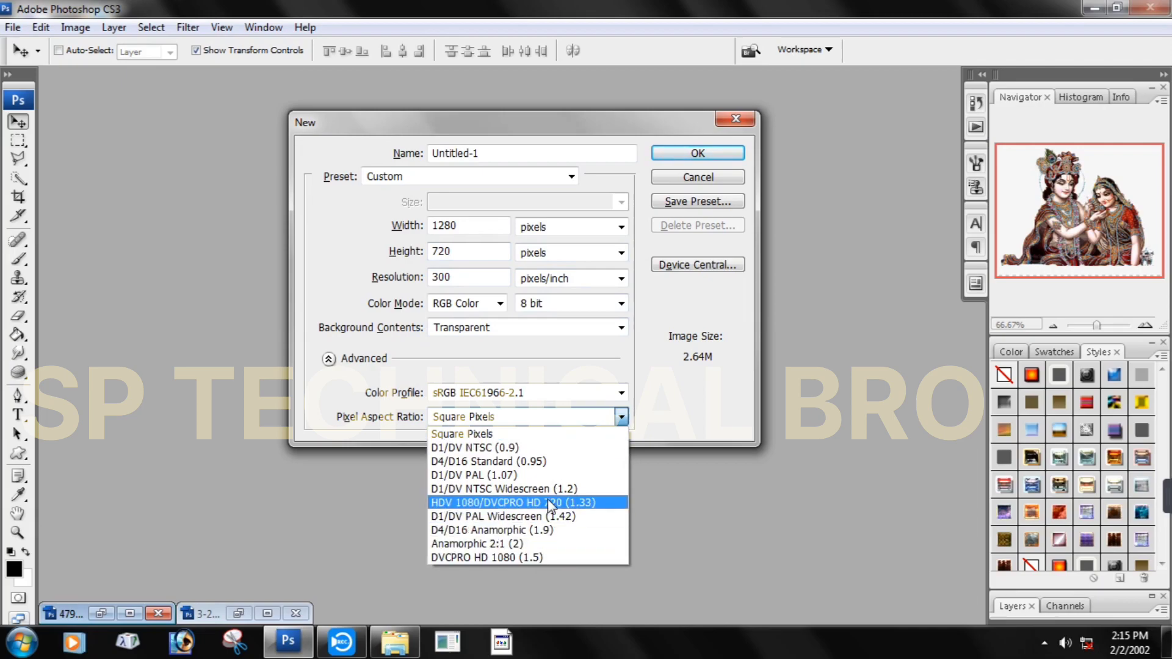
click(577, 502)
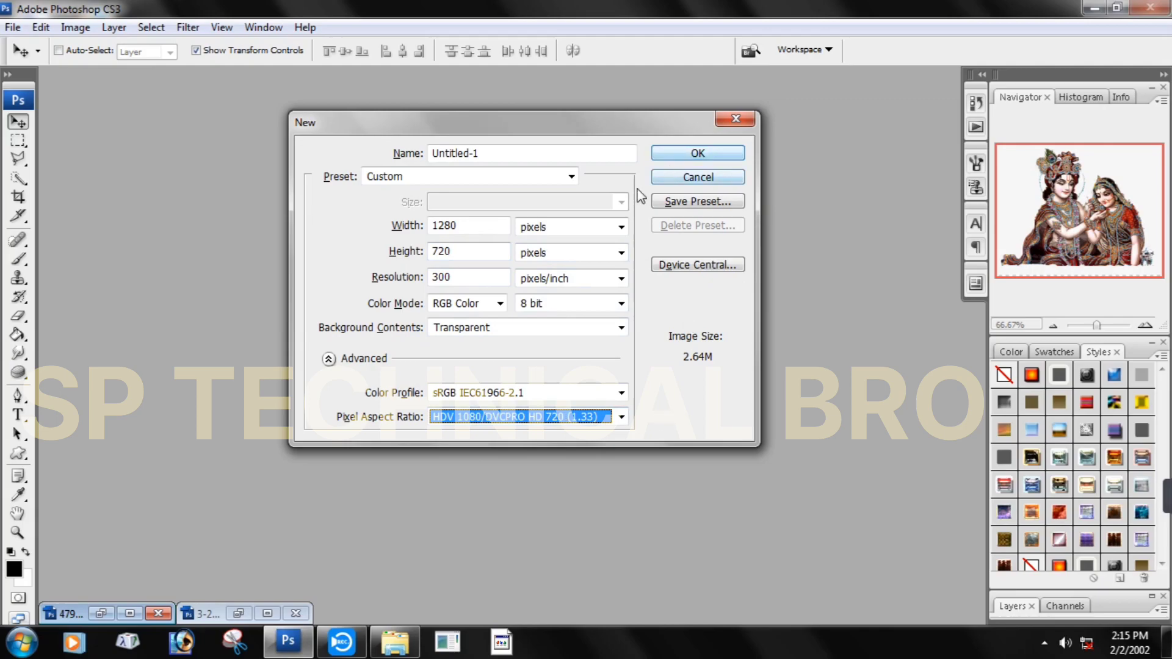
click(699, 155)
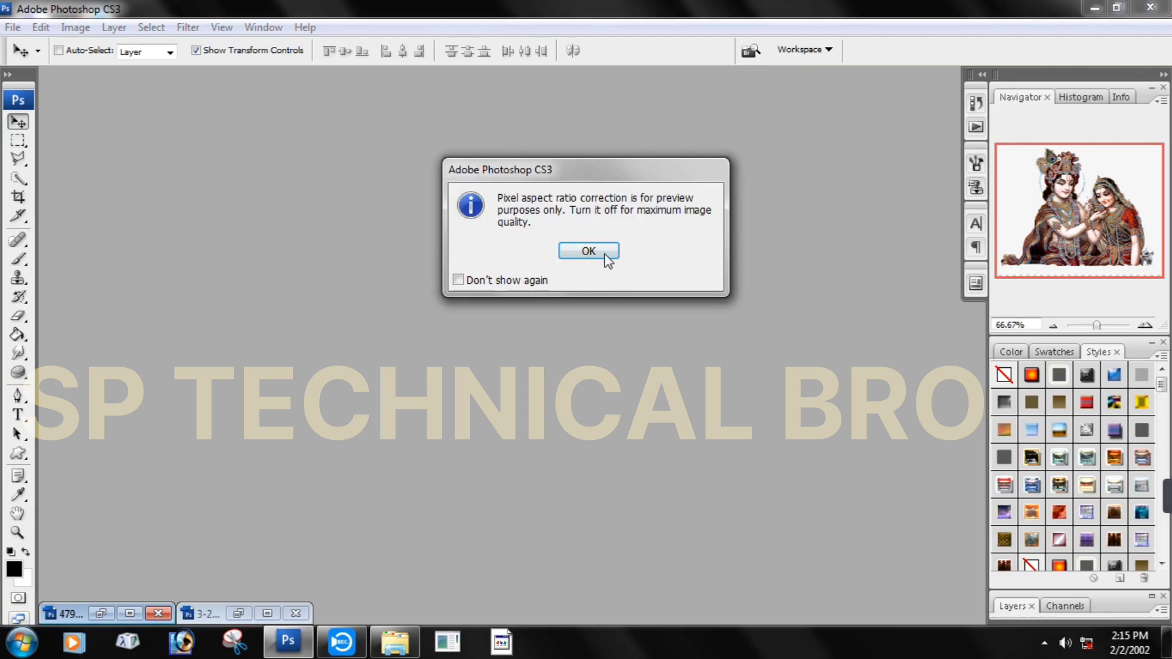
click(602, 252)
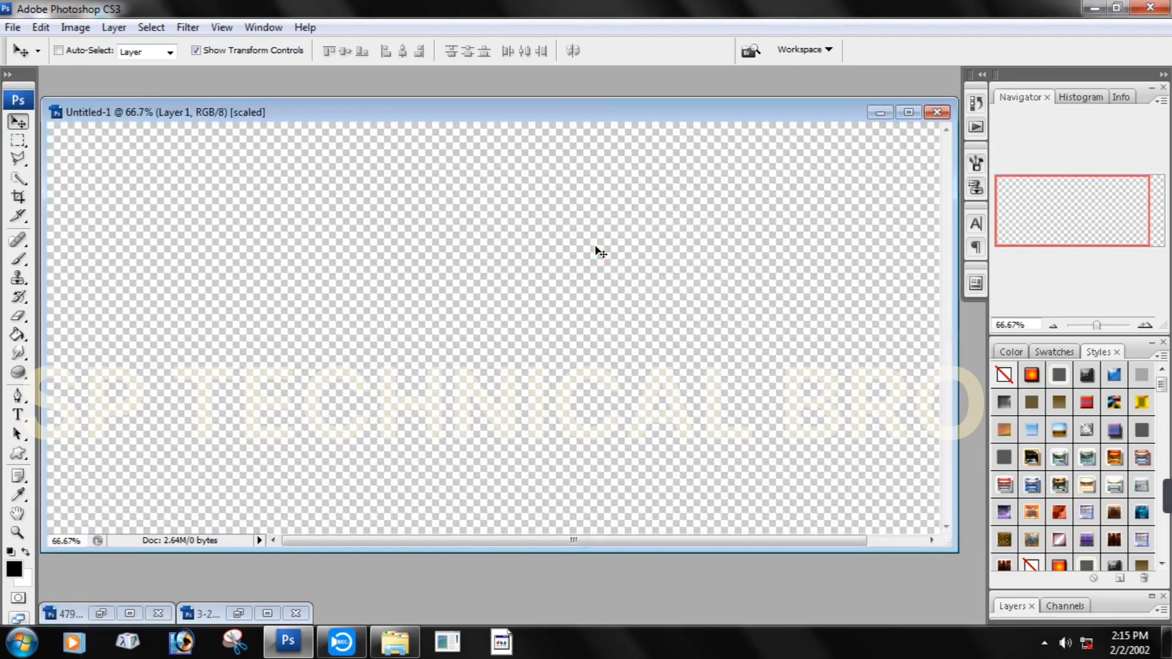
click(937, 113)
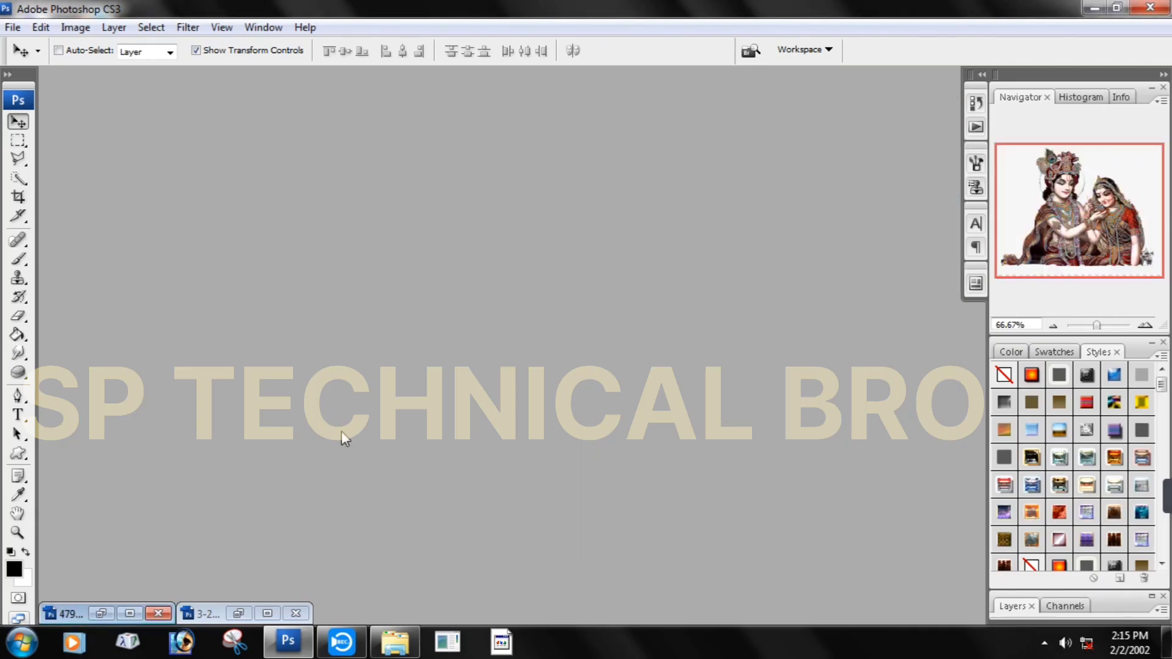
Step: Create a new transparent 1280 by 720 pixel document with the pixel aspect ratio set to Square Pixels
key(ctrl+n)
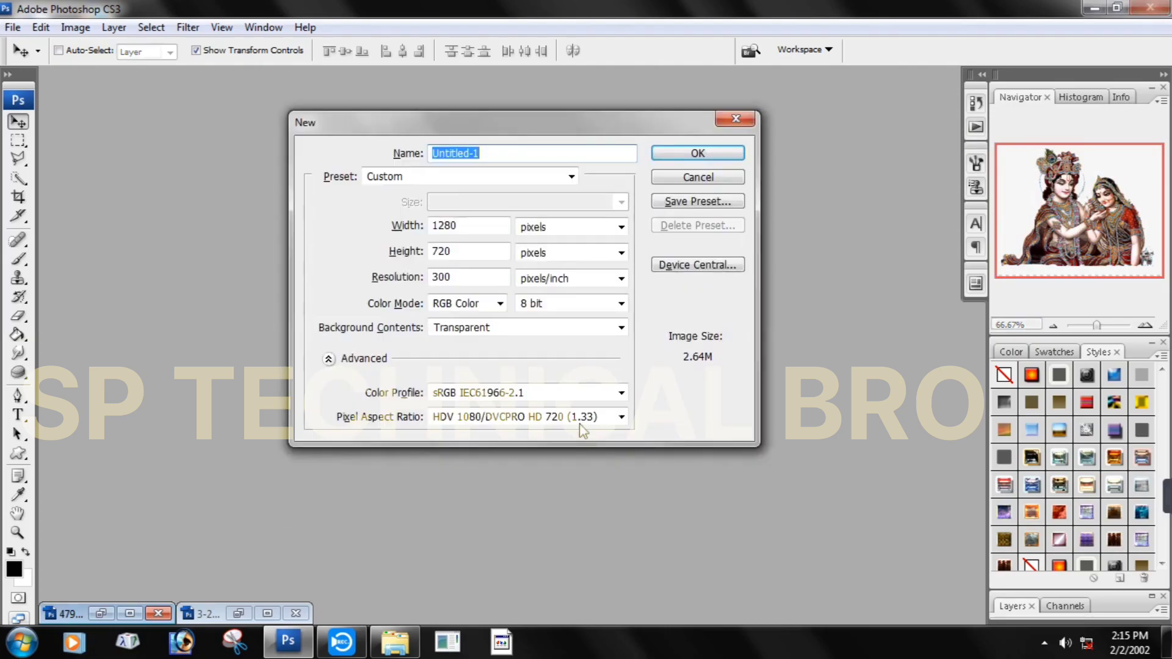
click(621, 416)
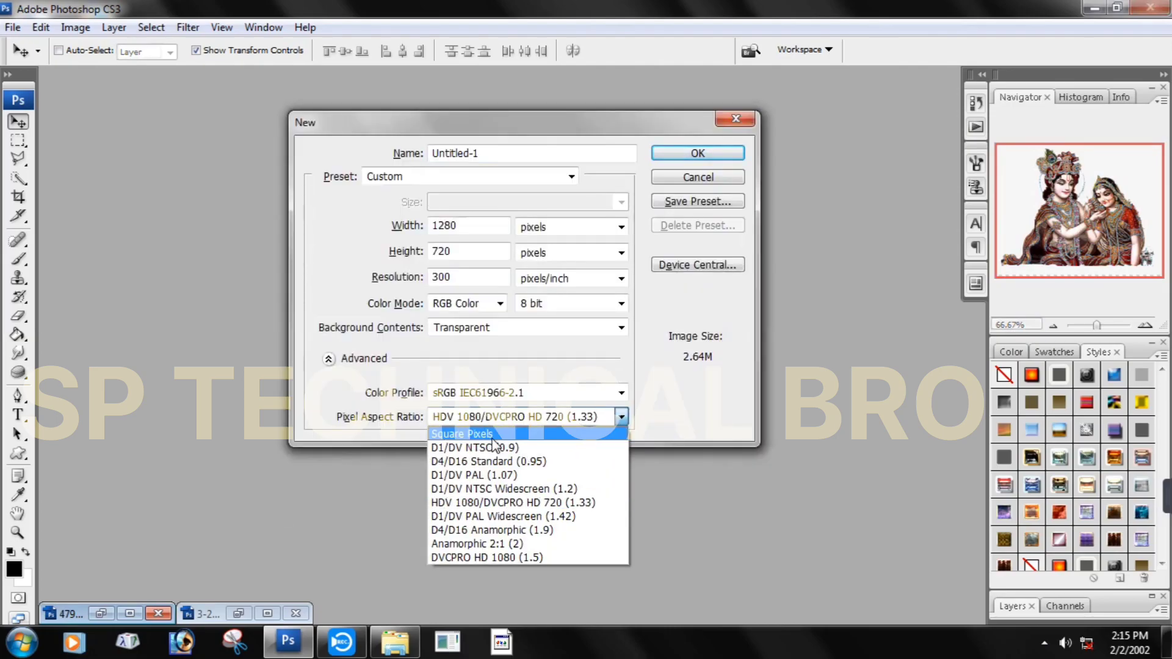
click(493, 435)
click(721, 153)
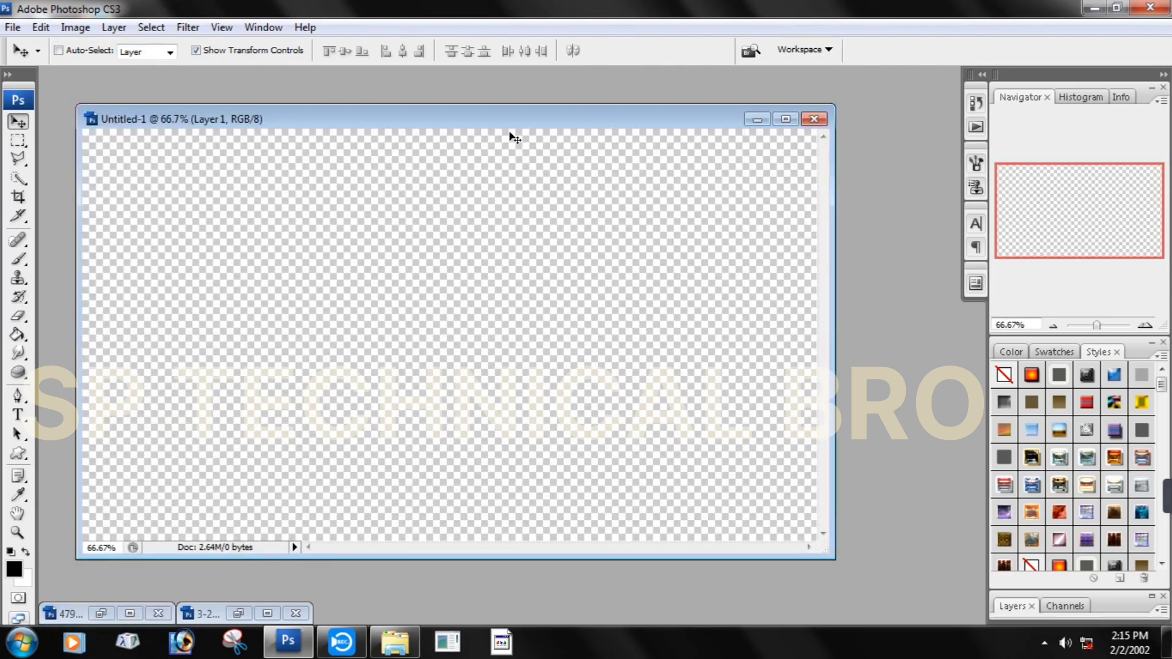
Step: Shift the blank document's window slightly and maximize it, restoring it once in between
mouse_move(514, 126)
mouse_down()
mouse_move(568, 115)
mouse_move(516, 123)
mouse_up()
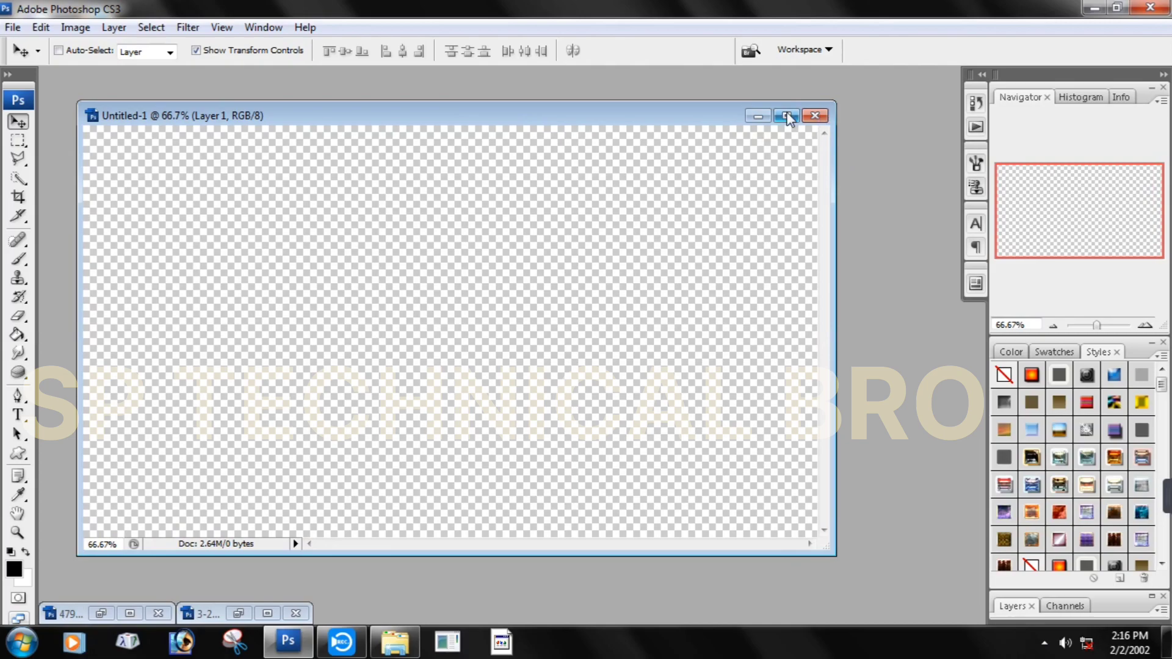
click(787, 116)
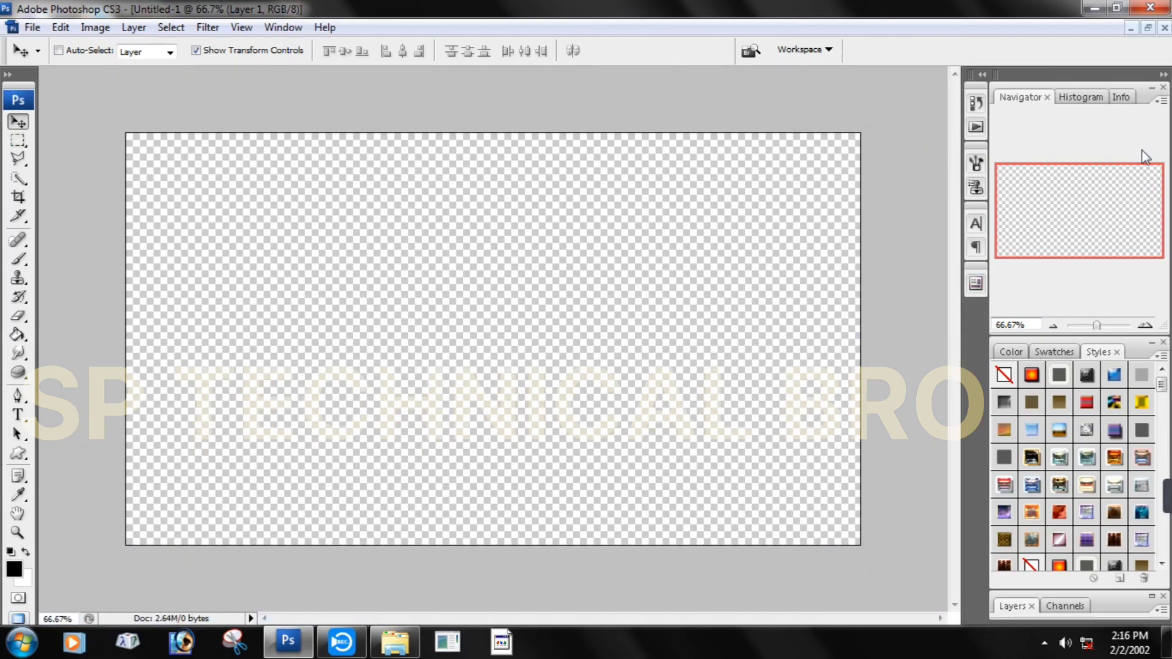
click(1149, 29)
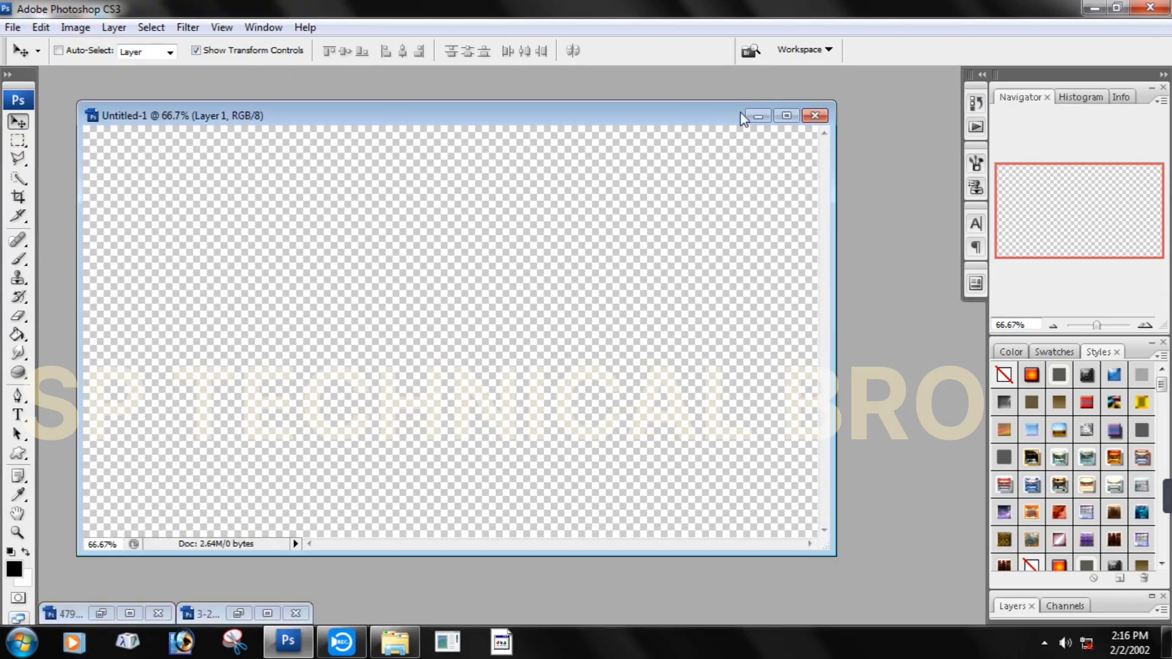
click(798, 112)
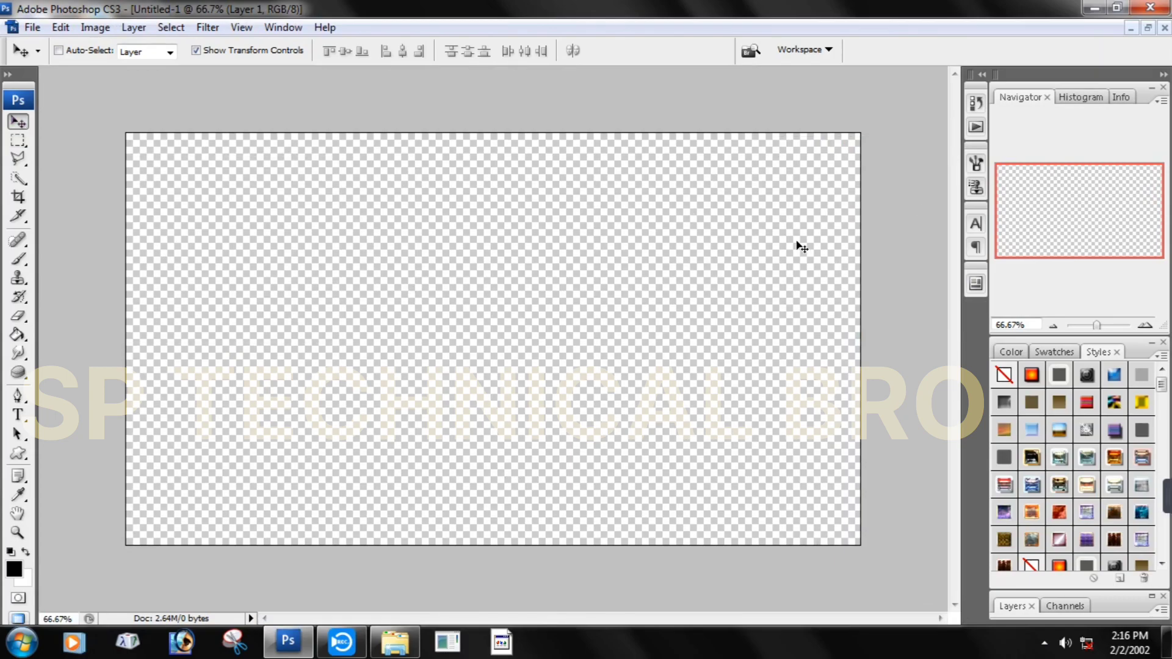
Step: Open the image SeekPng.com_saraswati-png_310419 from Local Disk (E:) in Photoshop
click(395, 643)
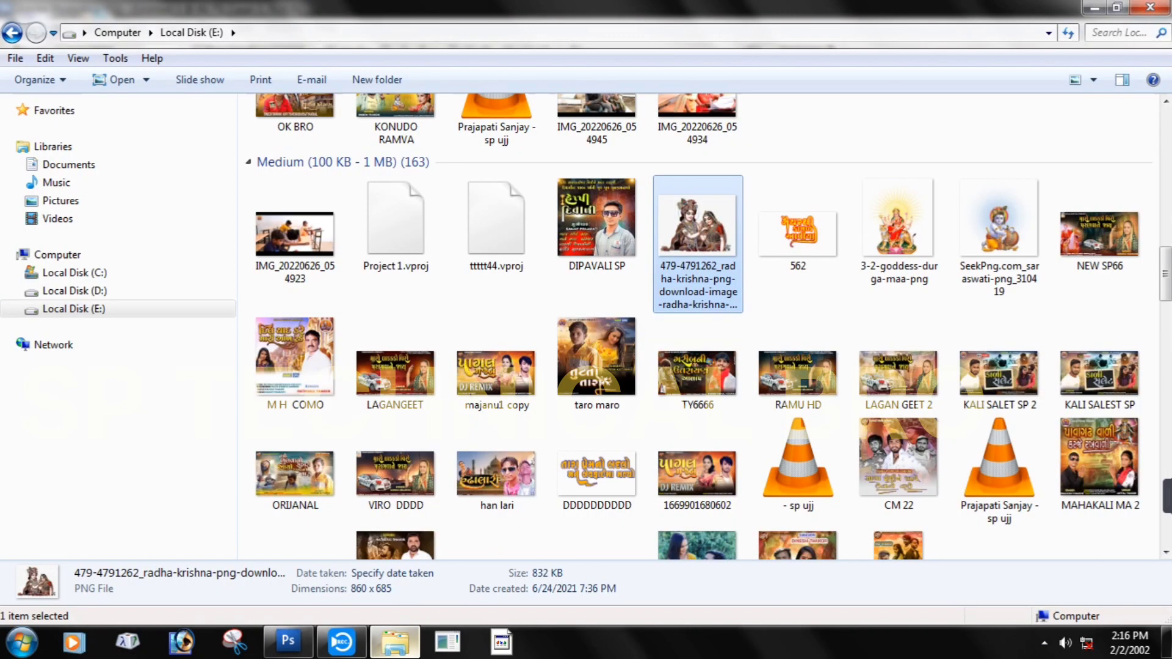
click(1000, 235)
drag(1000, 235, 403, 399)
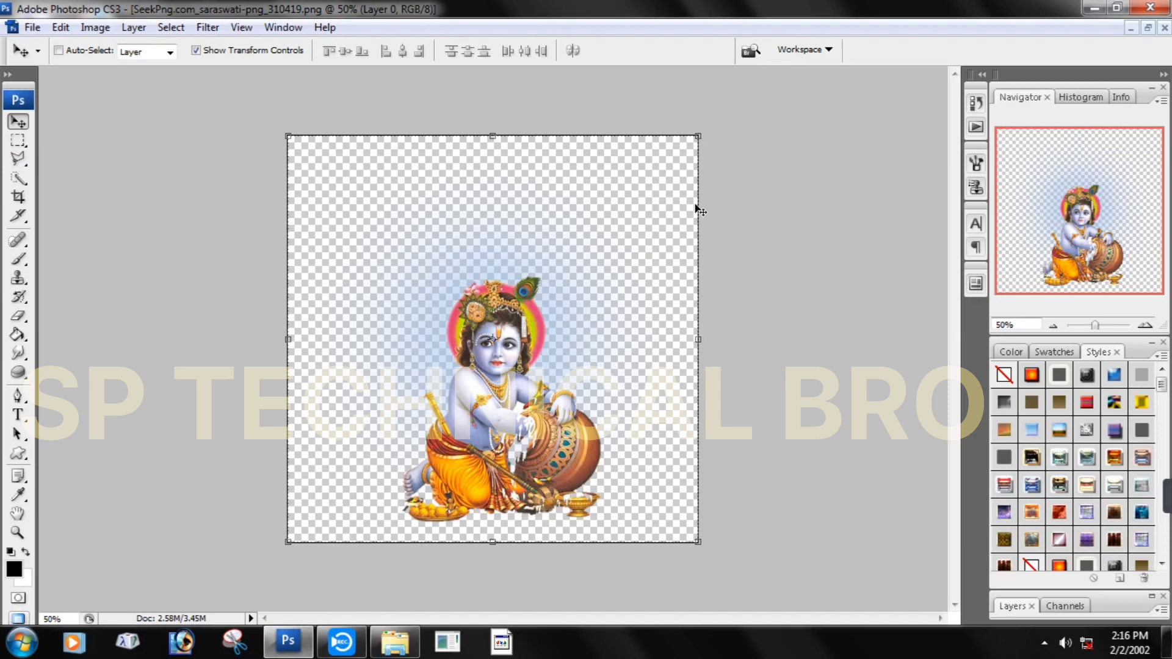
Step: Move the Krishna layer slightly upward, select and copy the whole canvas, and minimize the image's window
drag(493, 378, 467, 347)
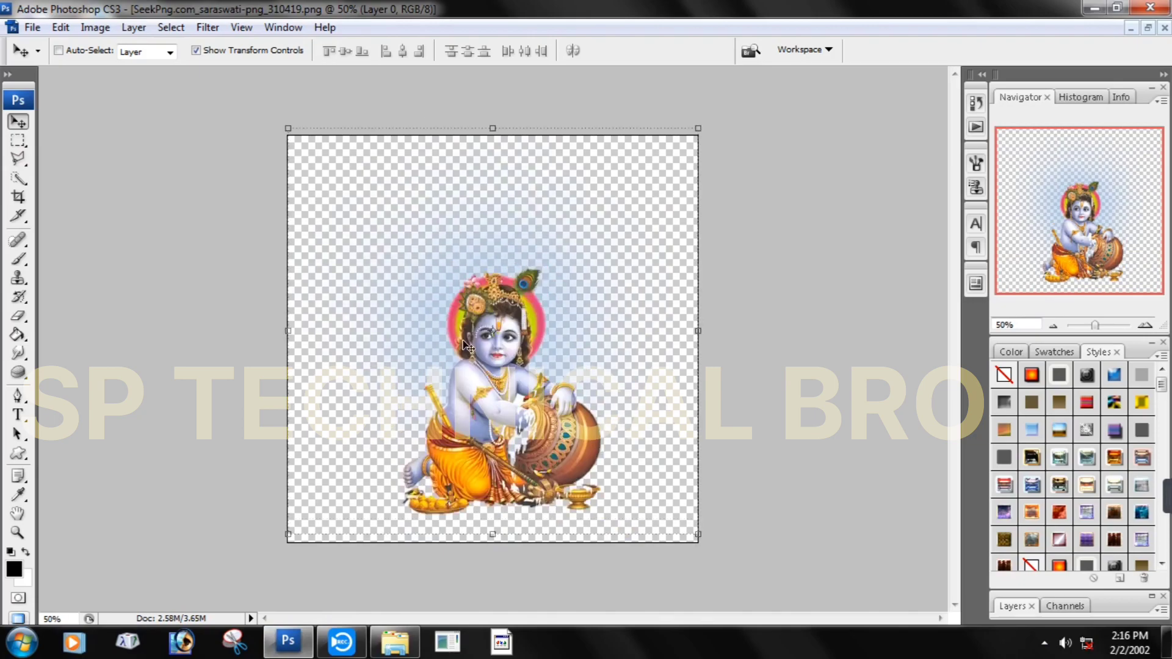
key(ctrl+a)
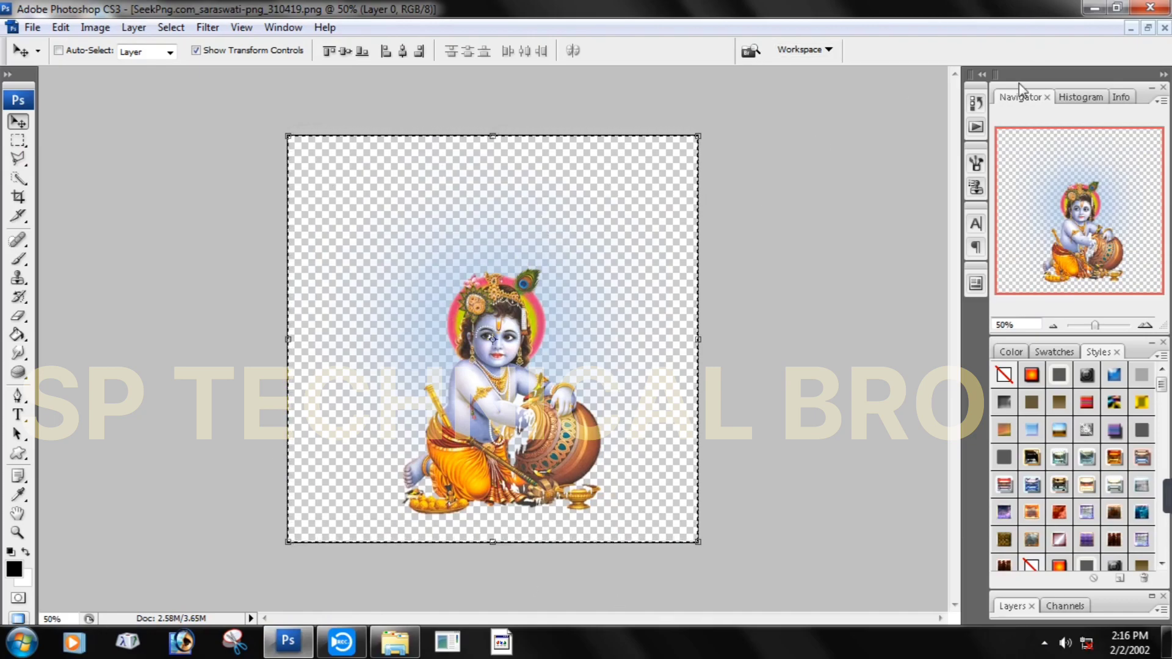
click(1130, 28)
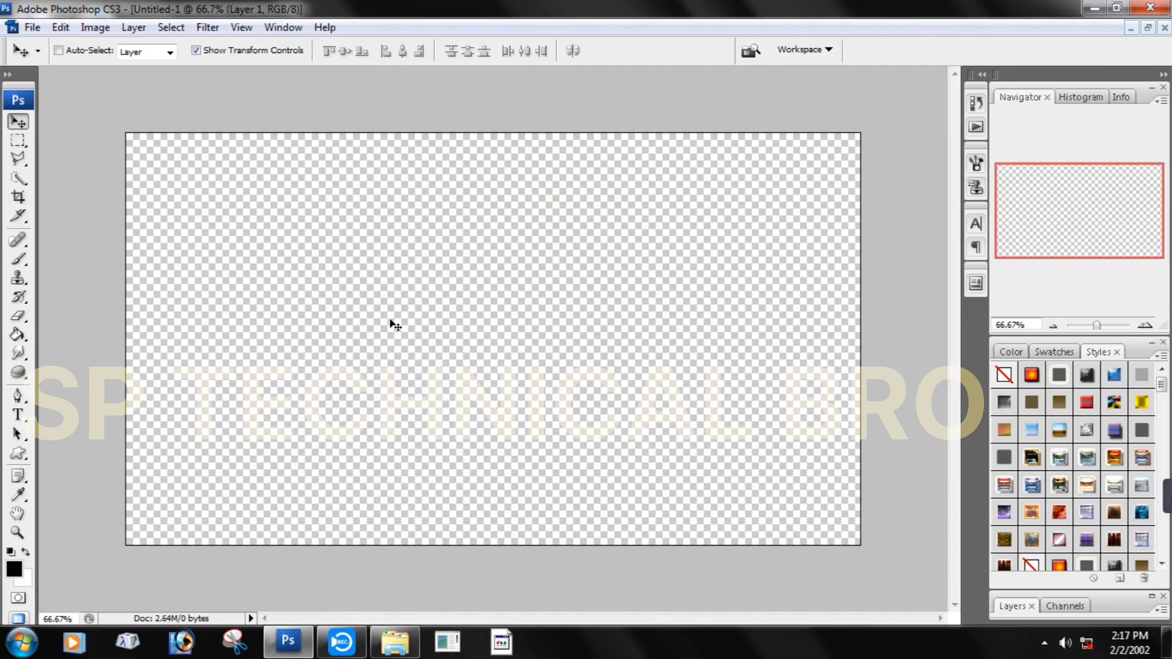
Step: Paste the Krishna image into the blank document, scale it to about 72.3%, and place it in the canvas's left half
key(ctrl+v)
drag(486, 417, 486, 258)
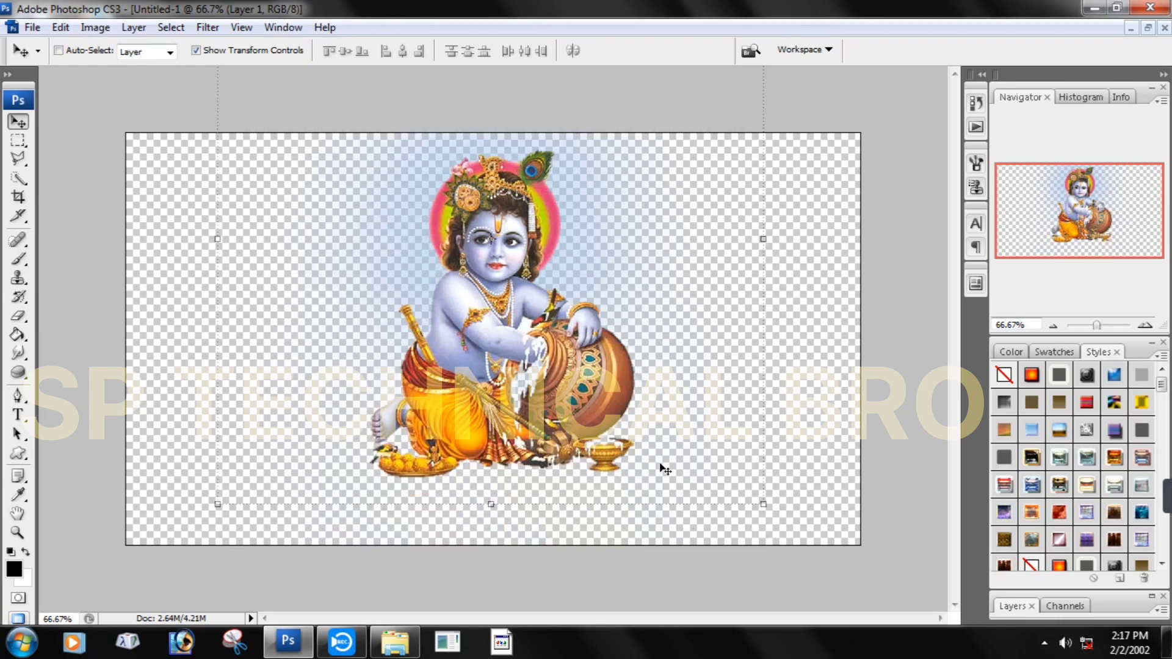
drag(761, 506, 610, 358)
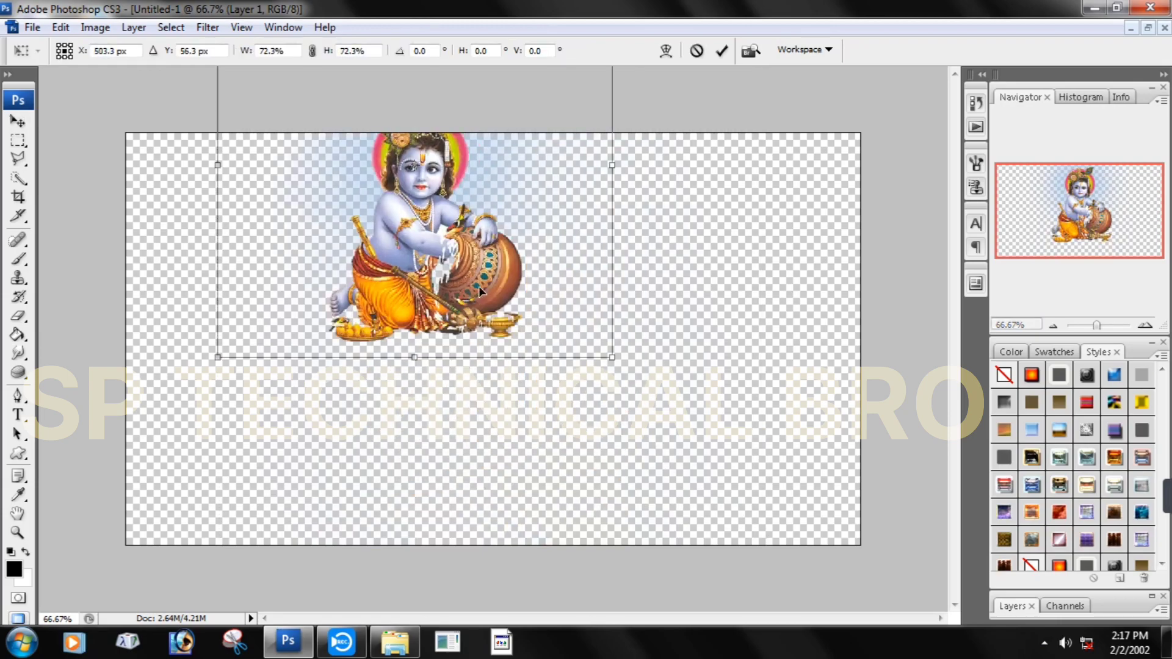
key(Return)
drag(458, 273, 328, 371)
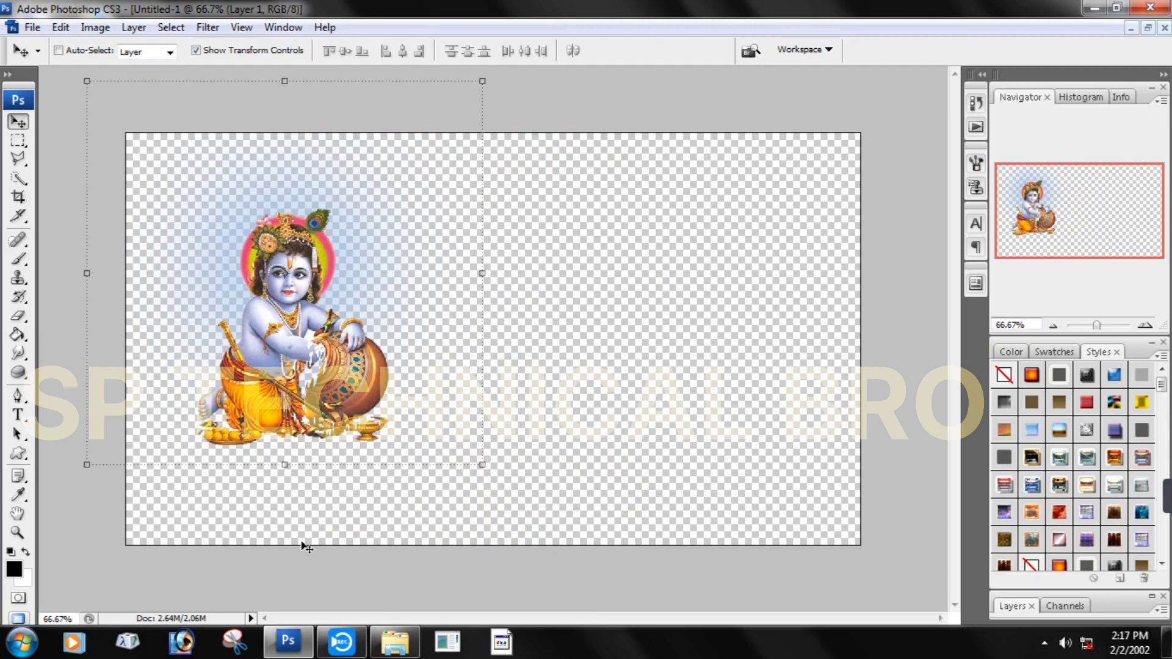
Step: Restore the composition to a floating window, open 4a3d772f8bb2e14e3c049daedfd5c8f6.jpg from the Background folder, and move its window off the Krishna figure
click(1148, 28)
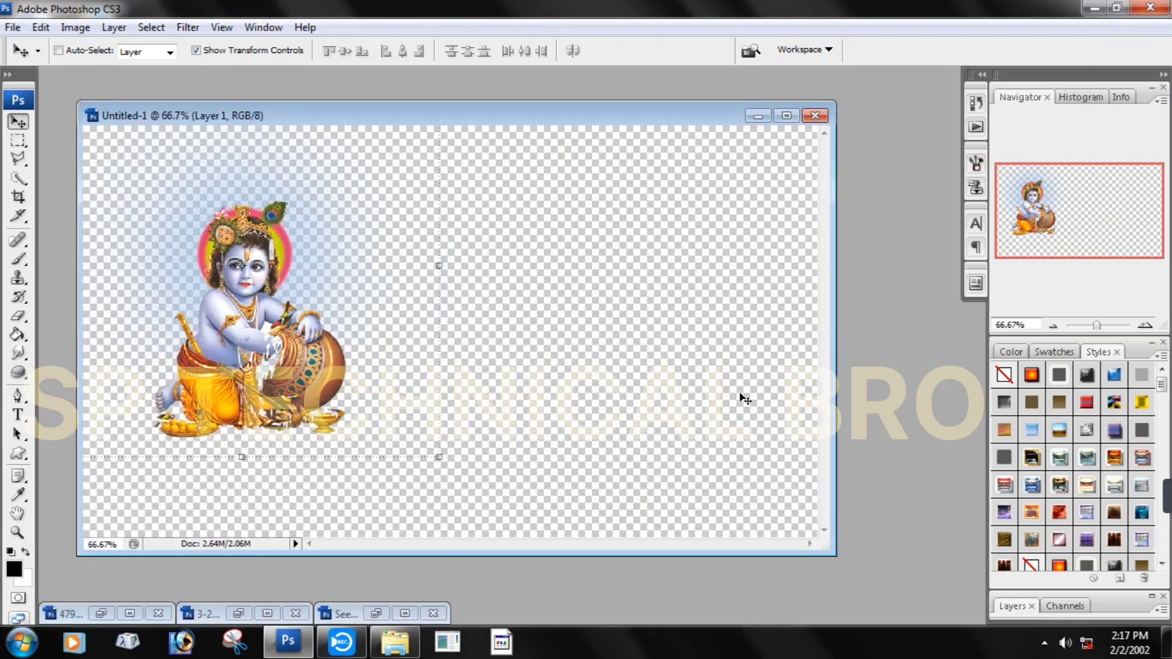
double_click(895, 352)
click(282, 283)
double_click(605, 144)
drag(870, 139, 869, 341)
double_click(368, 170)
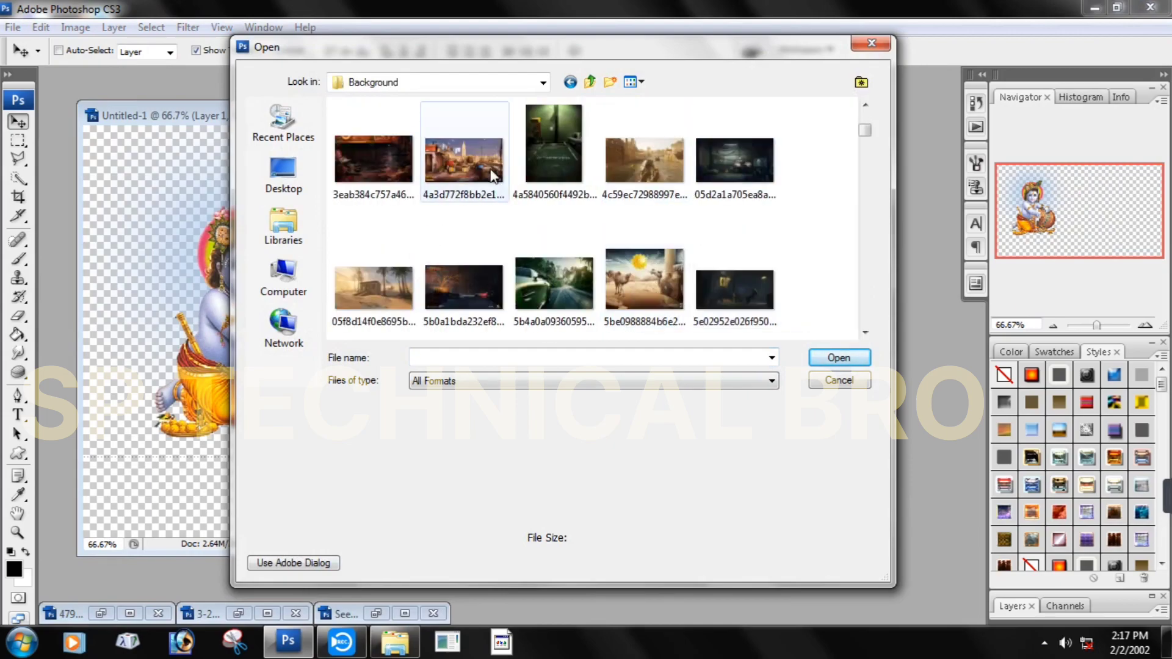
double_click(457, 163)
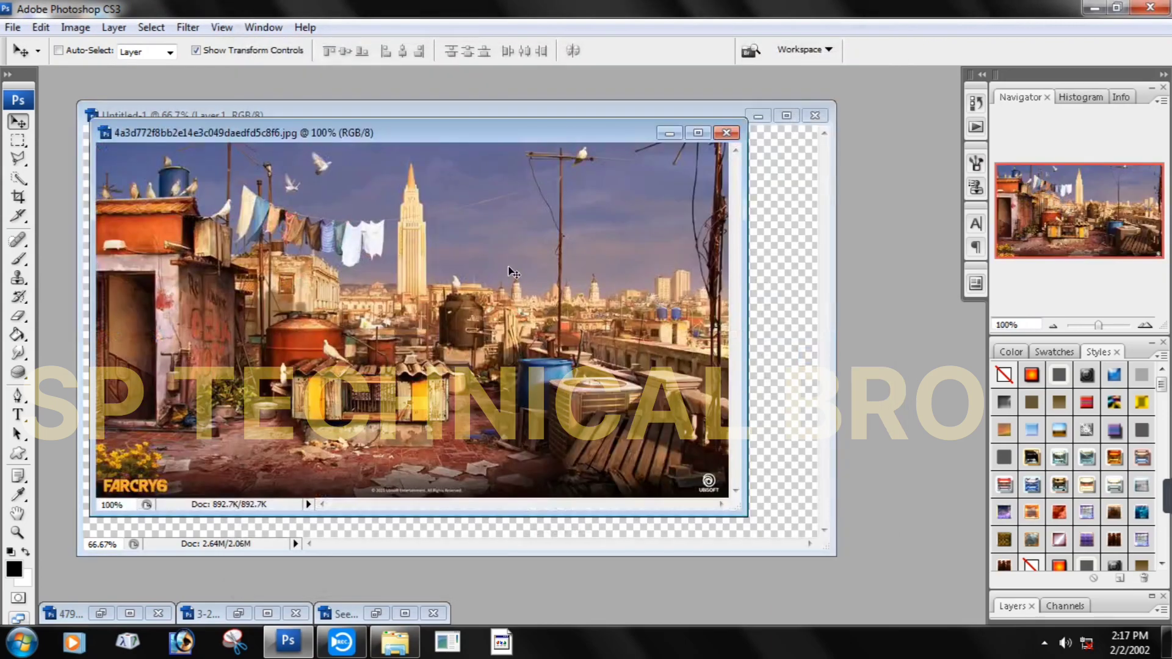
drag(514, 129, 679, 299)
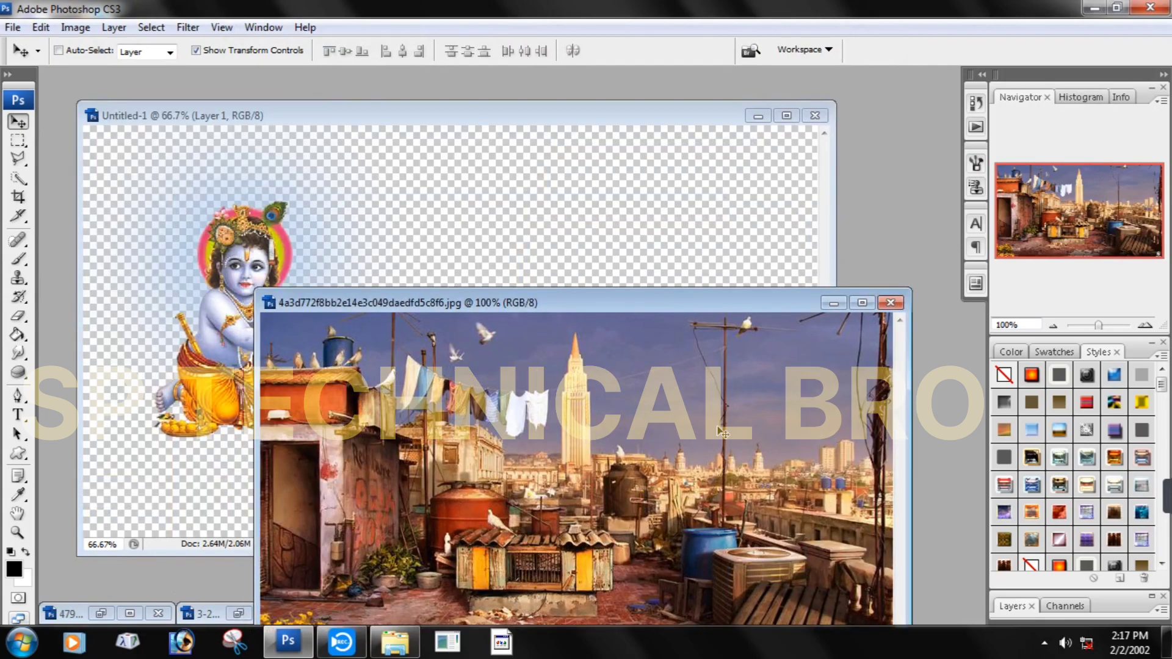
Step: Copy the rooftop city image into Untitled-1 as a new layer, maximize the composition, and align the layer with the canvas's upper-left corner
drag(713, 397, 588, 210)
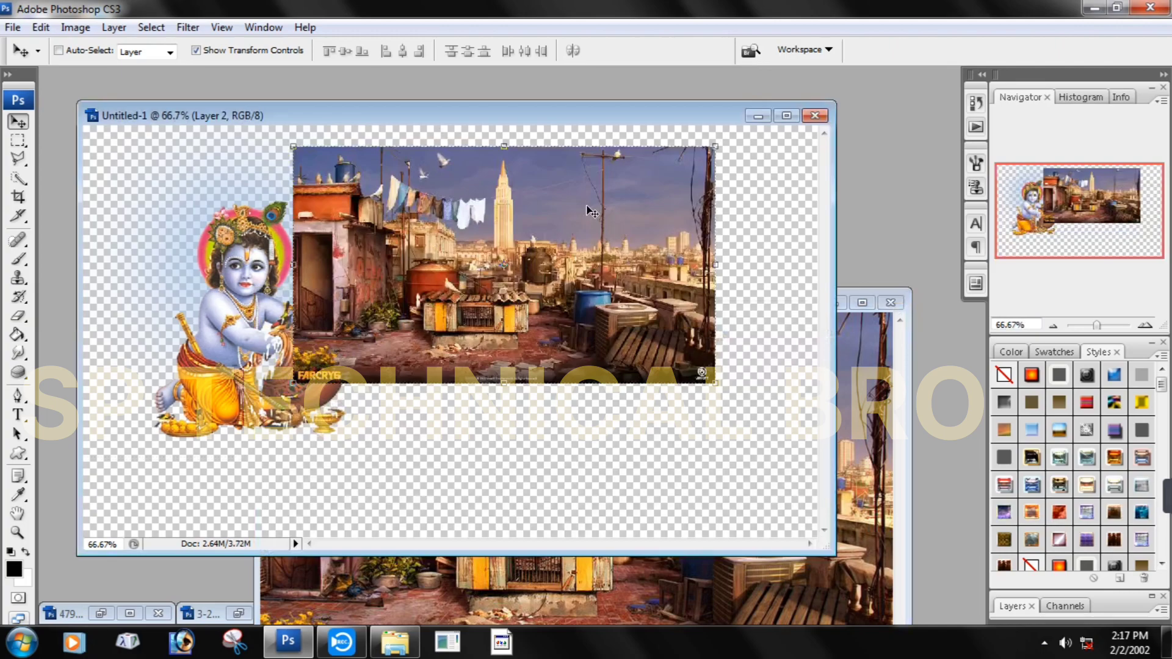
click(787, 116)
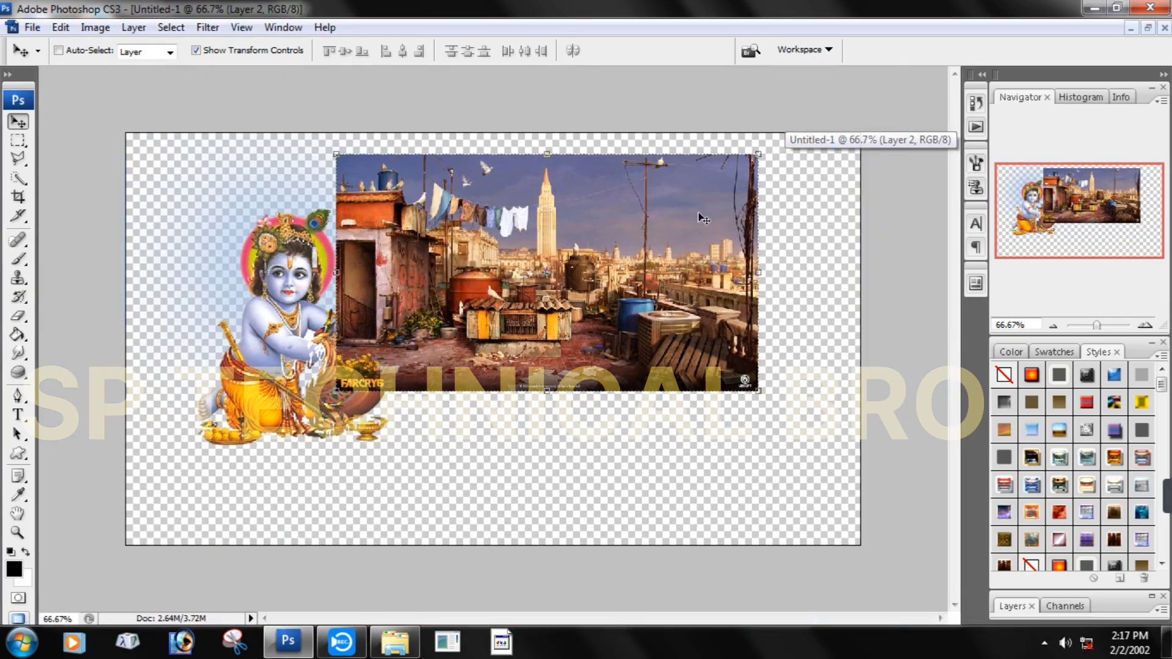
drag(568, 297, 491, 291)
drag(365, 276, 350, 264)
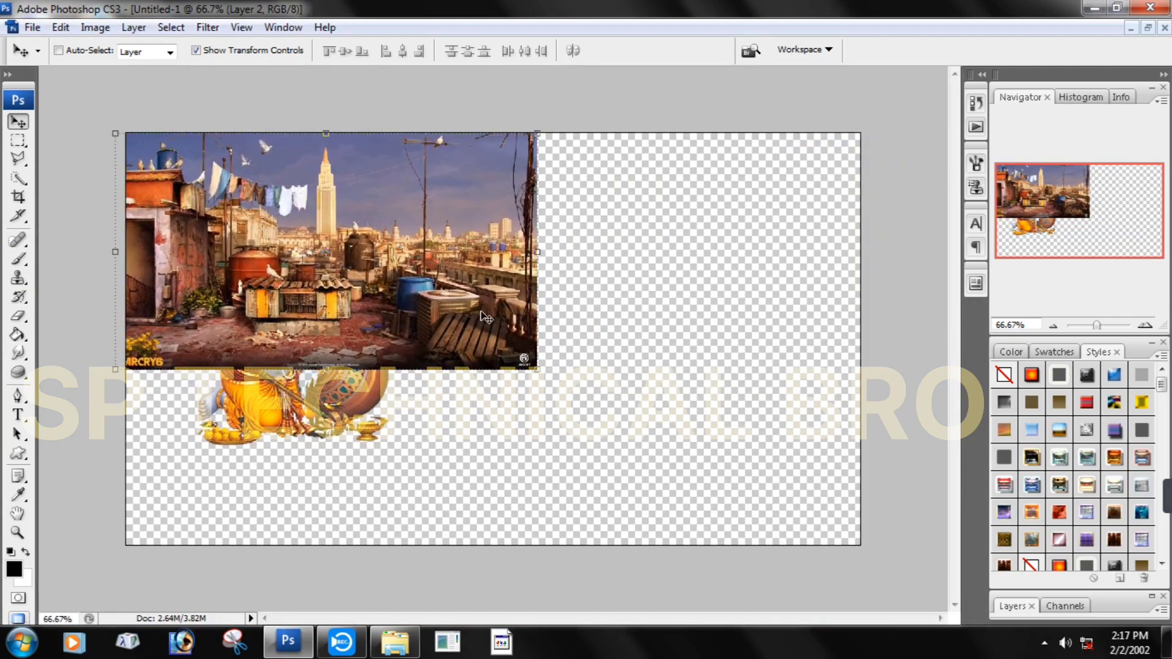
drag(419, 211, 444, 232)
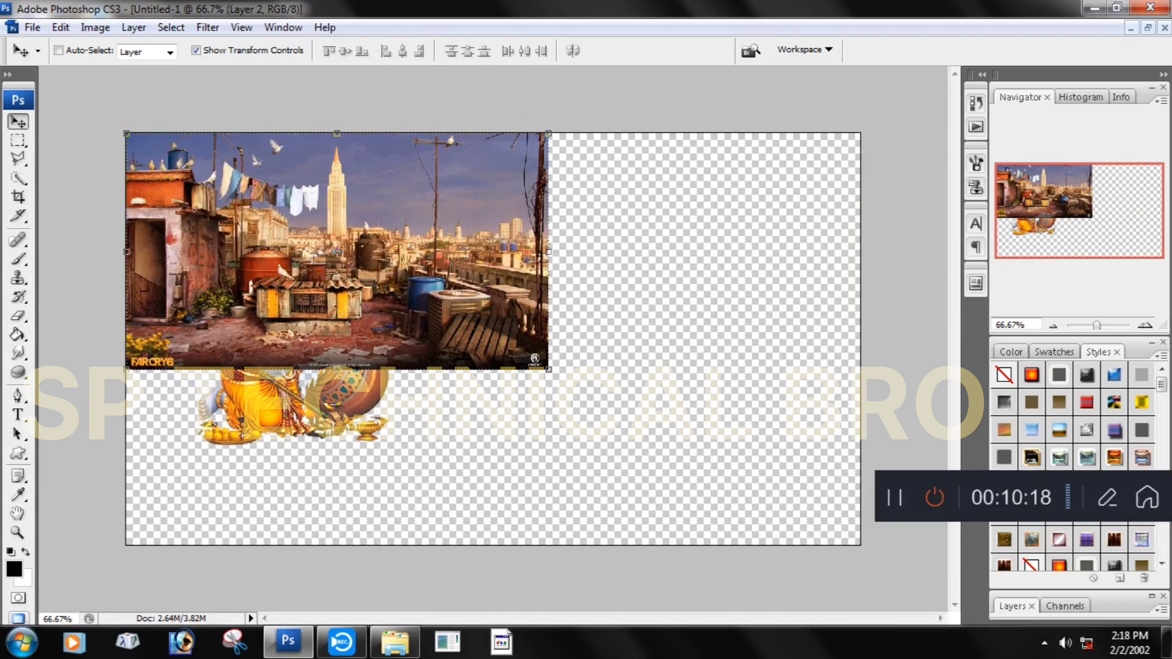
click(1107, 497)
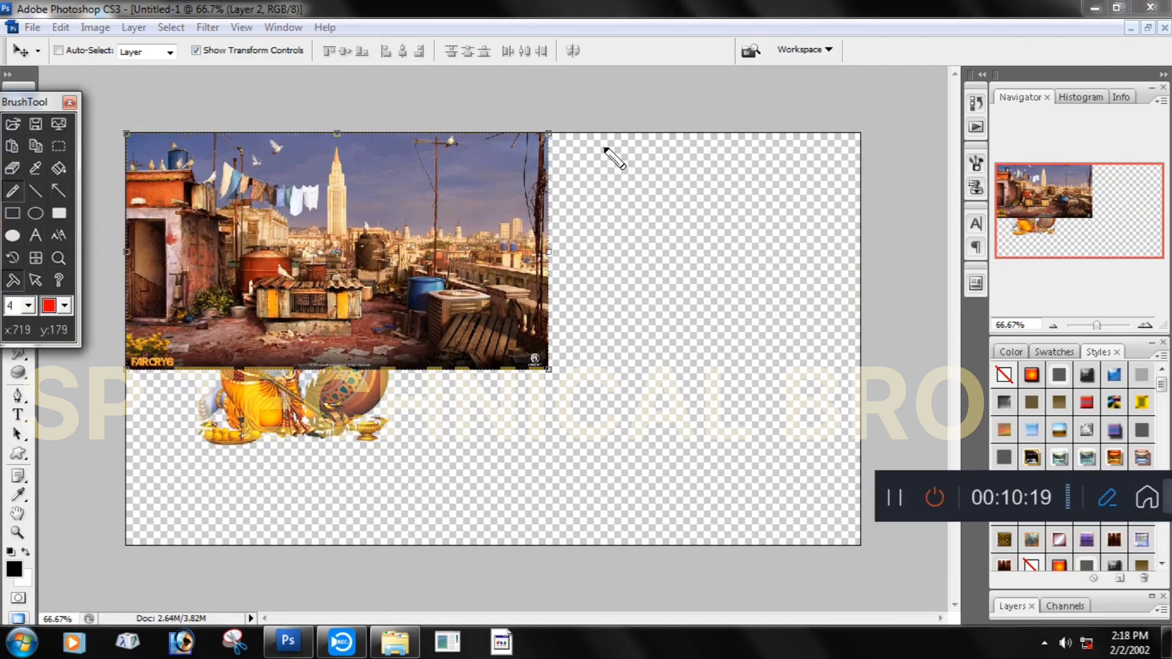
mouse_move(563, 120)
mouse_down()
mouse_move(536, 133)
mouse_move(564, 116)
mouse_up()
mouse_move(322, 122)
mouse_down()
mouse_move(327, 149)
mouse_move(357, 136)
mouse_move(317, 113)
mouse_move(292, 121)
mouse_up()
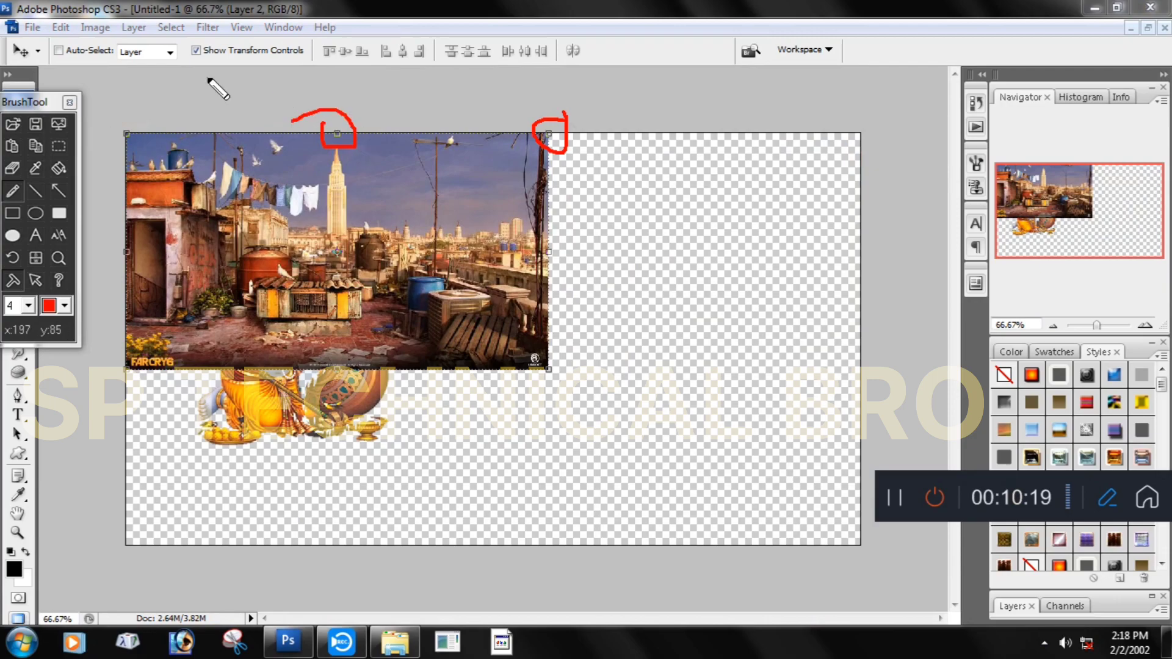
drag(178, 55, 298, 61)
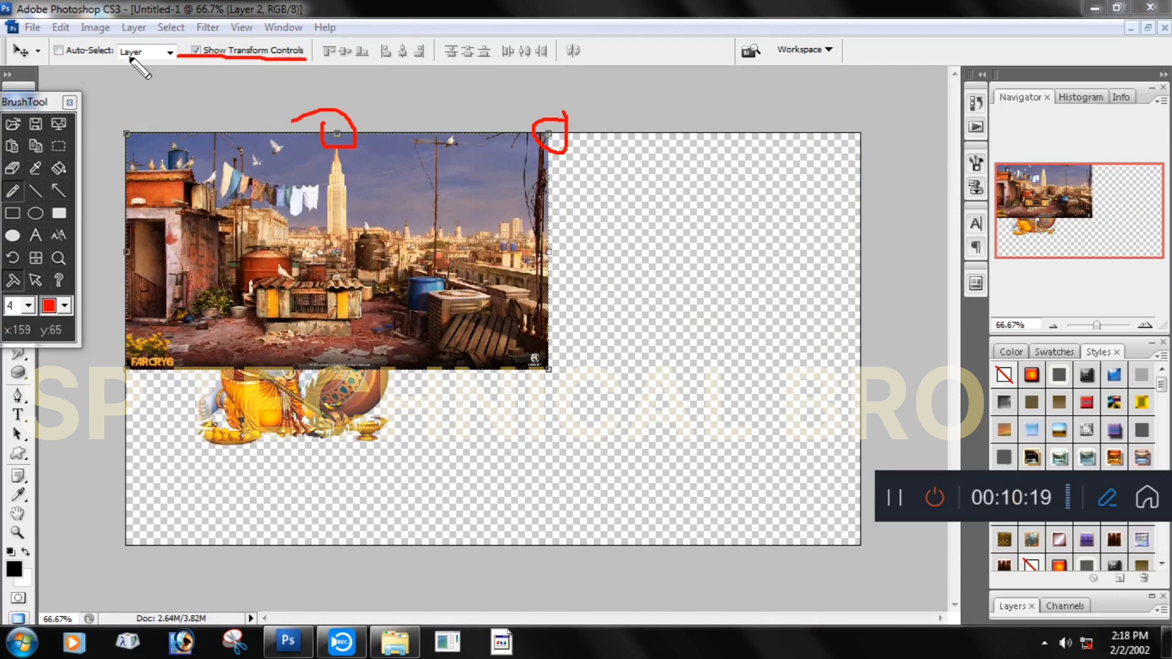
click(70, 102)
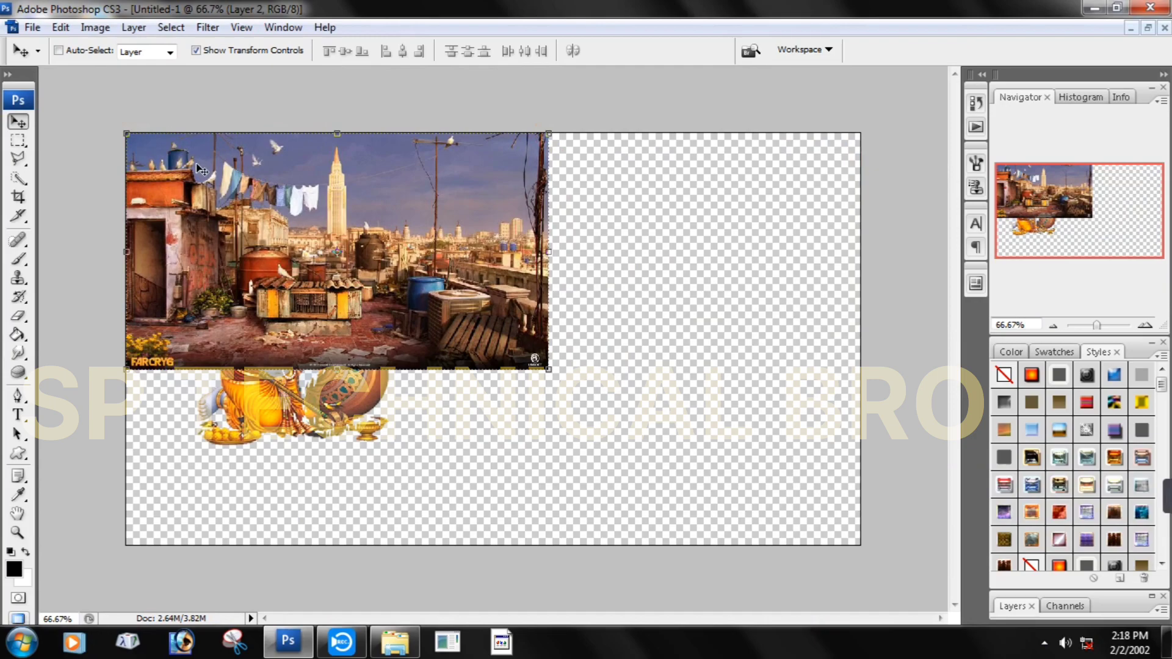
Step: Switch Show Transform Controls off and on again, and scale the city layer proportionally to 178.1% so it covers the canvas
click(199, 55)
click(195, 54)
click(549, 372)
drag(550, 372, 877, 554)
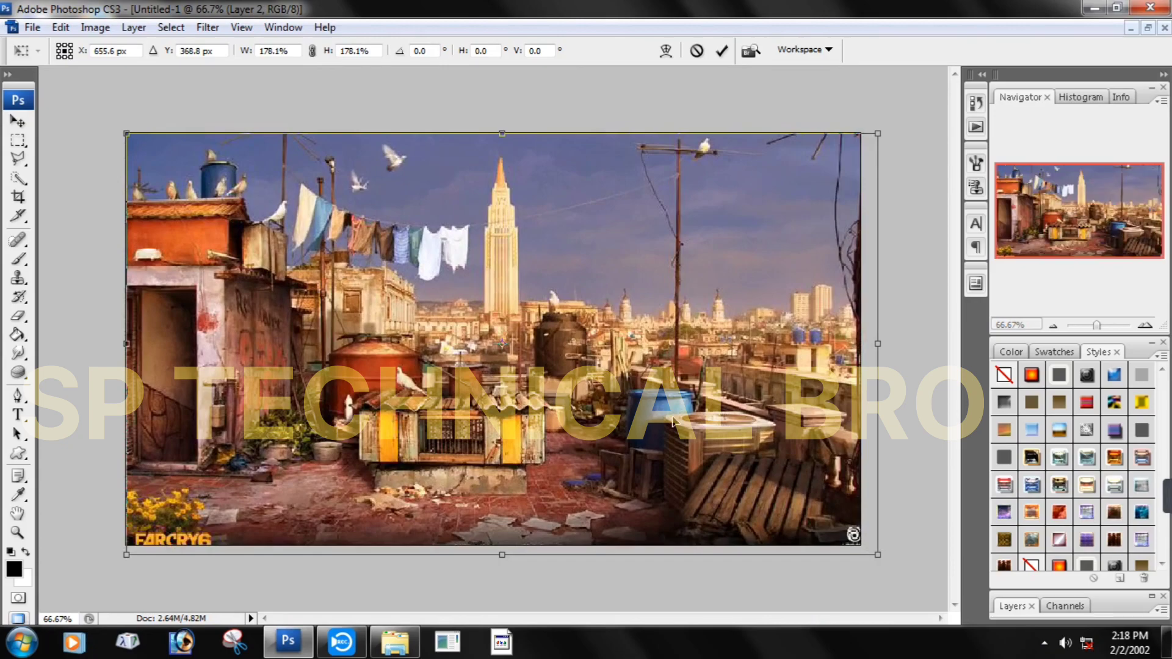
key(Return)
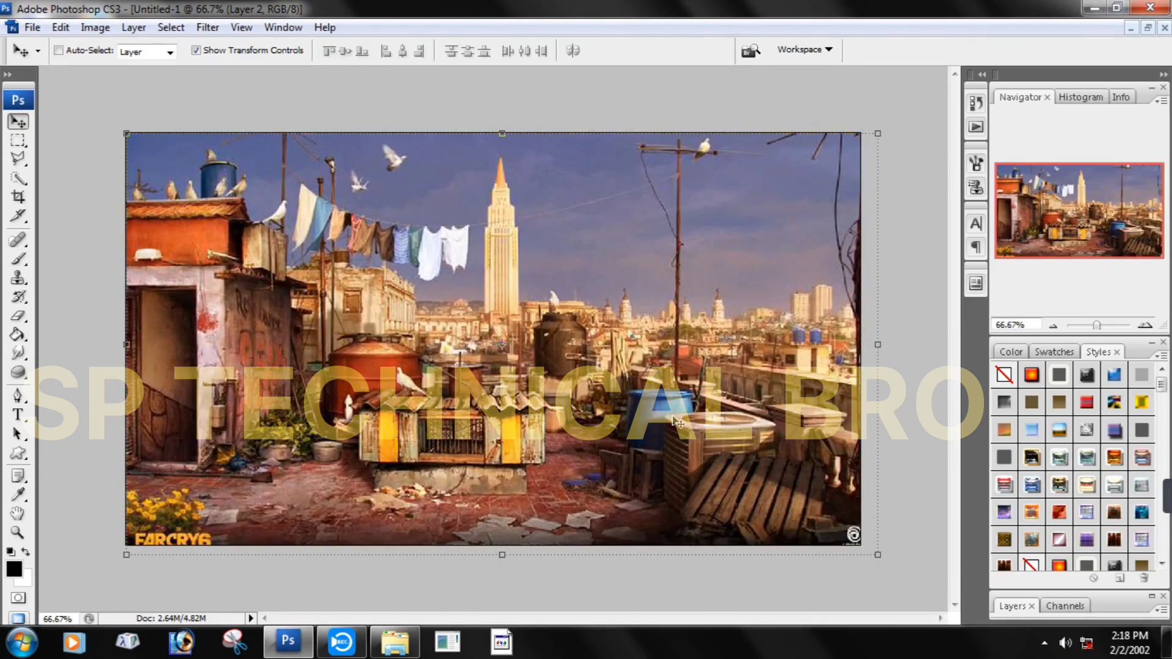
Step: Expand the layer list and apply a Gaussian Blur with a 4.2-pixel radius to the city background on Layer 2
click(1152, 597)
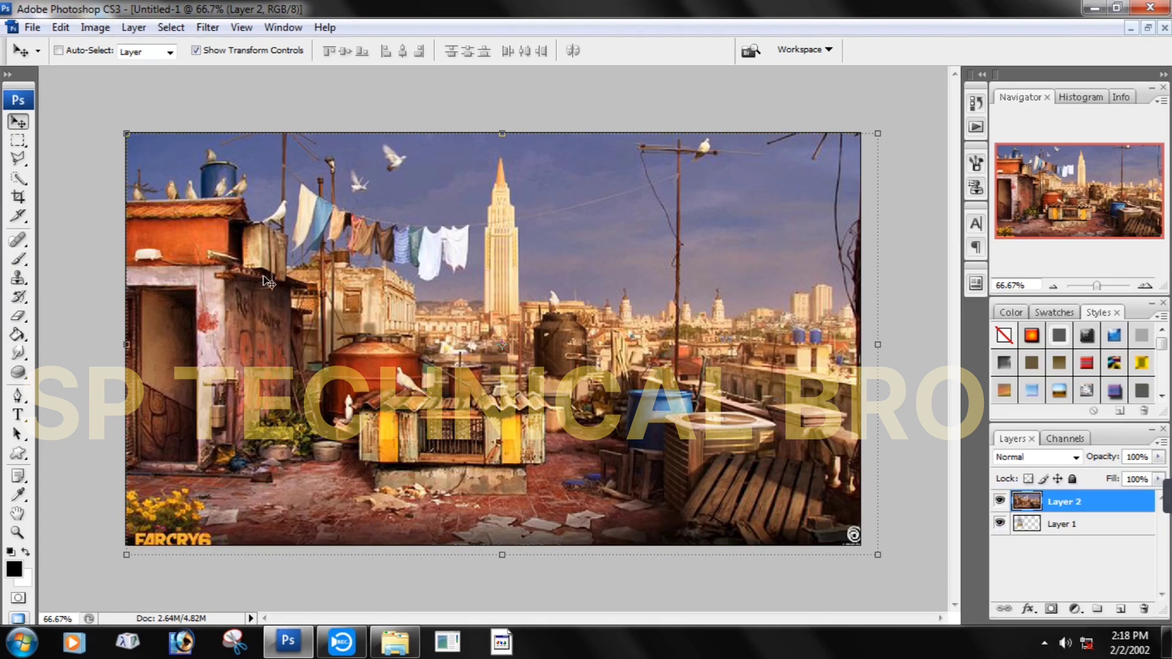
click(208, 31)
mouse_move(289, 209)
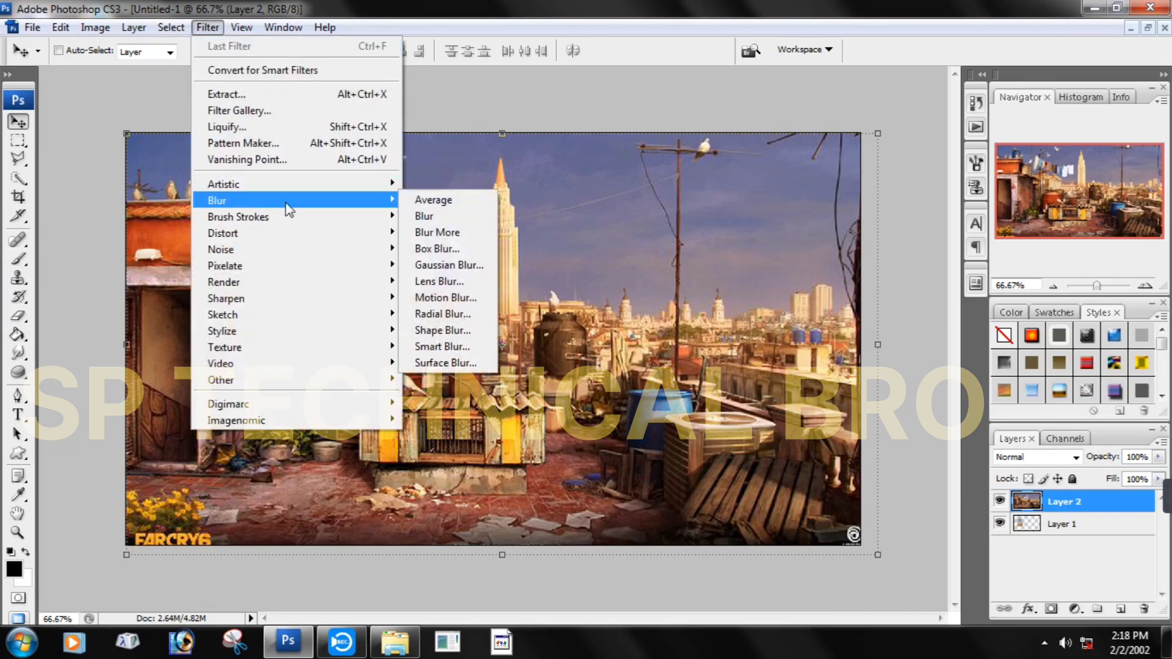
click(432, 269)
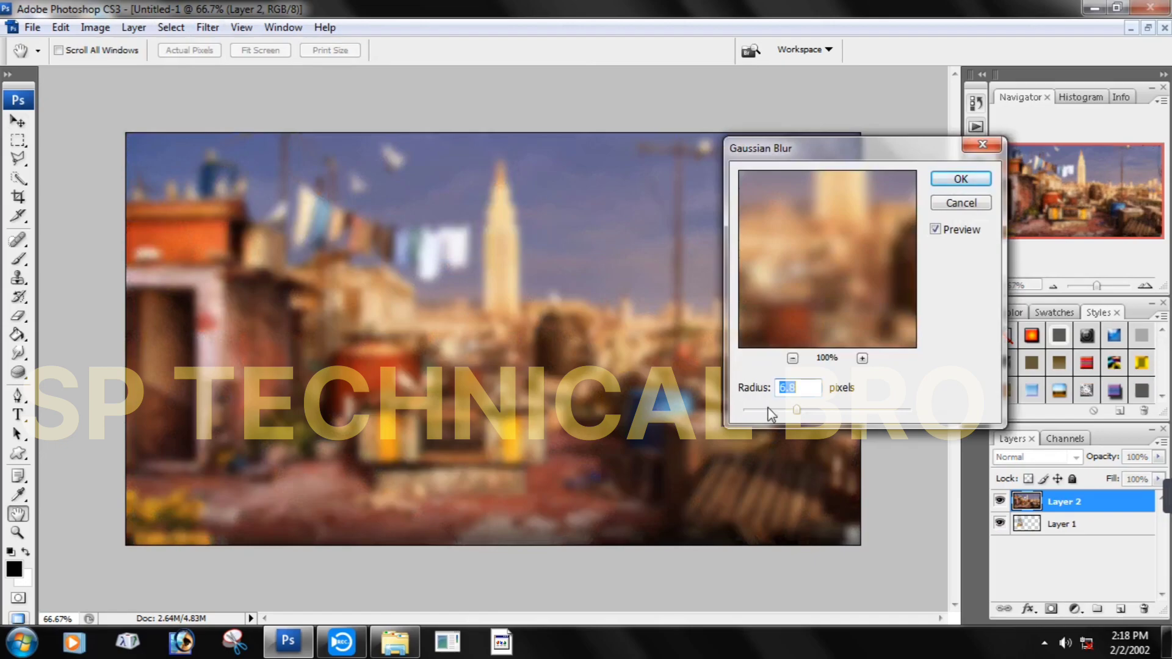
click(782, 410)
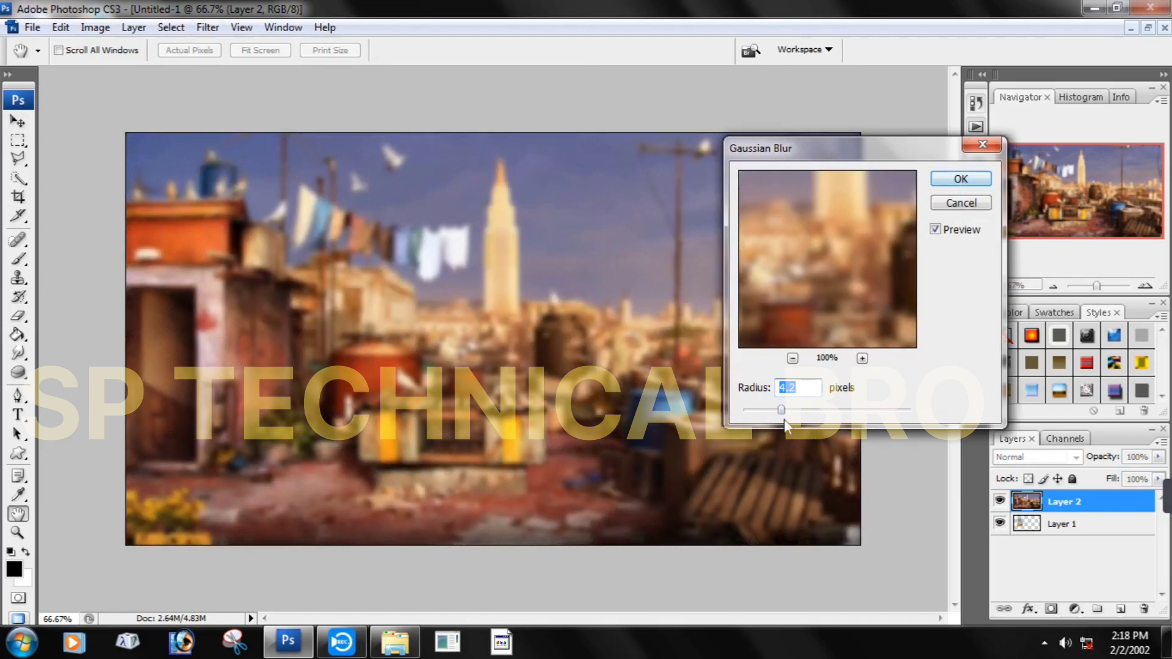
click(957, 180)
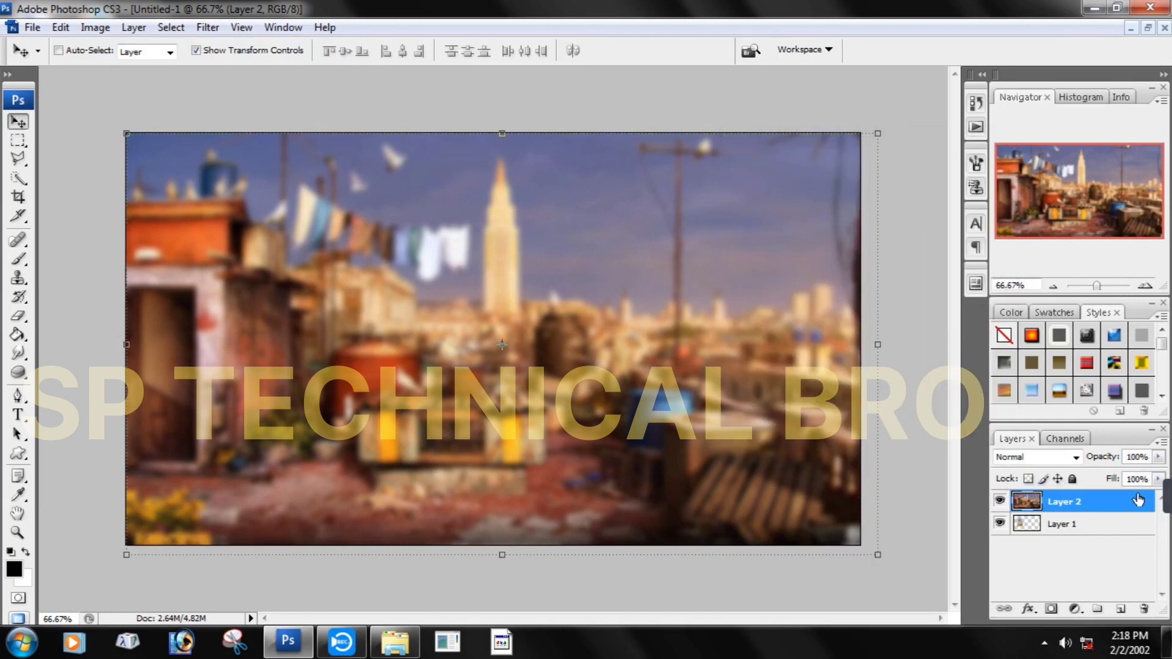
Step: Stack Layer 1 above Layer 2, place the Krishna figure in the canvas's lower right, and select Layer 2
click(1032, 526)
drag(1065, 524, 1072, 503)
drag(324, 289, 722, 333)
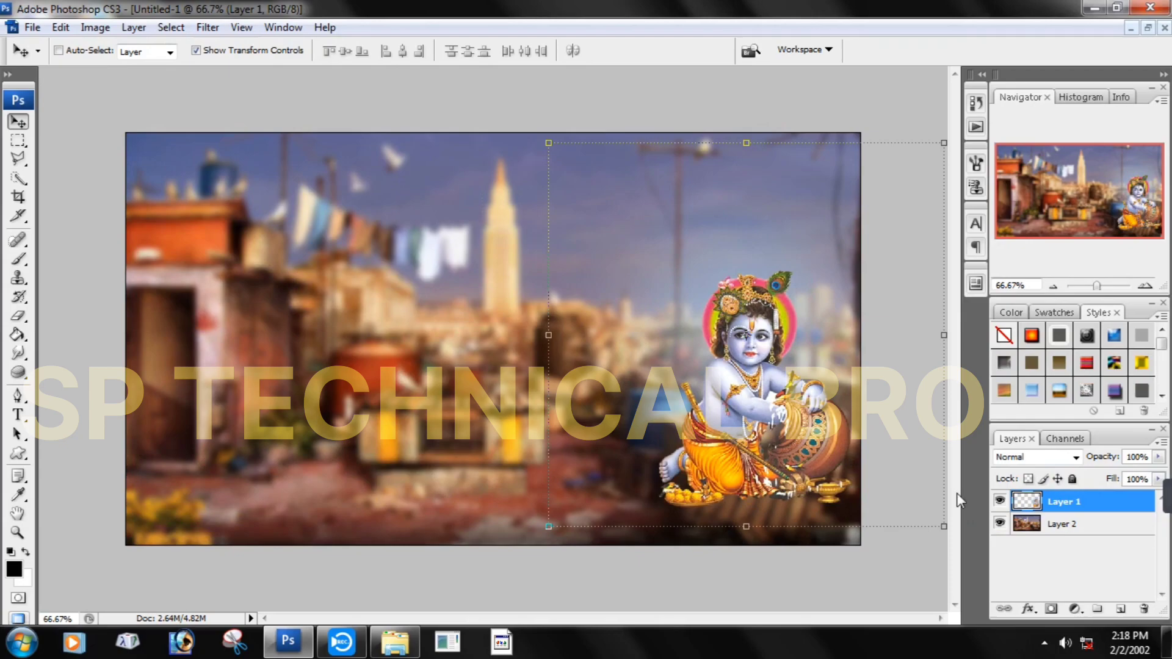
click(1038, 525)
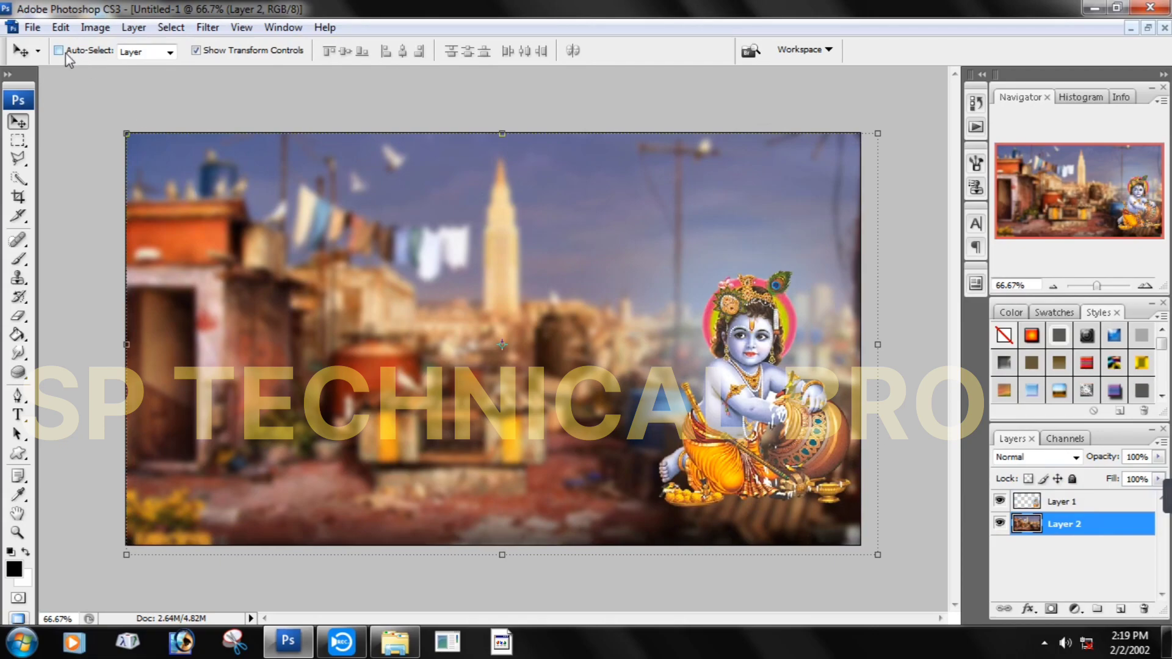
click(60, 28)
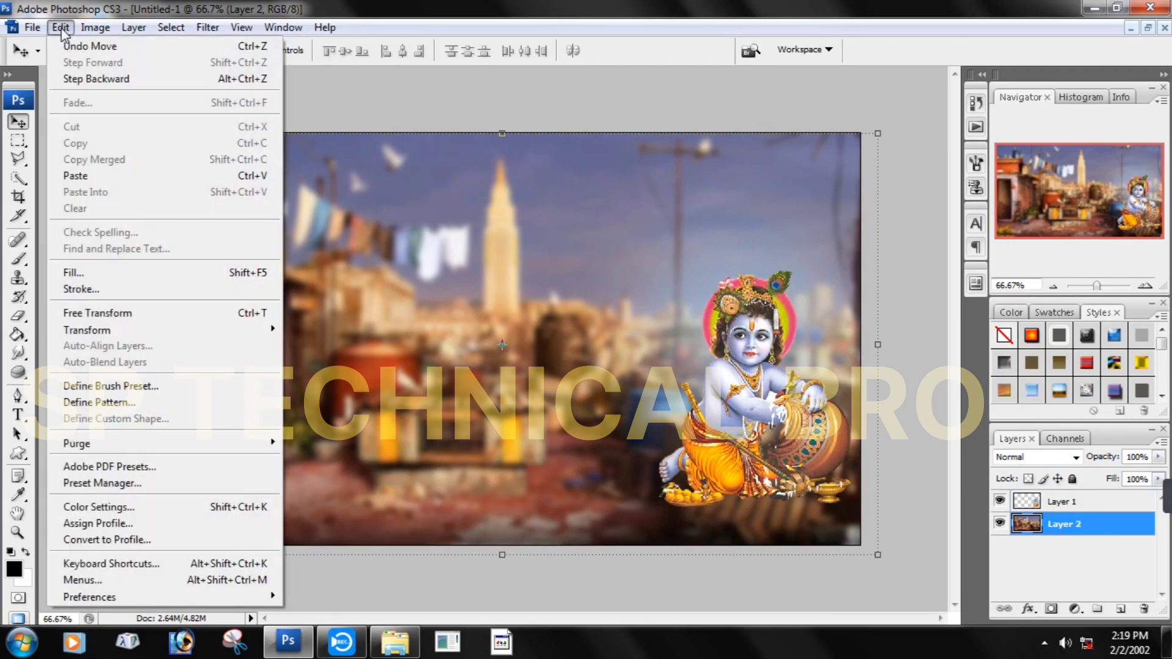
mouse_move(83, 30)
click(437, 259)
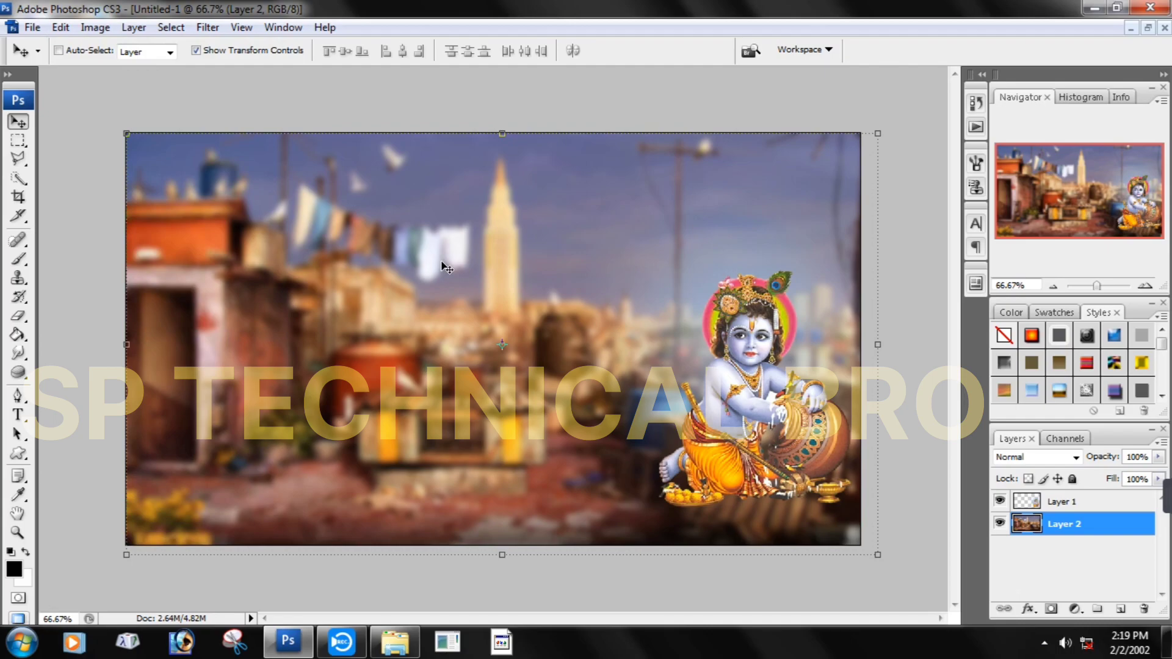
click(61, 29)
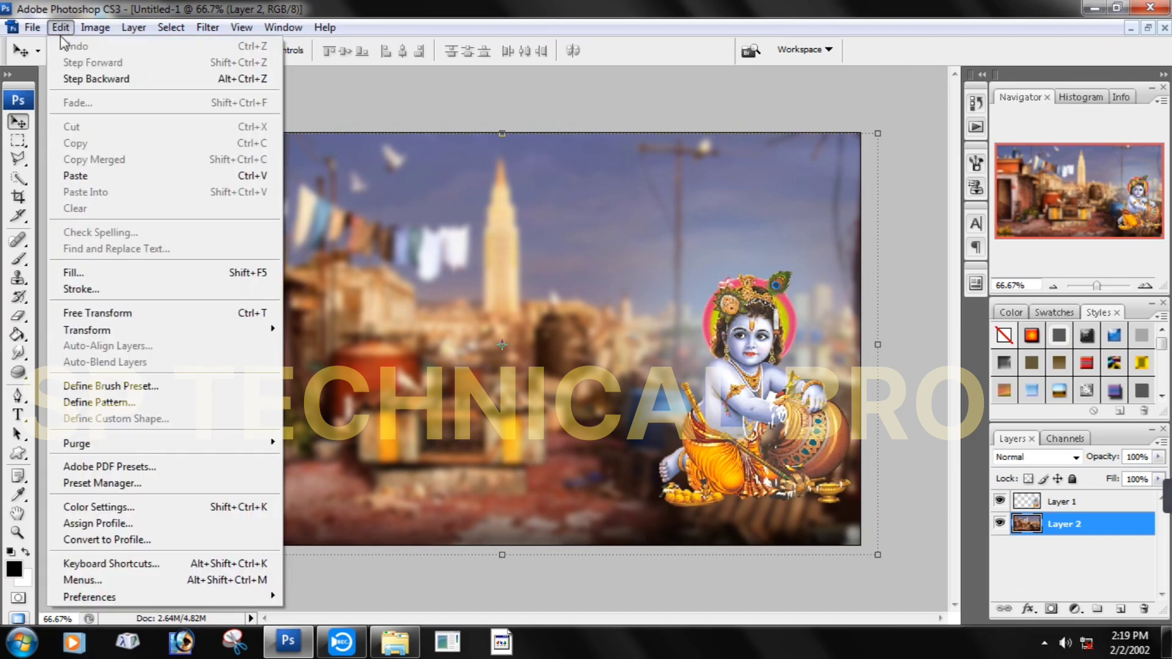
click(499, 168)
Step: Align Layer 2 with the canvas's lower-right corner, and move Layer 1's Krishna figure to the canvas's left side before reselecting Layer 2
drag(835, 430, 774, 461)
right_click(730, 362)
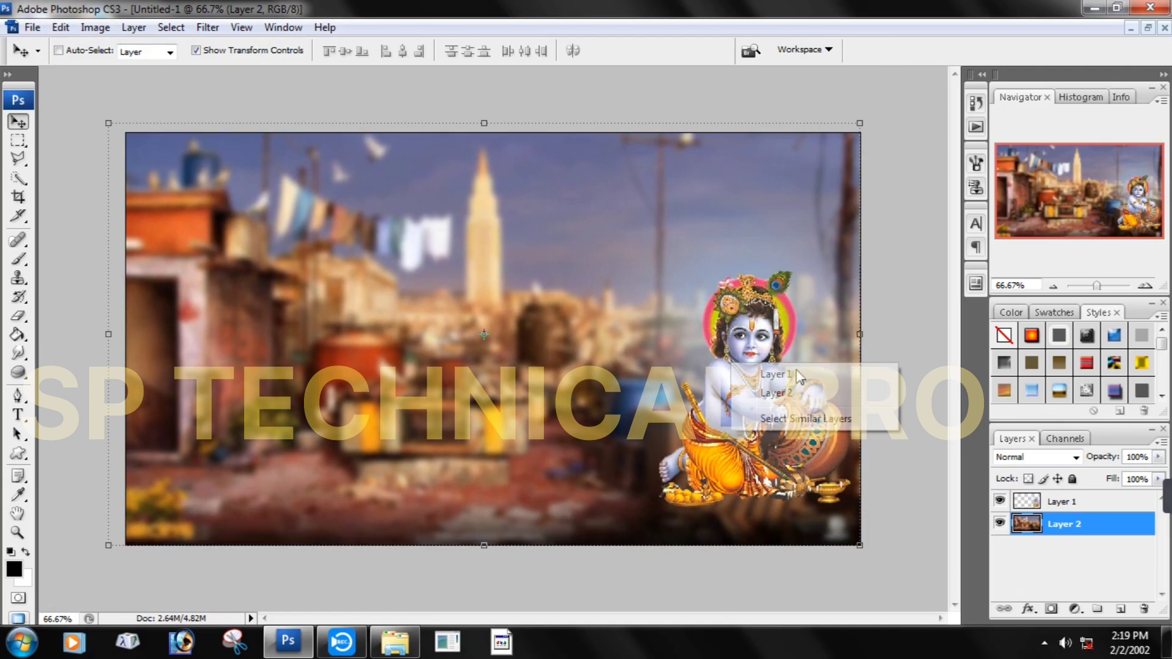
click(751, 371)
drag(732, 373, 211, 363)
right_click(640, 279)
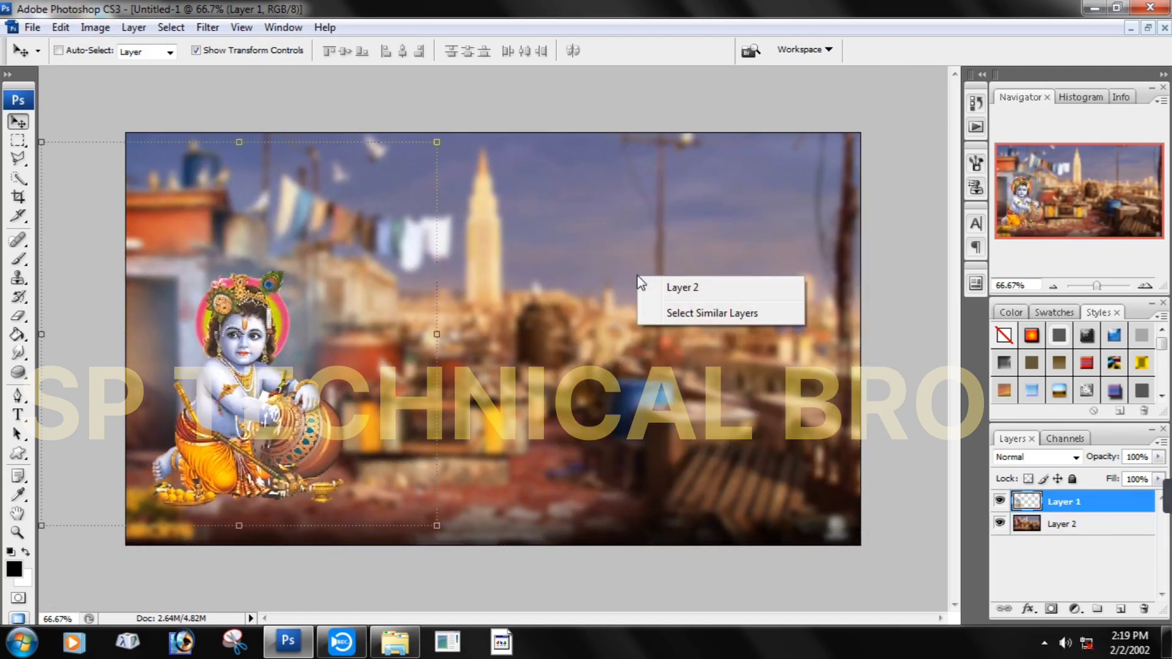
click(699, 290)
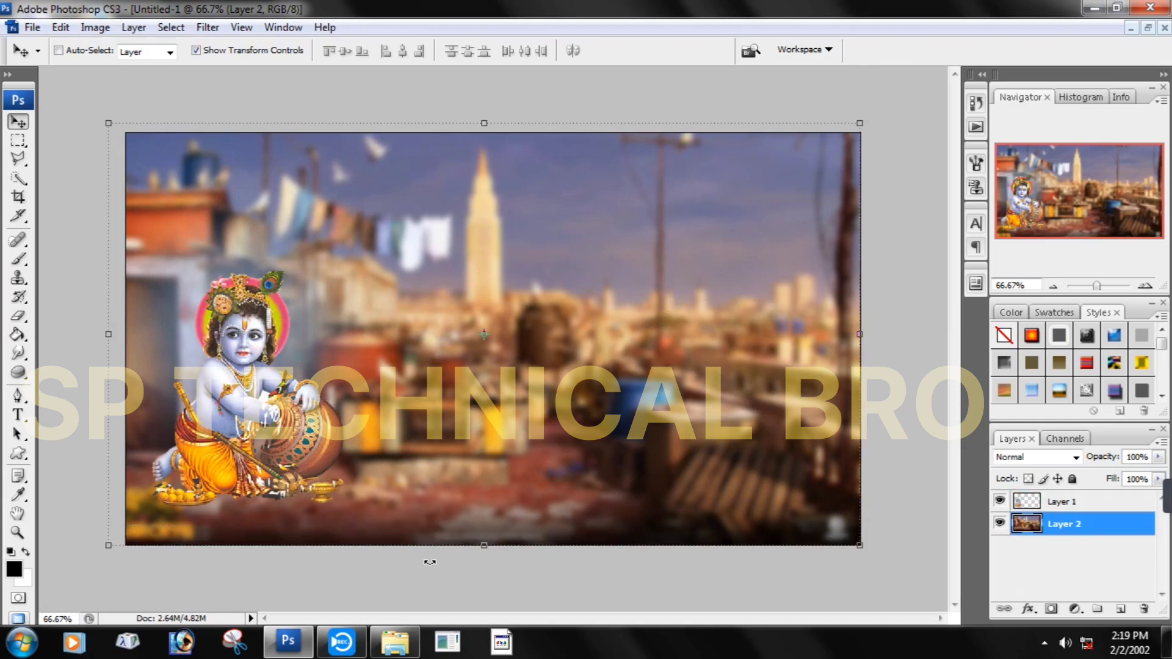
Step: Find and preview the hut image jhopdi_5e524661571fb on Local Disk (E:), and open it in Photoshop
click(395, 642)
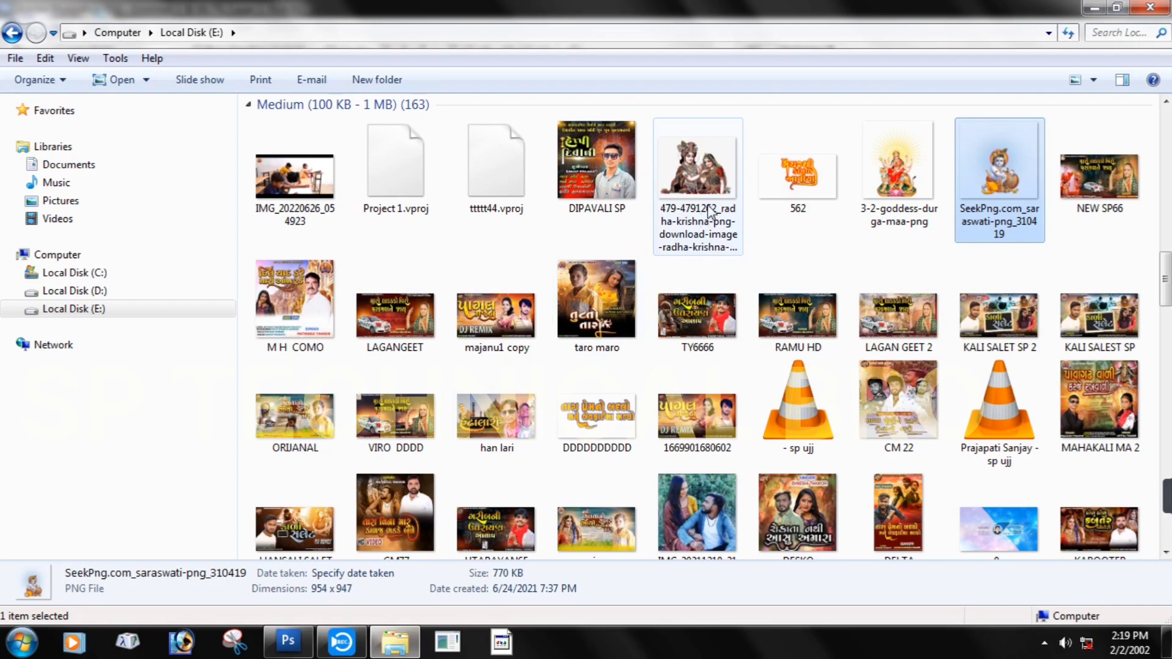
scroll(696, 428, down, 2)
scroll(772, 476, down, 3)
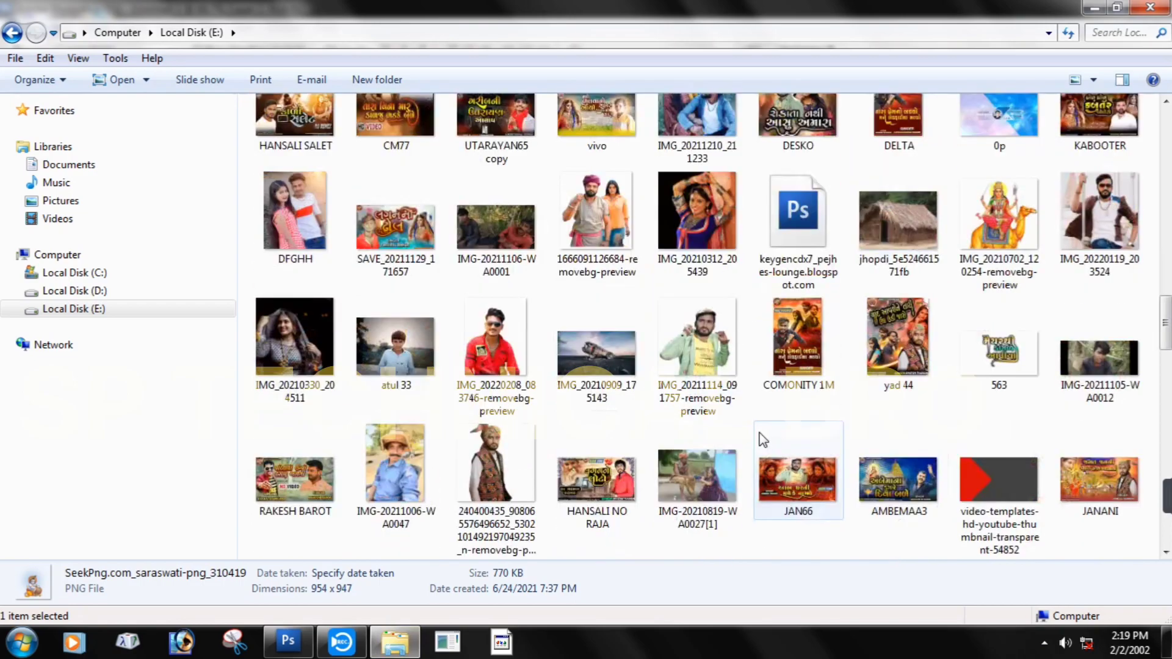
scroll(499, 409, down, 2)
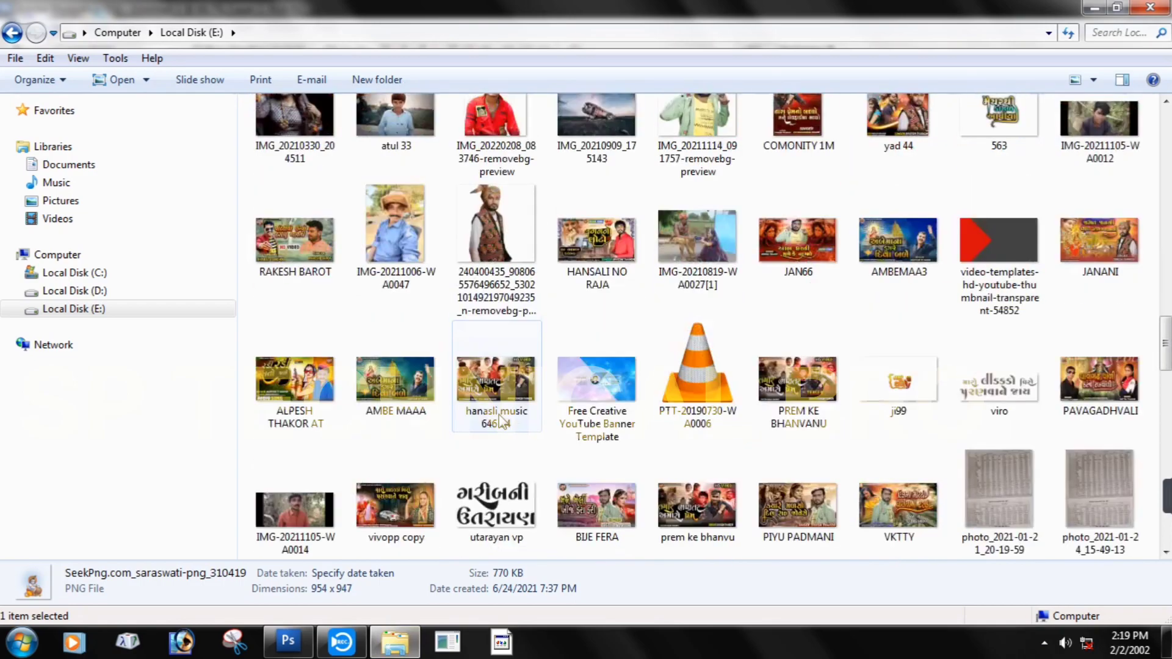
scroll(724, 394, down, 3)
scroll(871, 397, up, 3)
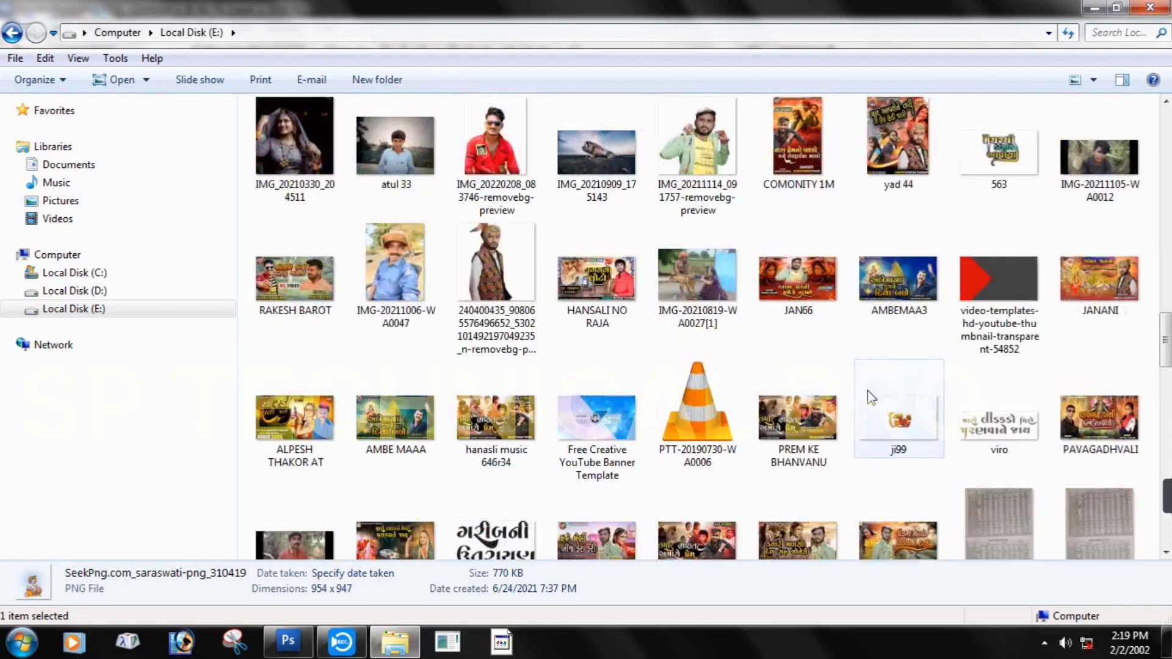
scroll(871, 397, up, 3)
click(921, 273)
double_click(921, 270)
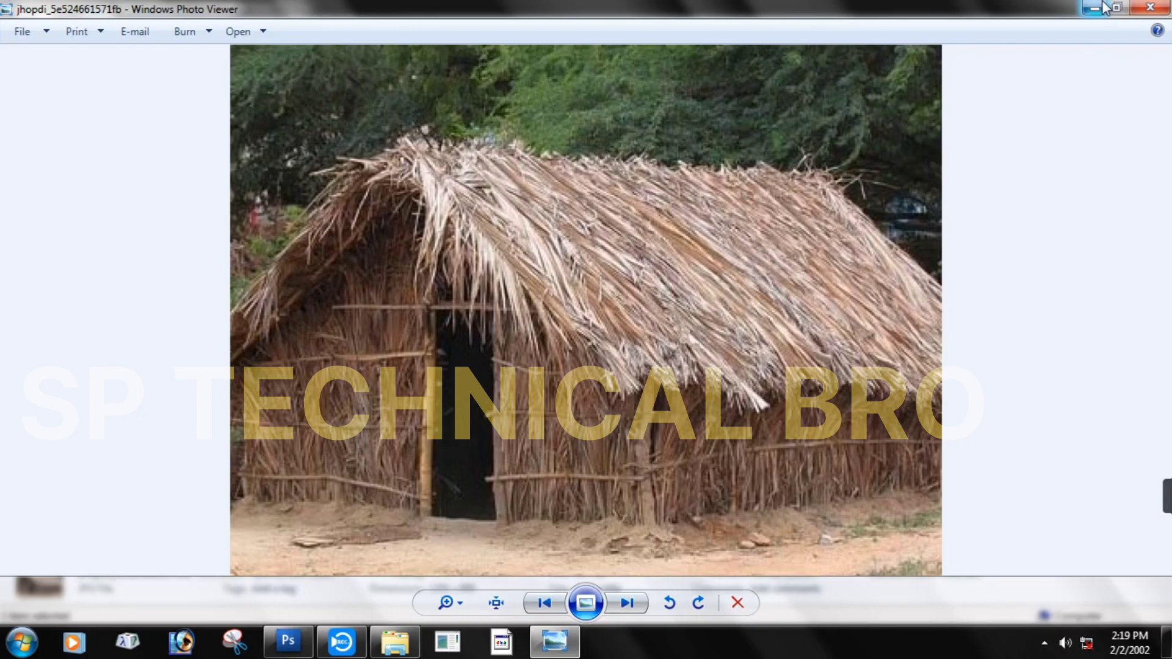
click(1150, 8)
drag(907, 263, 392, 368)
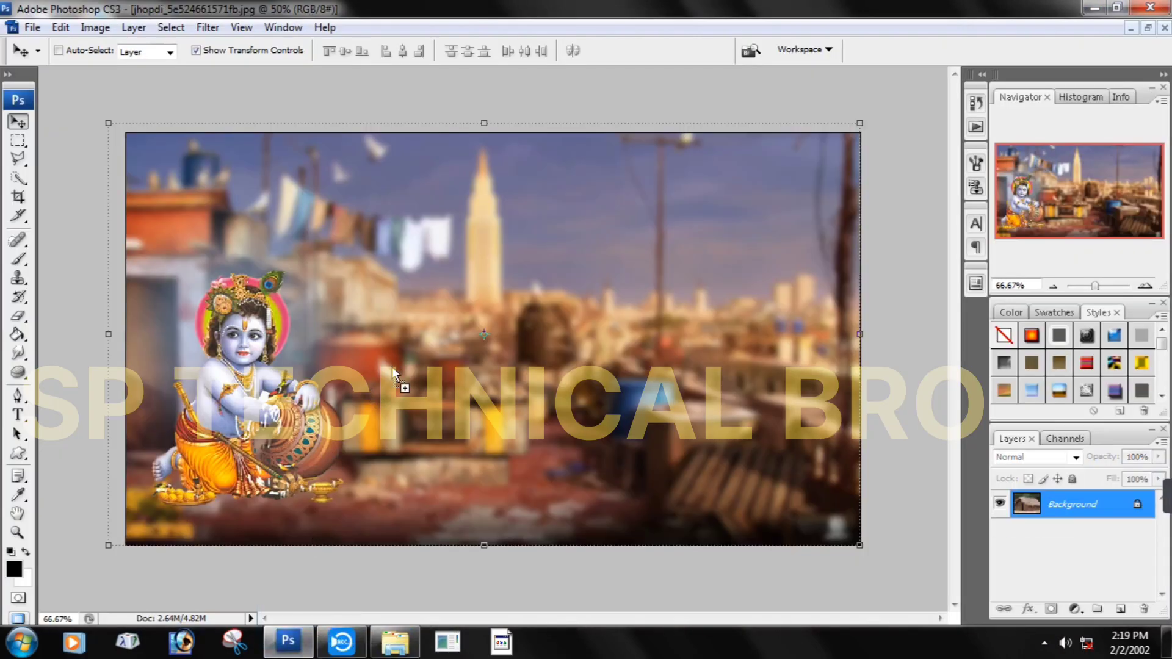
Step: Copy the entire hut image, minimize its window, and paste it above Layer 2 in Untitled-1
key(ctrl+a)
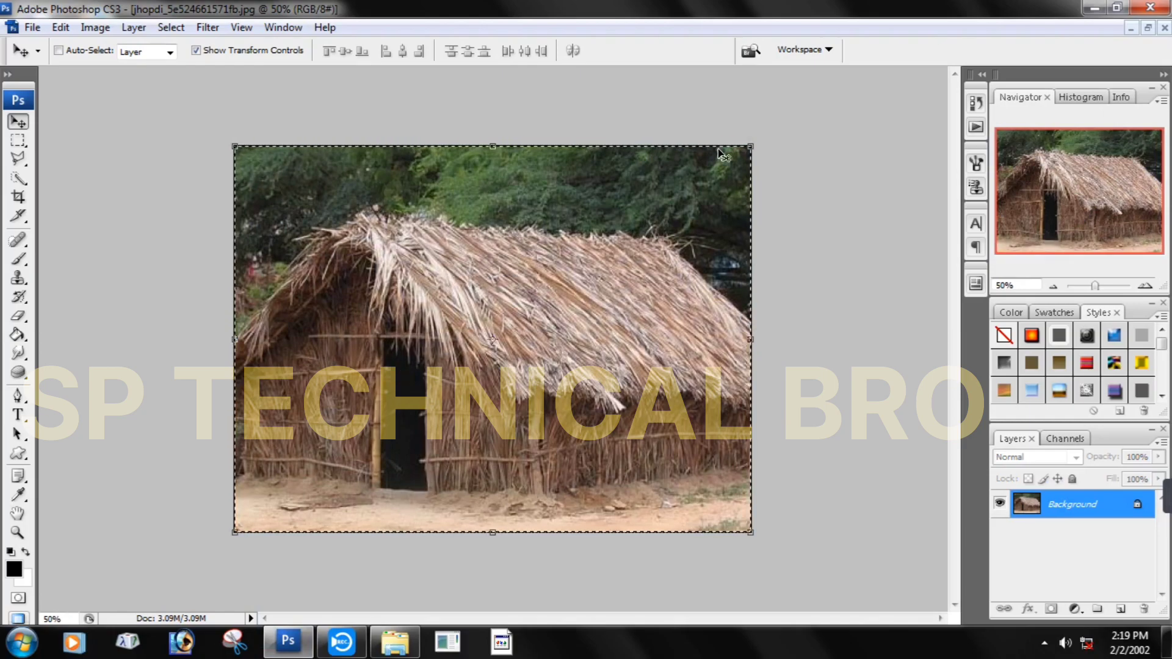
click(1132, 29)
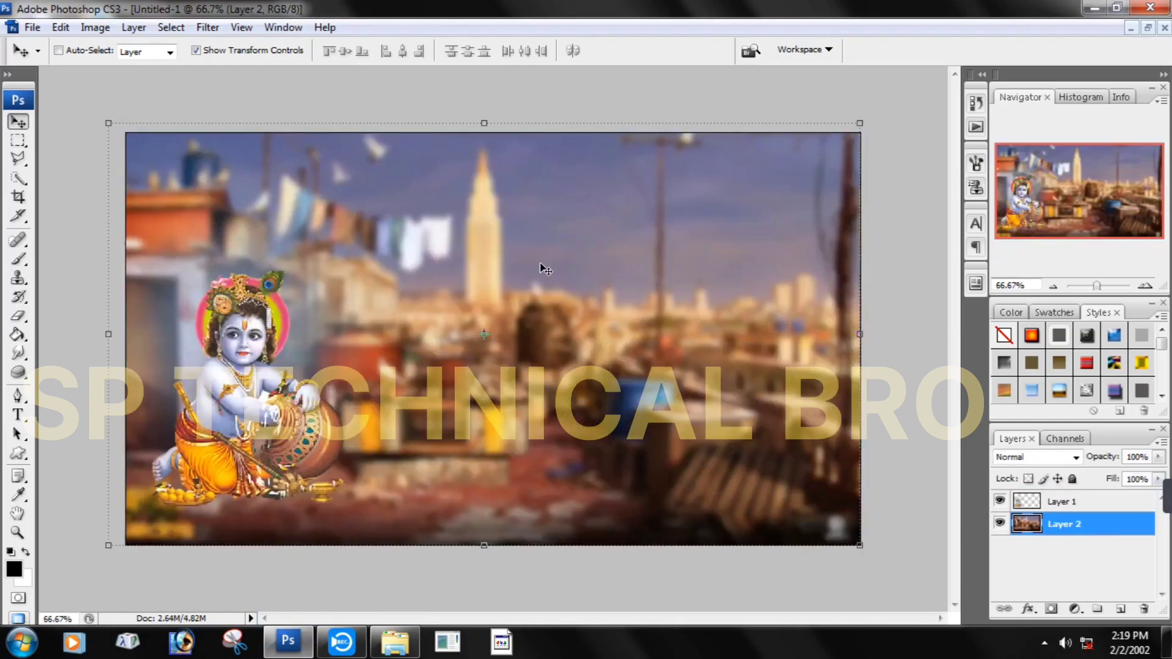
key(ctrl+v)
Step: Scale the pasted hut down to about half the canvas's width and place it beside the Krishna figure
drag(855, 488, 765, 360)
drag(771, 440, 748, 489)
key(Return)
key(Return)
drag(637, 405, 637, 334)
drag(615, 374, 624, 414)
Step: Enlarge the hut layer to about 60% of the canvas's width and align it with the canvas's lower-right corner
click(755, 459)
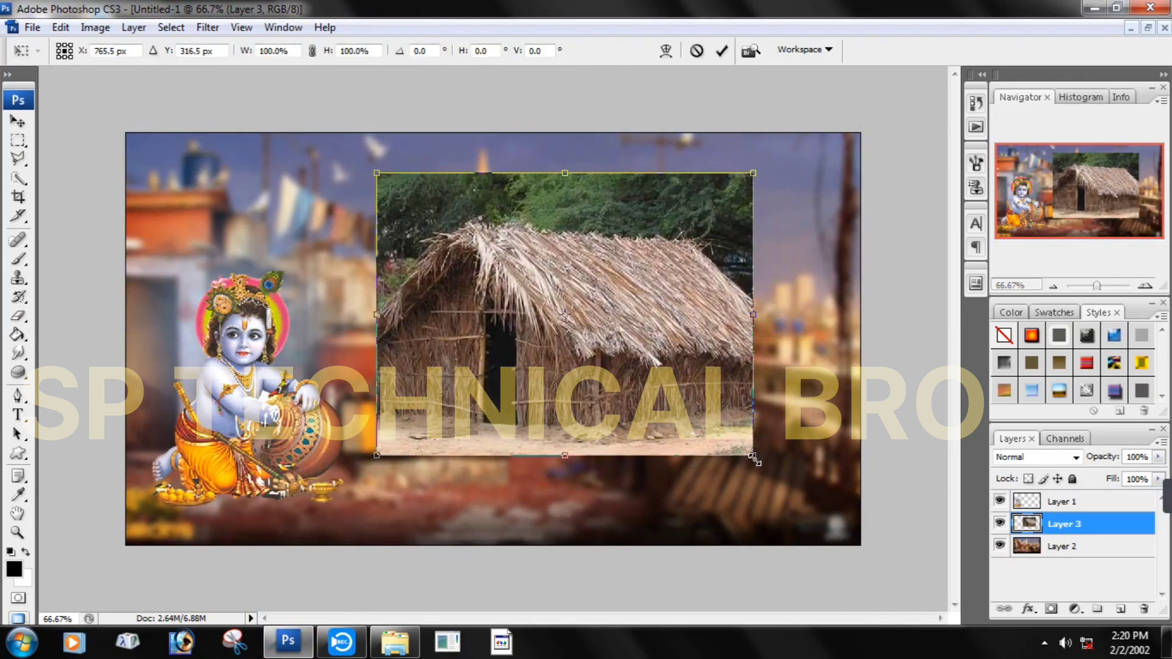
drag(755, 459, 829, 512)
key(Return)
drag(689, 374, 720, 407)
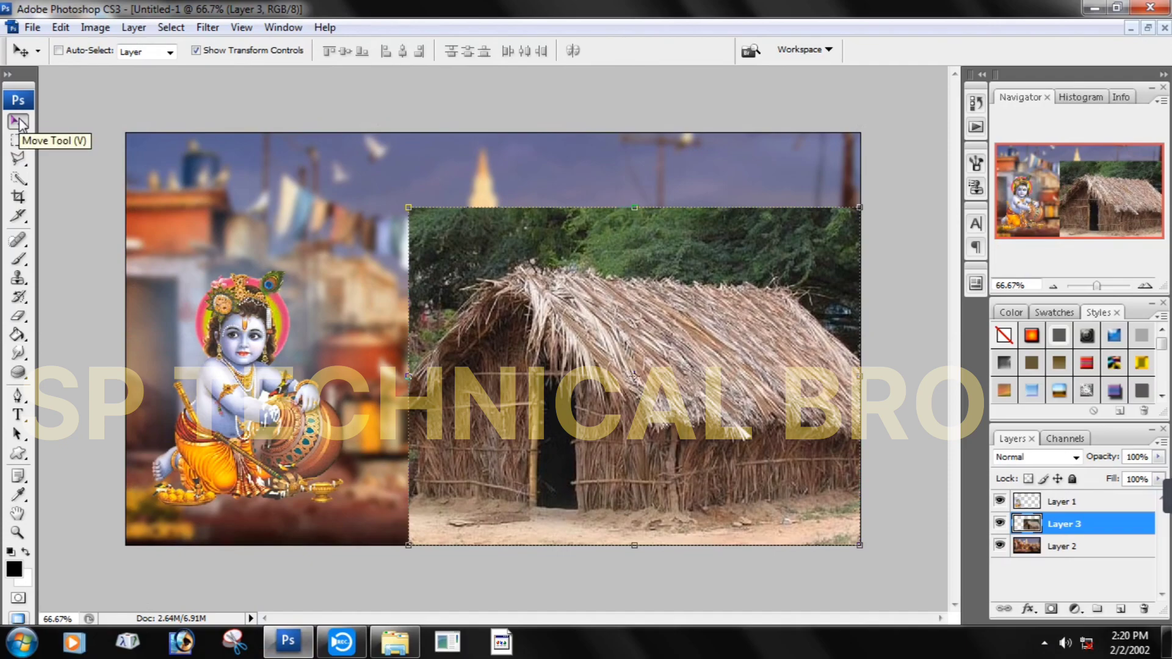
Step: Set up the Eraser with a soft round brush of 339 px diameter and 0% hardness
click(17, 318)
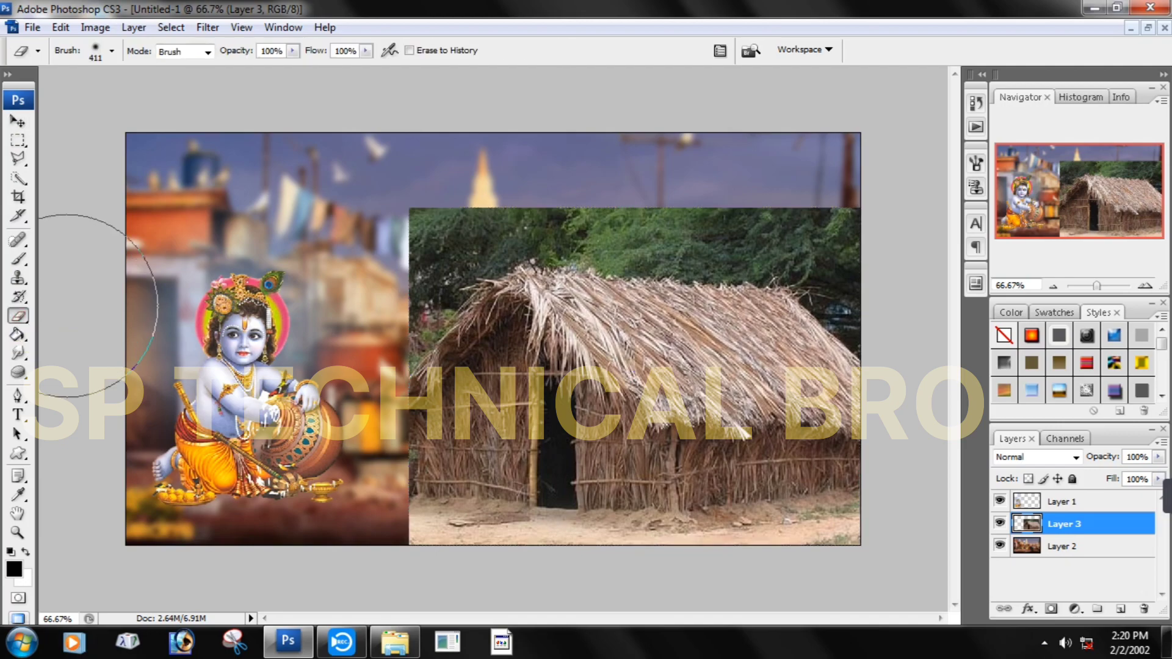
click(111, 53)
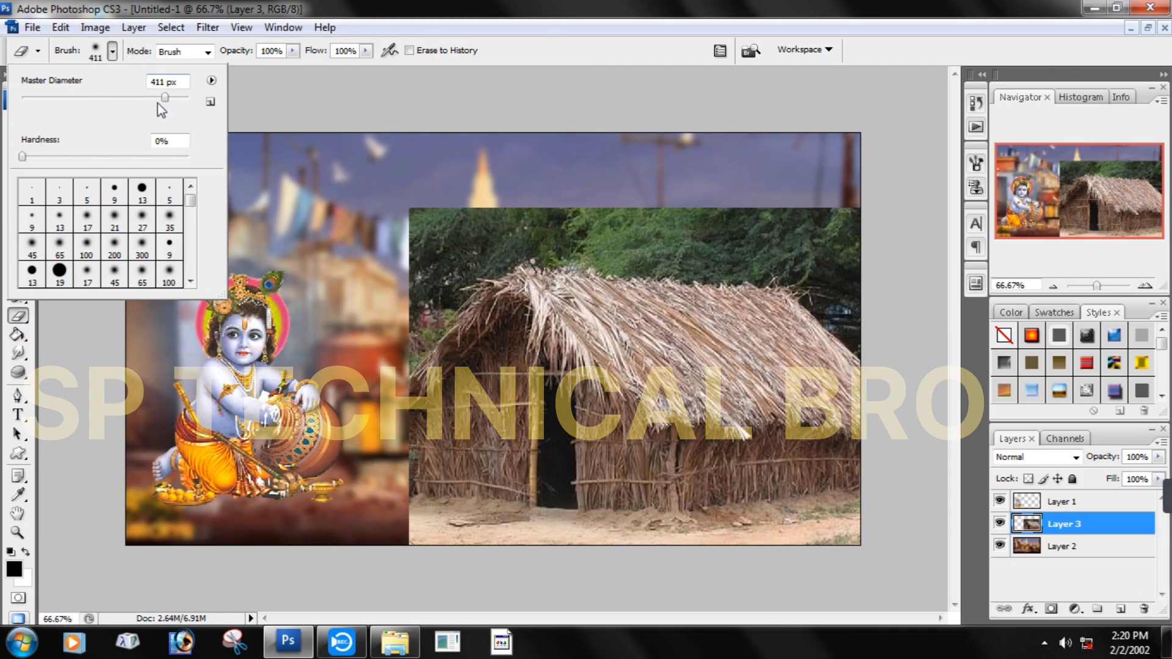
drag(157, 96, 146, 99)
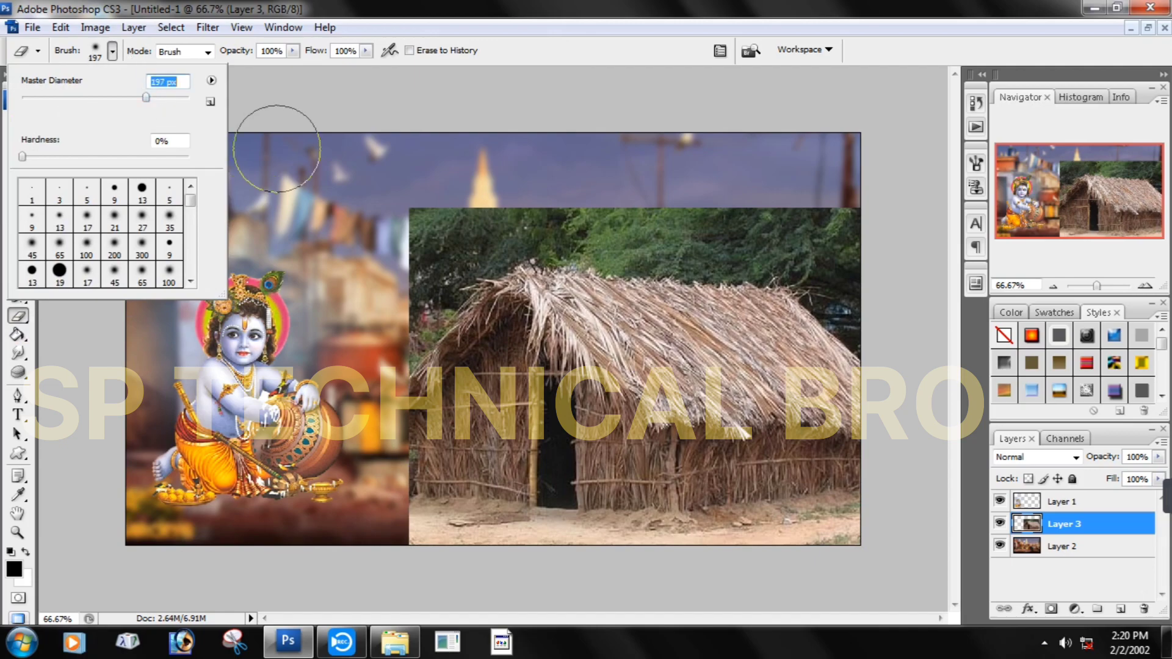
click(22, 158)
right_click(439, 198)
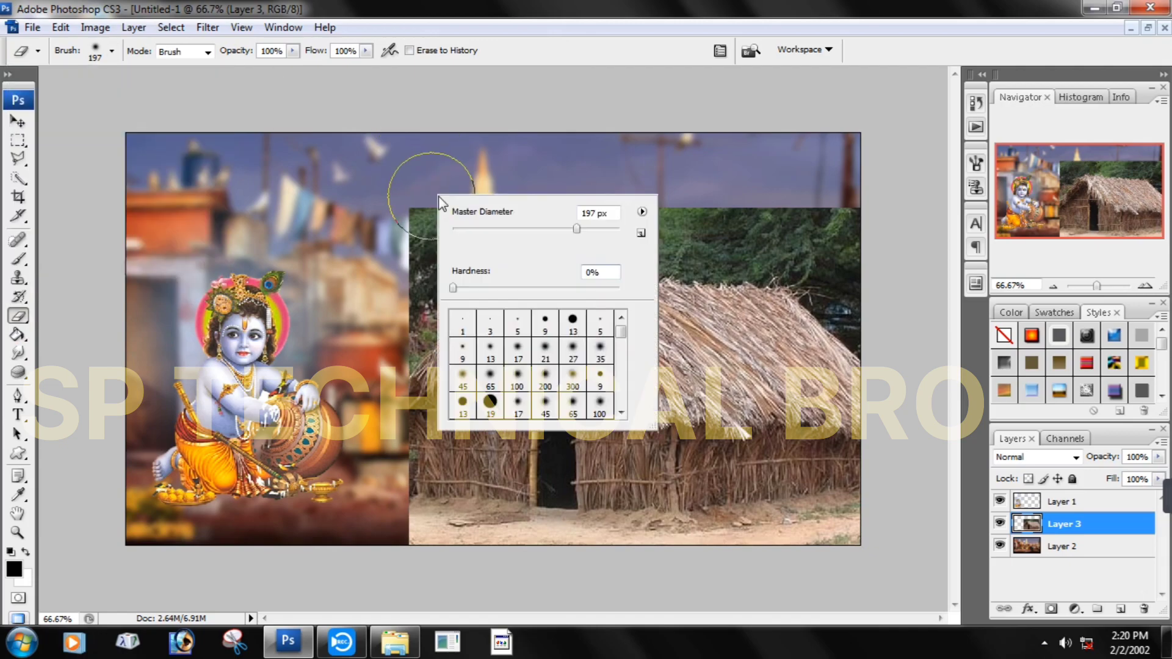
drag(575, 228, 590, 230)
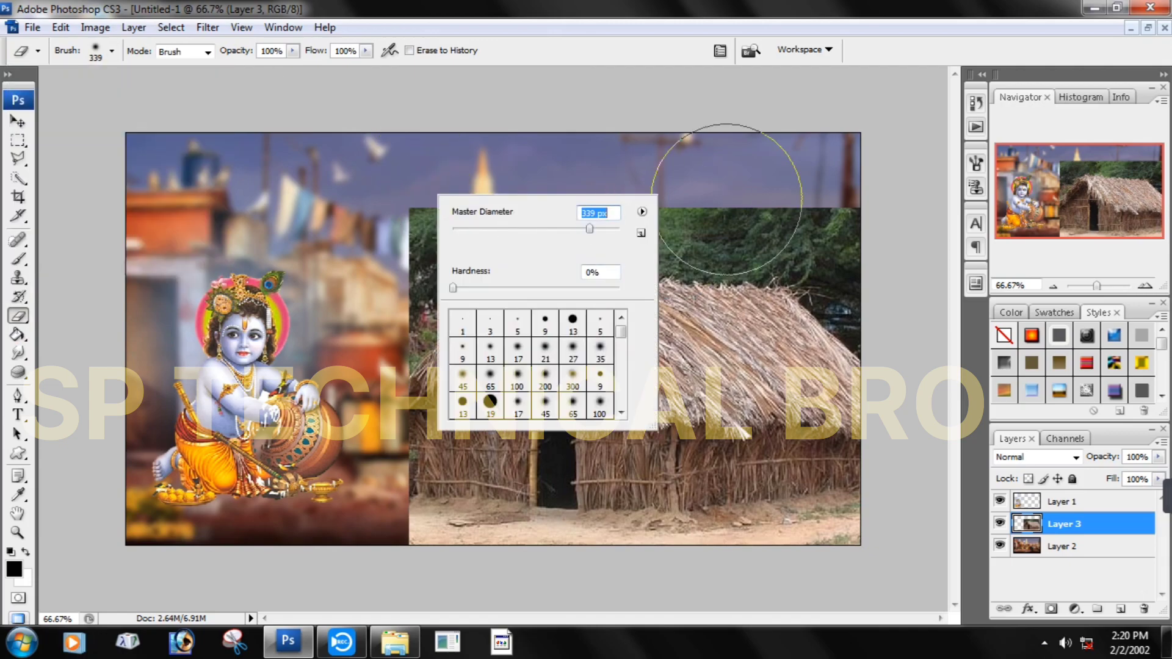
Step: Softly erase the trees above the hut's roof and the hard left edge of the hut image on Layer 3
drag(694, 167, 778, 177)
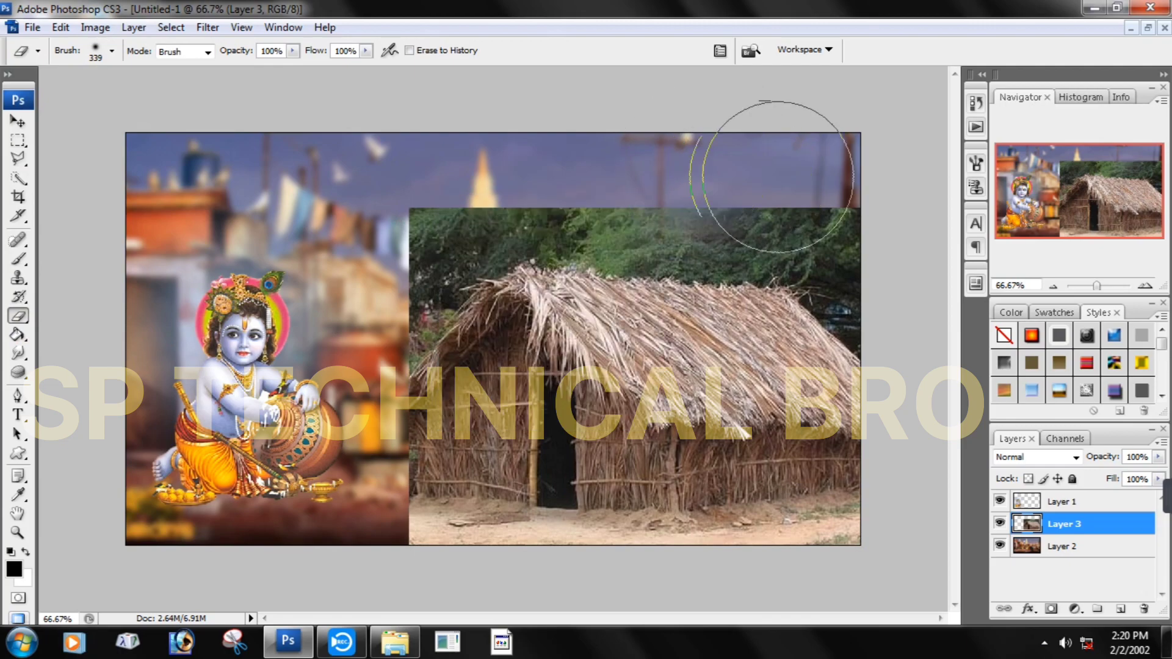
click(293, 51)
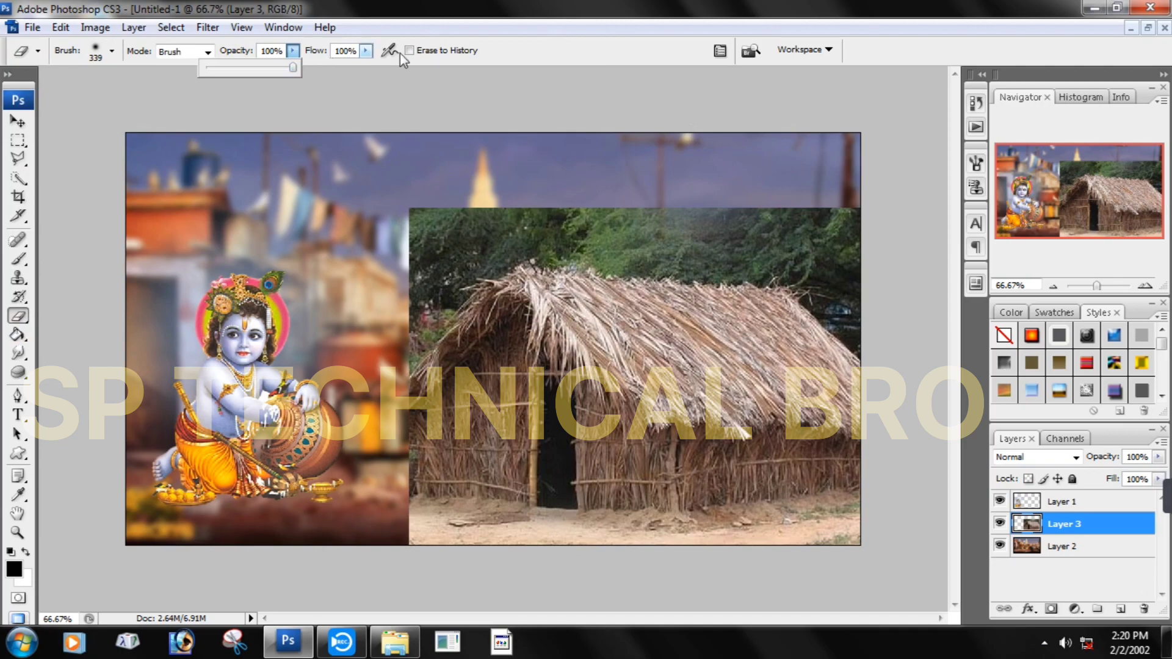
click(196, 52)
click(197, 53)
mouse_move(380, 126)
mouse_down()
mouse_move(522, 178)
mouse_move(397, 187)
mouse_move(552, 186)
mouse_move(720, 160)
mouse_move(839, 174)
mouse_move(480, 196)
mouse_move(338, 225)
mouse_move(331, 319)
mouse_move(381, 220)
mouse_move(371, 567)
mouse_move(366, 540)
mouse_up()
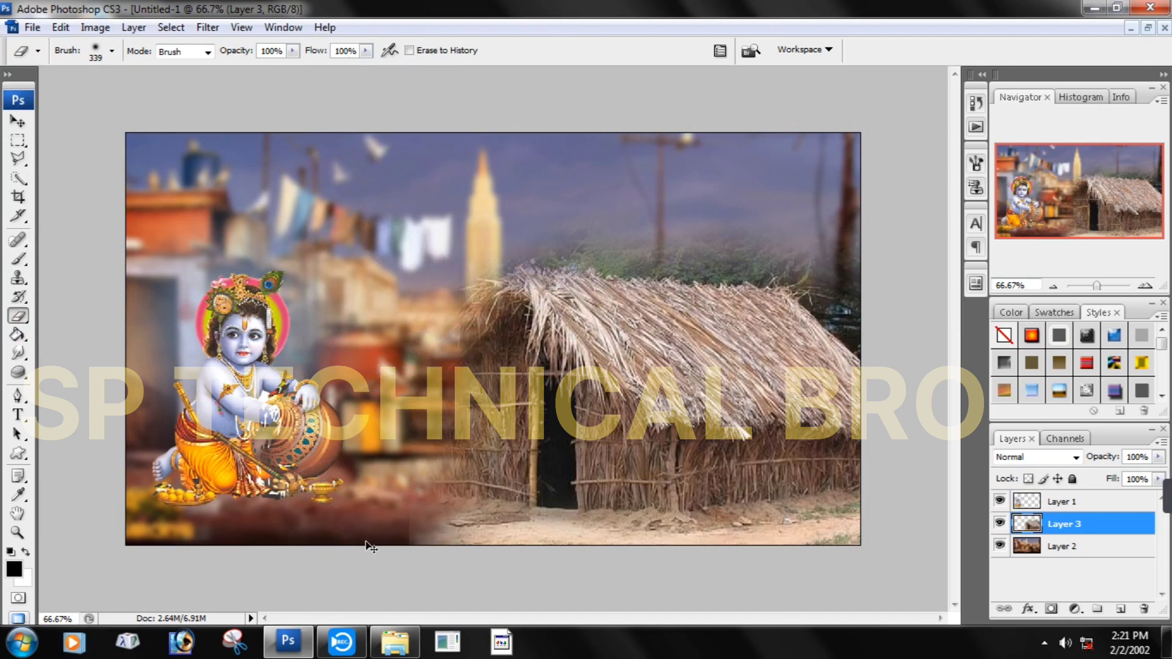
Step: Undo the last erasures along the hut's left edge, and erase that edge and the remaining trees above the roof again
key(ctrl+z)
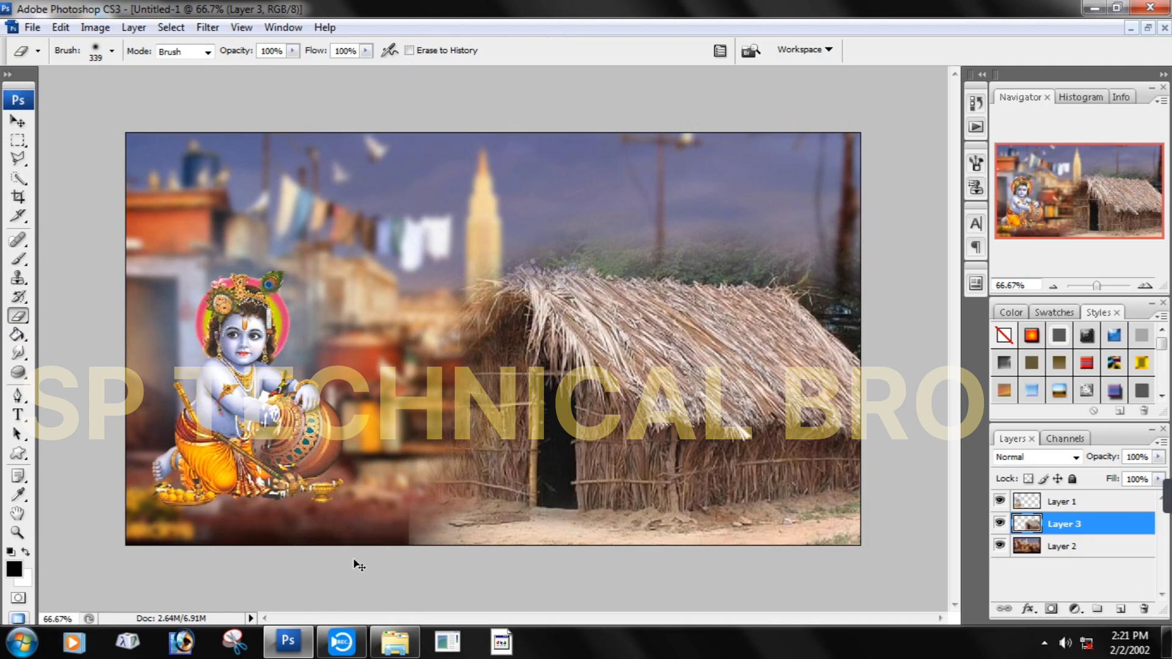
key(ctrl+alt+z)
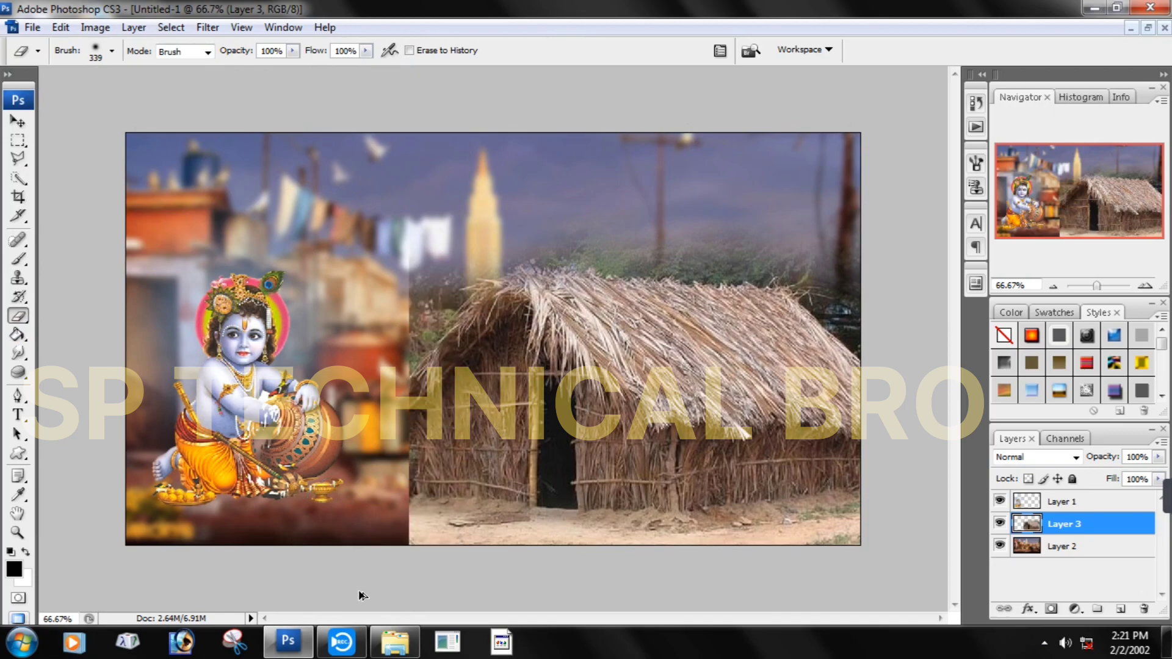
mouse_move(359, 284)
mouse_down()
mouse_move(381, 281)
mouse_move(367, 223)
mouse_move(346, 338)
mouse_move(322, 325)
mouse_move(321, 485)
mouse_move(345, 497)
mouse_move(324, 524)
mouse_up()
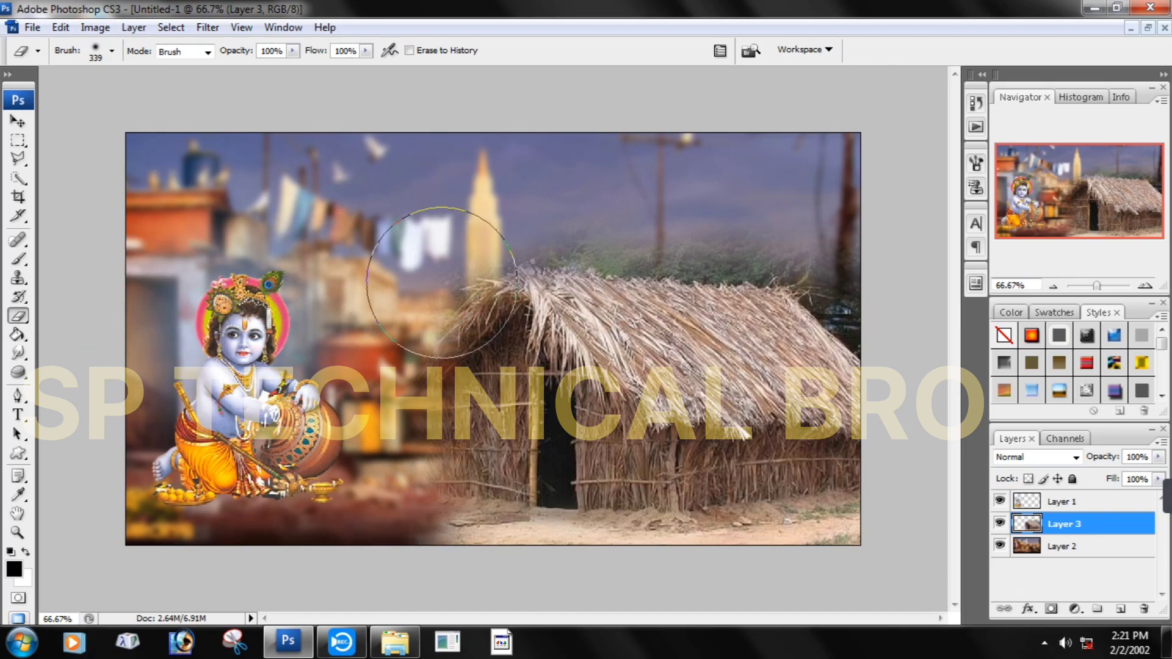
mouse_move(691, 197)
mouse_down()
mouse_move(605, 193)
mouse_move(854, 214)
mouse_move(771, 196)
mouse_up()
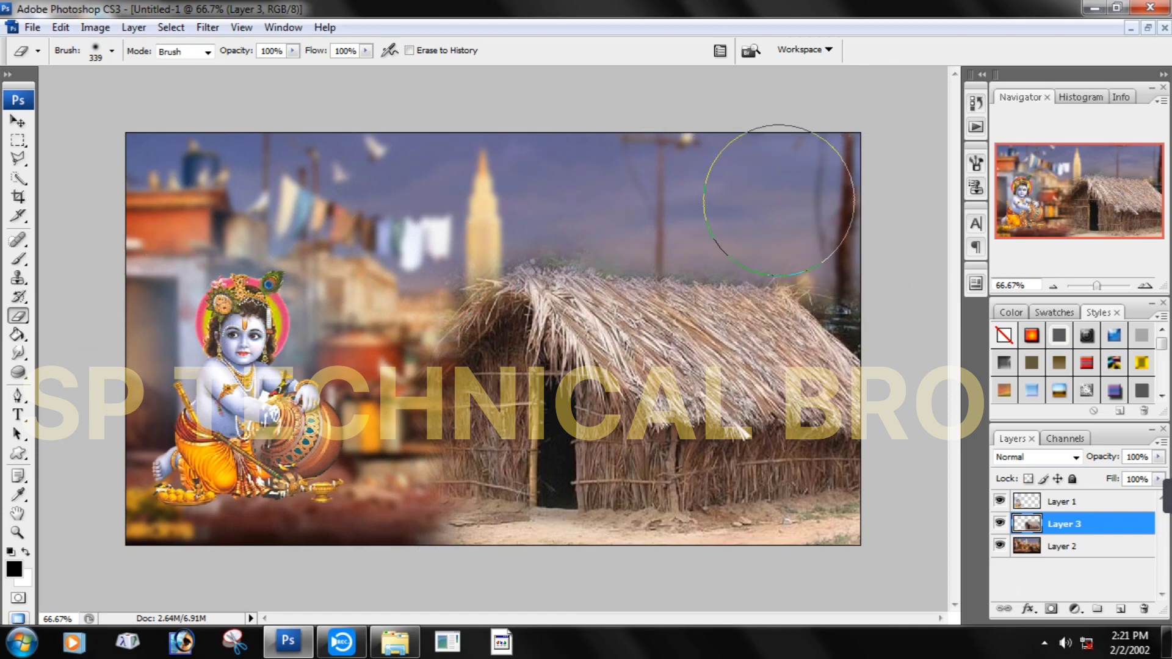
Step: Apply a Color Balance adjustment to the hut on Layer 3, shifting its midtones strongly toward red
click(17, 121)
mouse_move(580, 386)
mouse_down()
mouse_move(595, 386)
mouse_move(584, 382)
mouse_up()
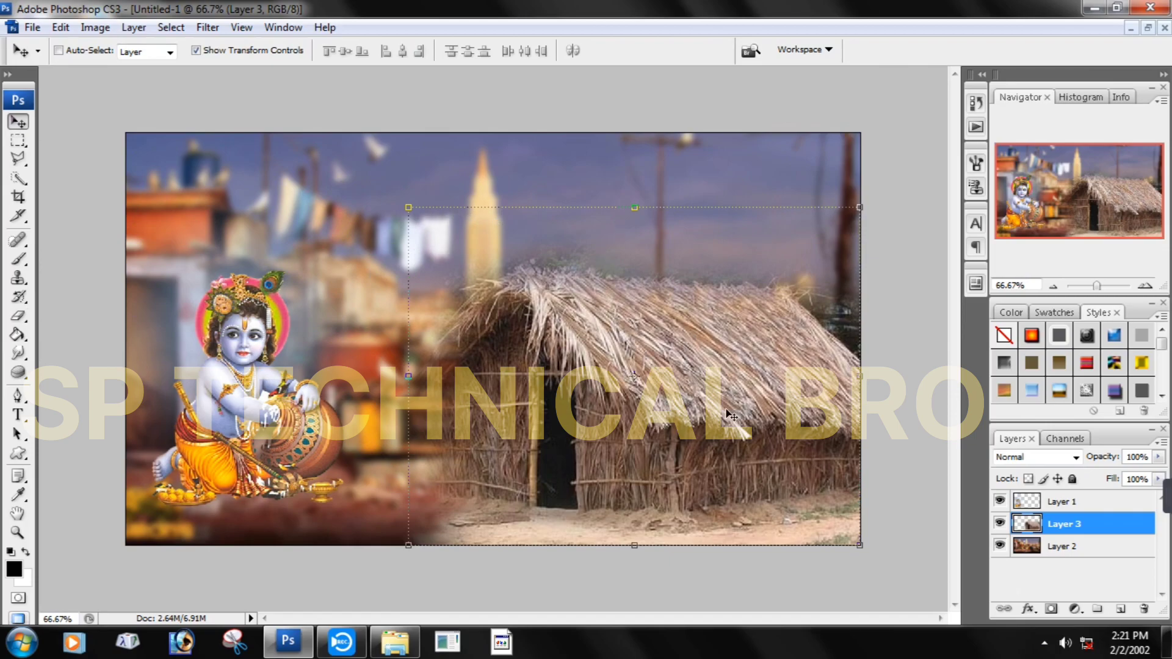
click(60, 28)
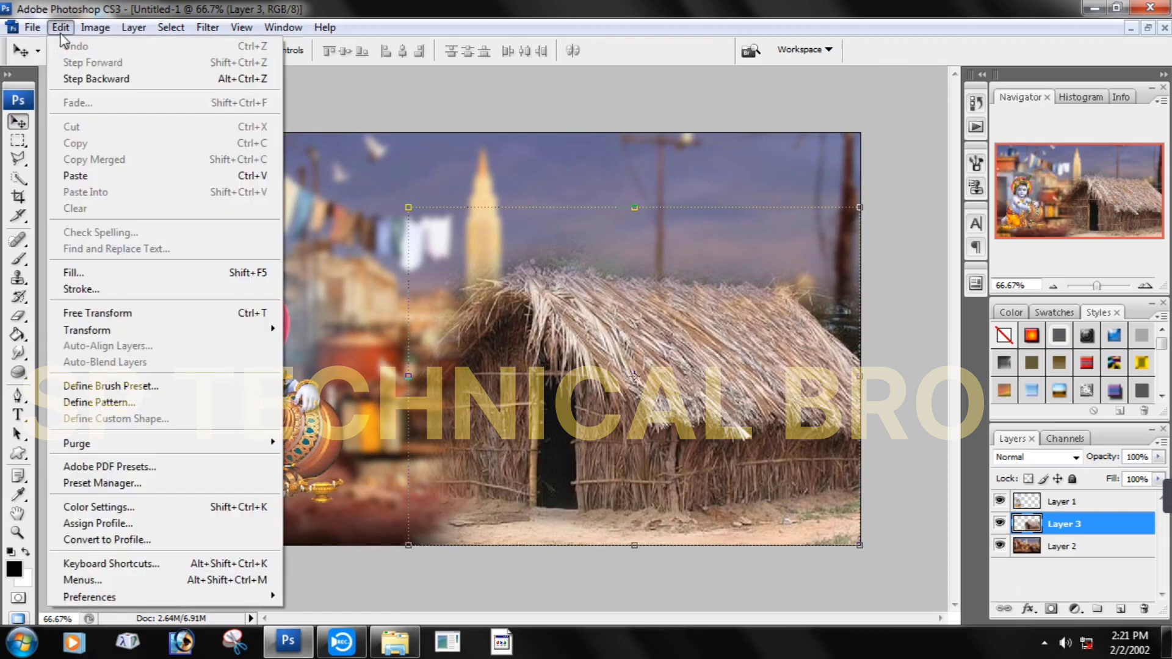
mouse_move(96, 30)
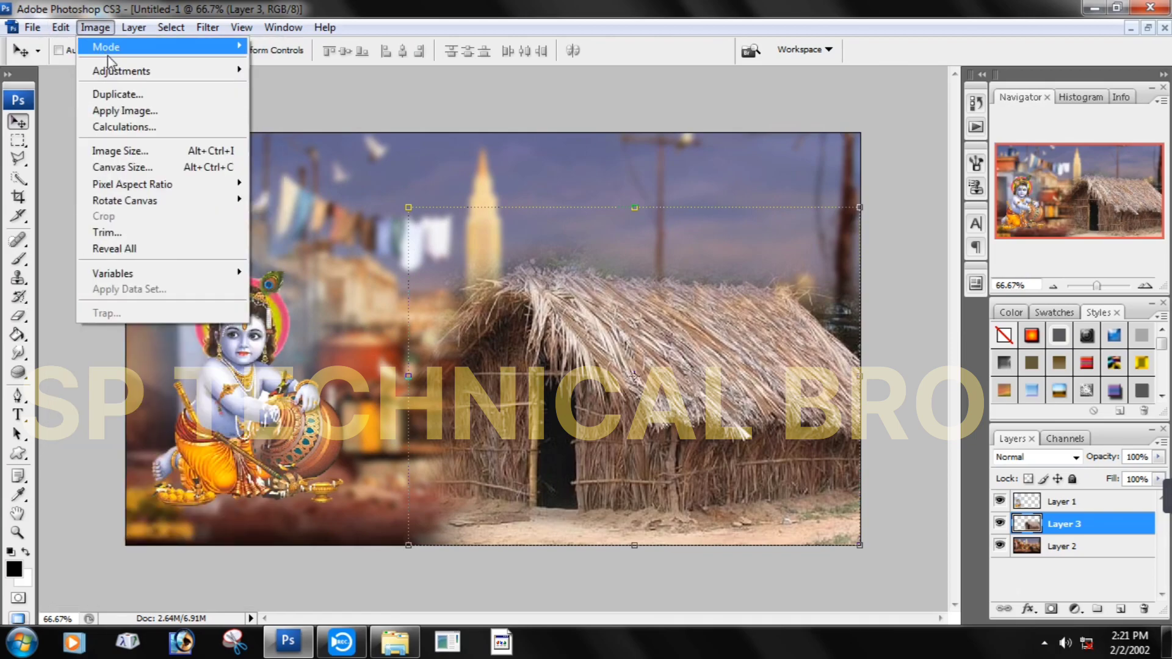
mouse_move(117, 74)
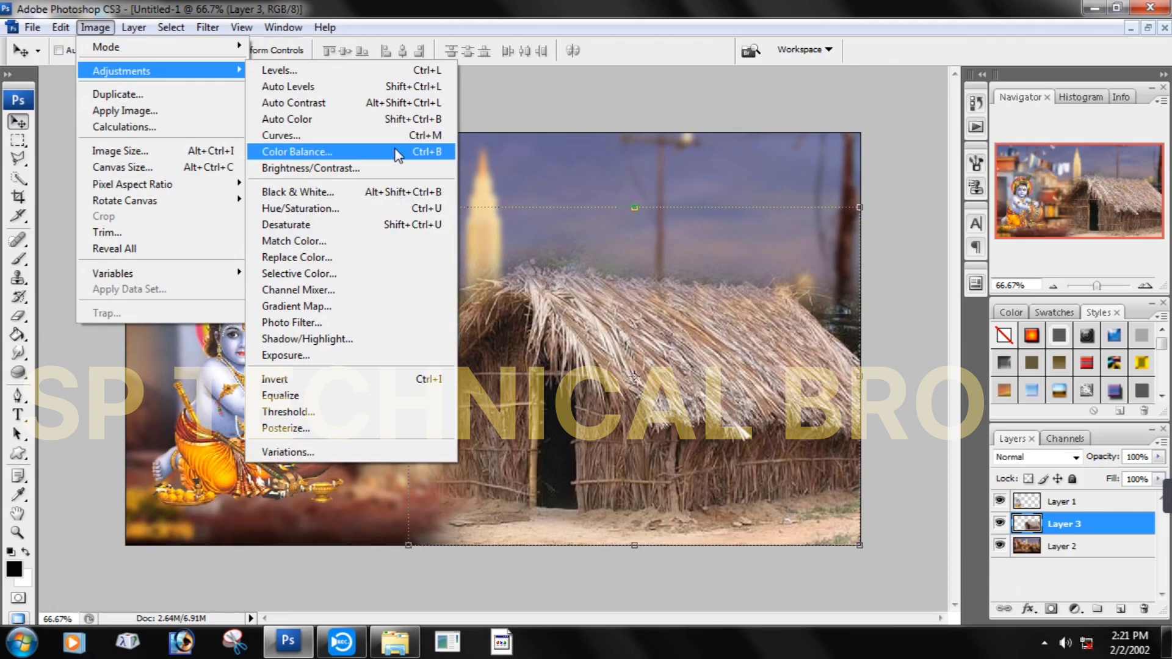
click(413, 156)
drag(949, 245, 217, 40)
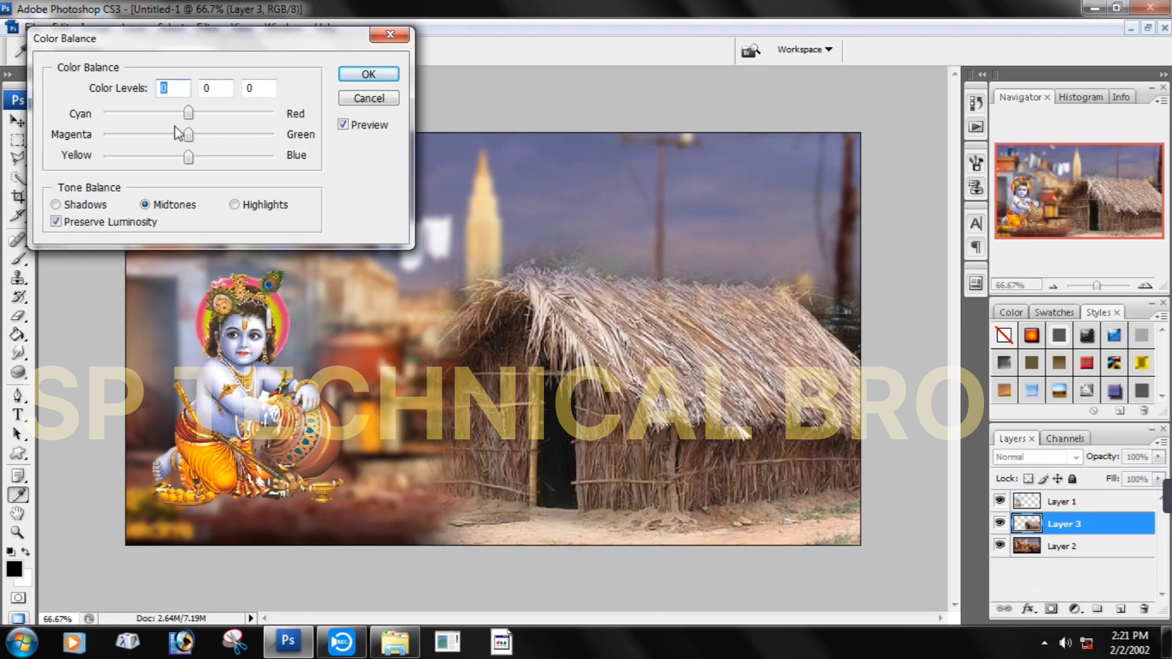
drag(152, 113, 296, 137)
drag(200, 137, 183, 163)
click(369, 75)
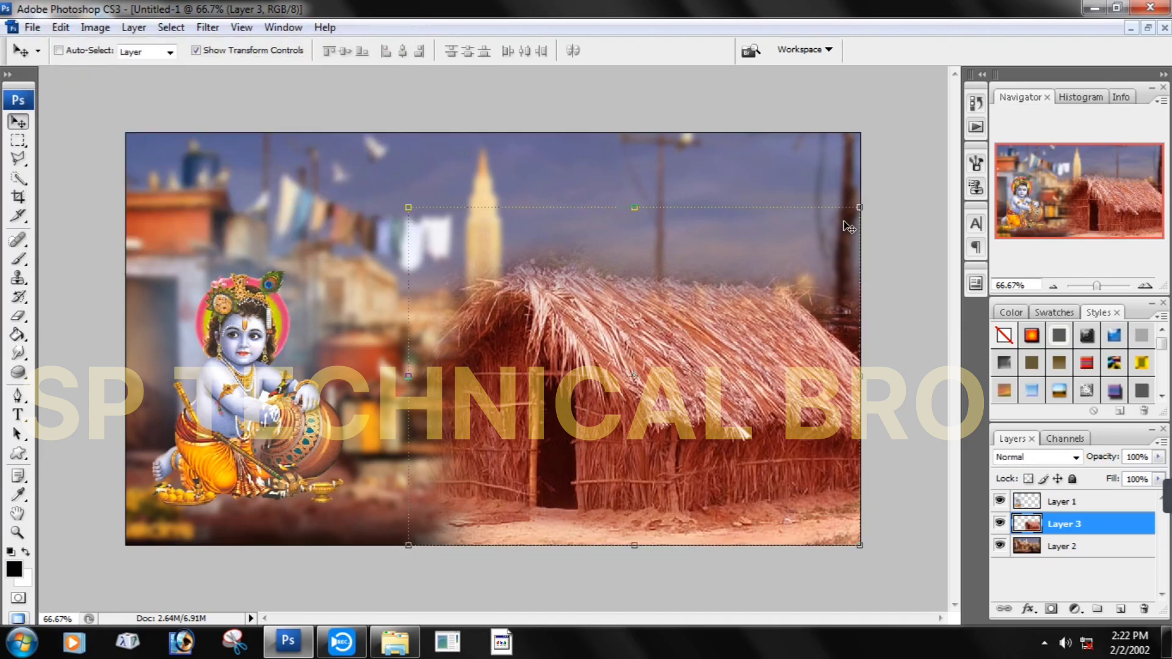
Step: Scale the hut down to about 55% of the canvas's width and align it with the canvas's lower-right corner
click(861, 207)
drag(861, 212, 830, 263)
key(Return)
drag(668, 340, 719, 345)
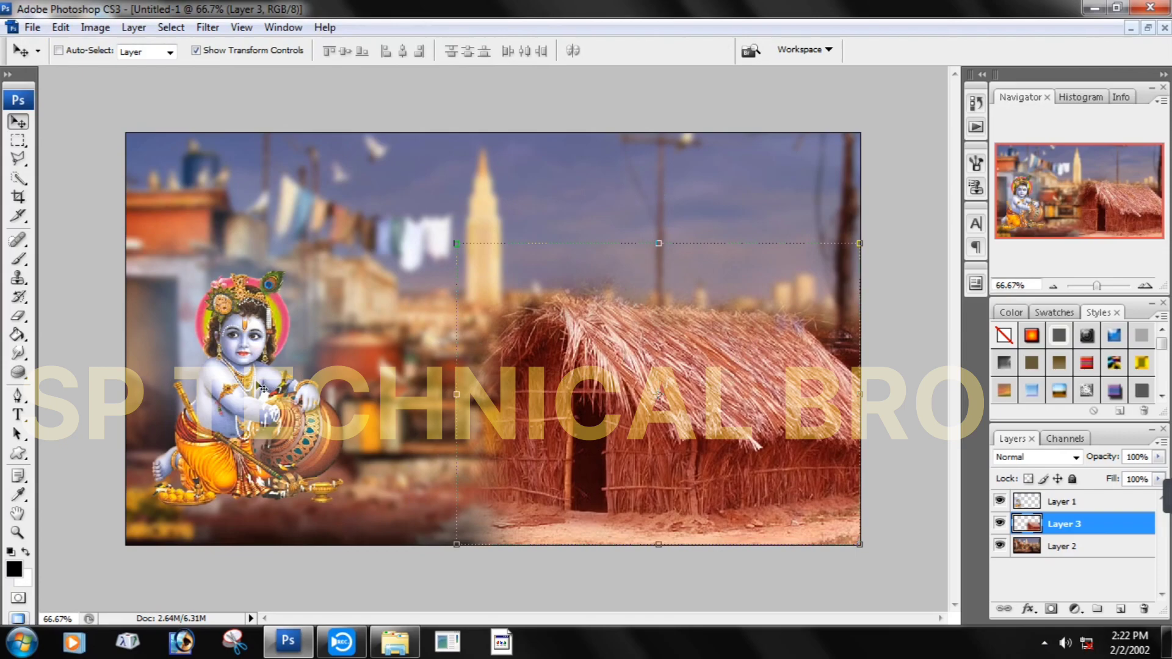
Step: Move the Krishna figure onto the hut and place its Layer 1 beneath the hut's Layer 3
right_click(265, 447)
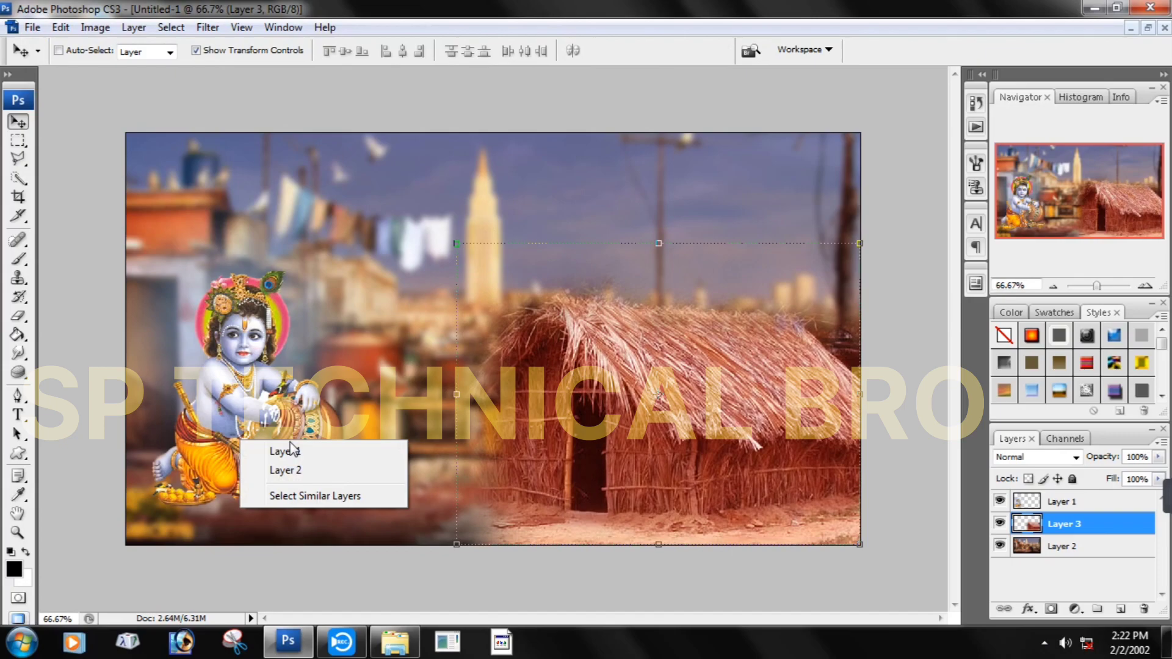
click(270, 444)
drag(270, 443, 604, 425)
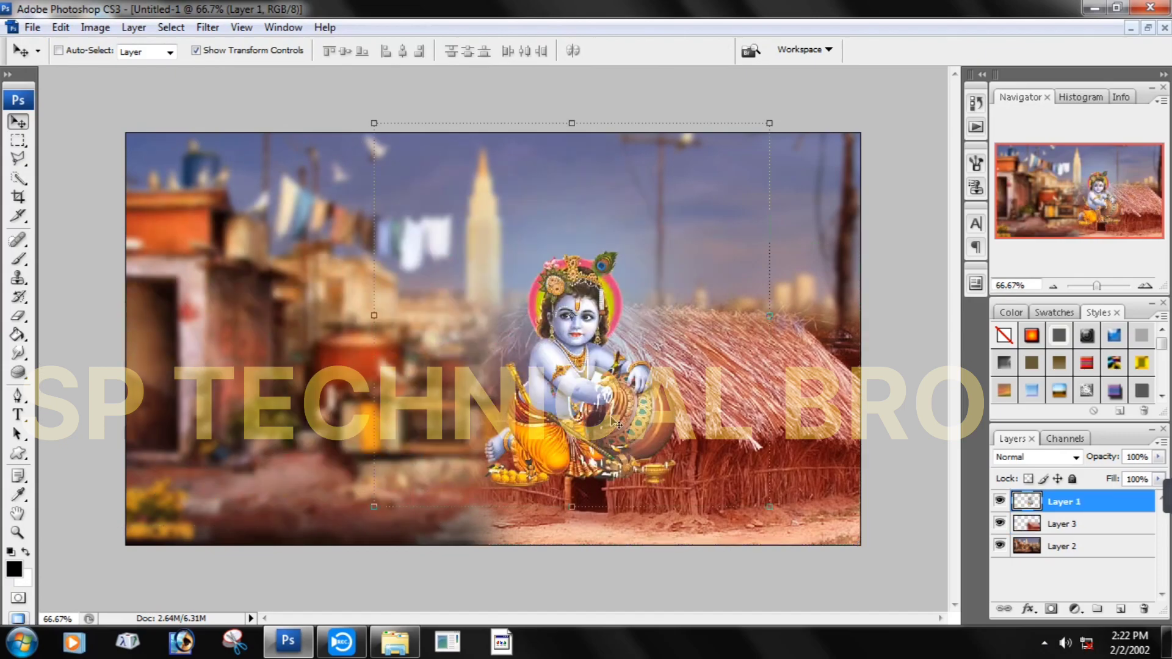
click(1061, 526)
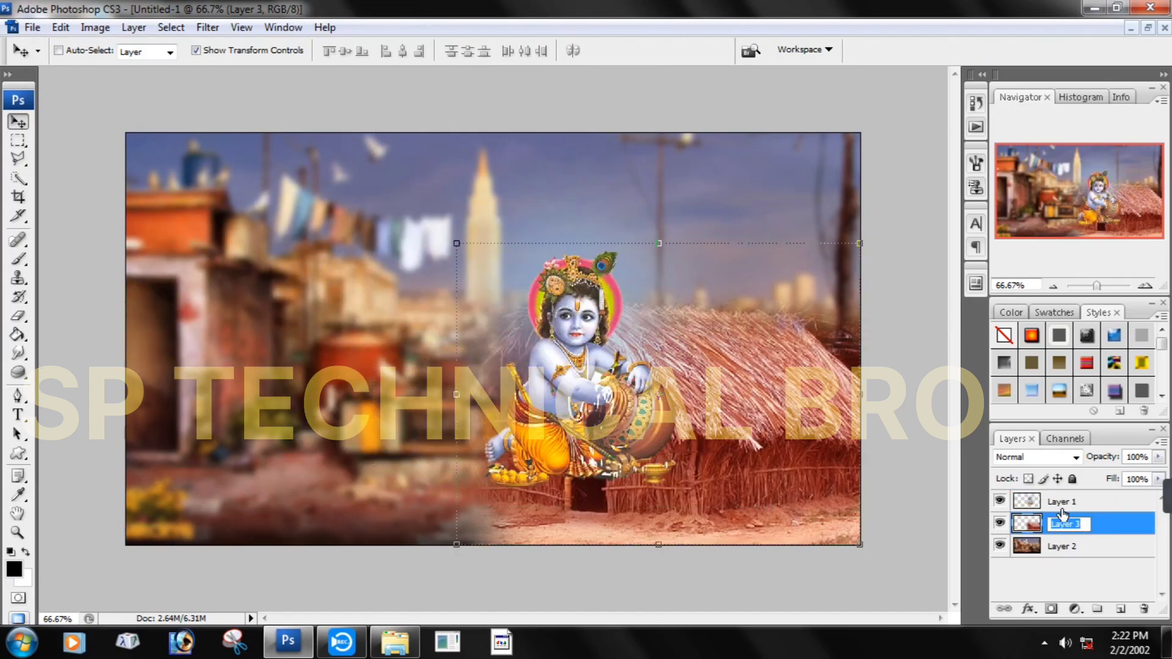
click(1077, 503)
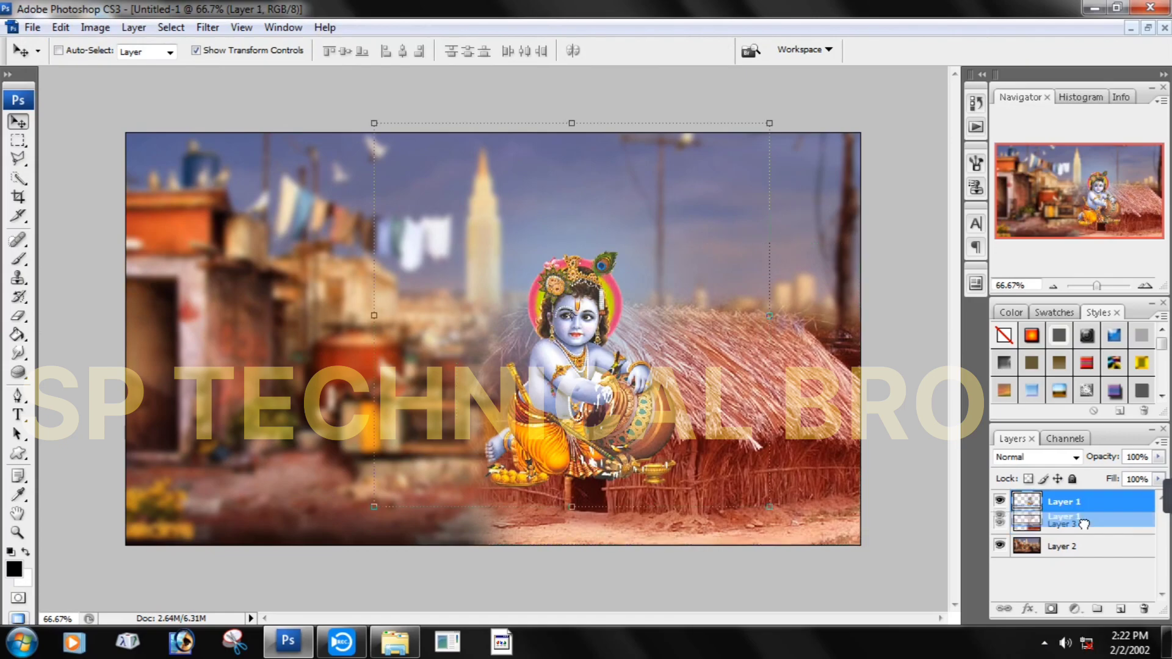
drag(1064, 508, 1065, 542)
Step: Move the Krishna figure around behind the hut and back to the canvas's left side, and select the hut's Layer 3
drag(583, 318, 585, 257)
drag(651, 330, 715, 313)
drag(668, 280, 306, 387)
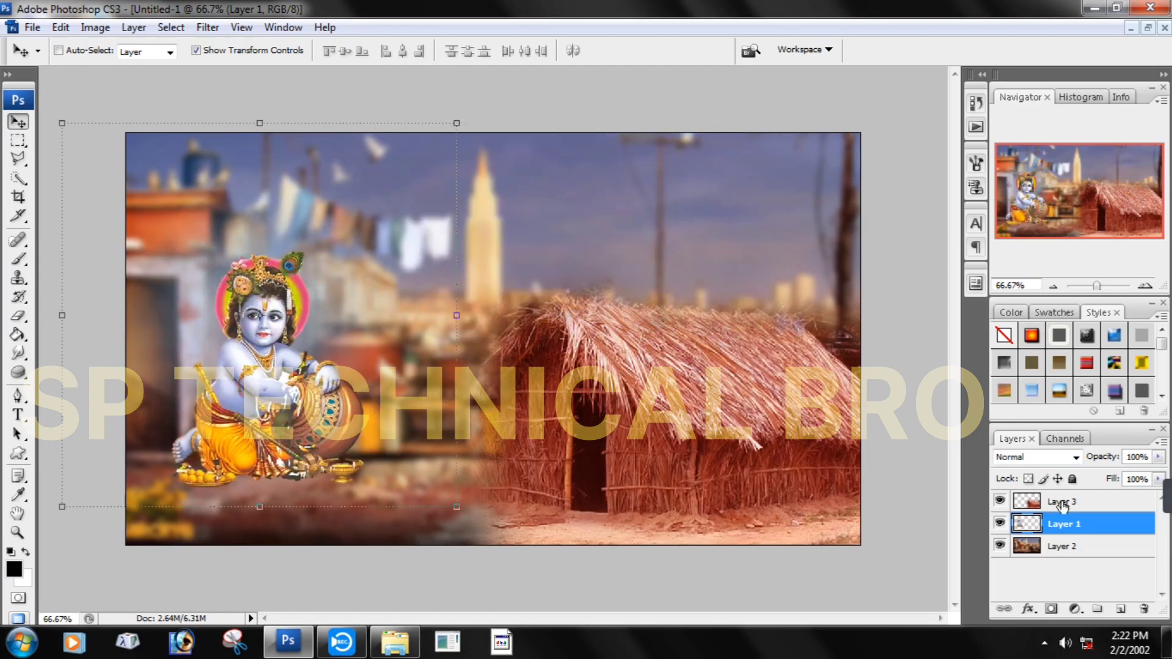
click(1060, 503)
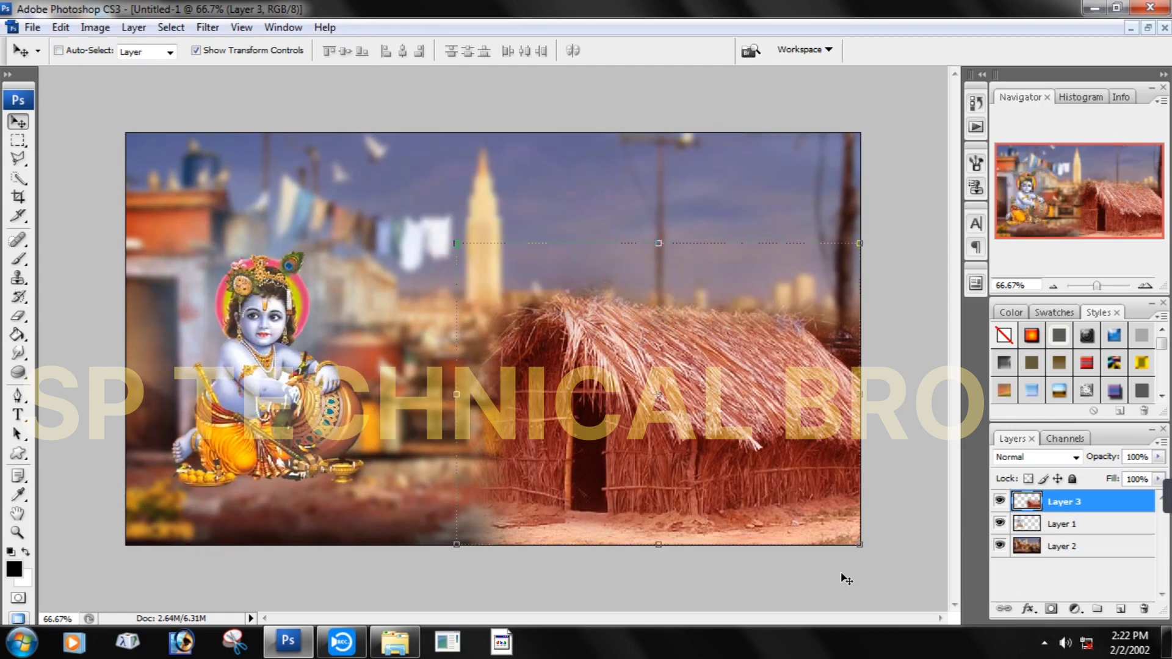